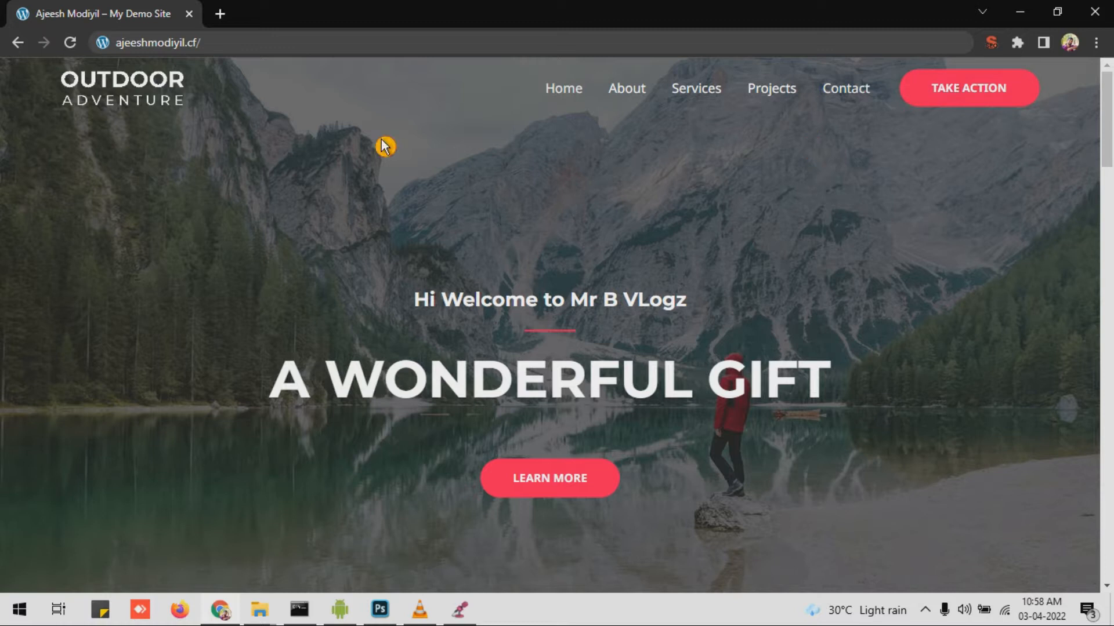
Step: Look over the site's current footer on the front end
left_click(1033, 94)
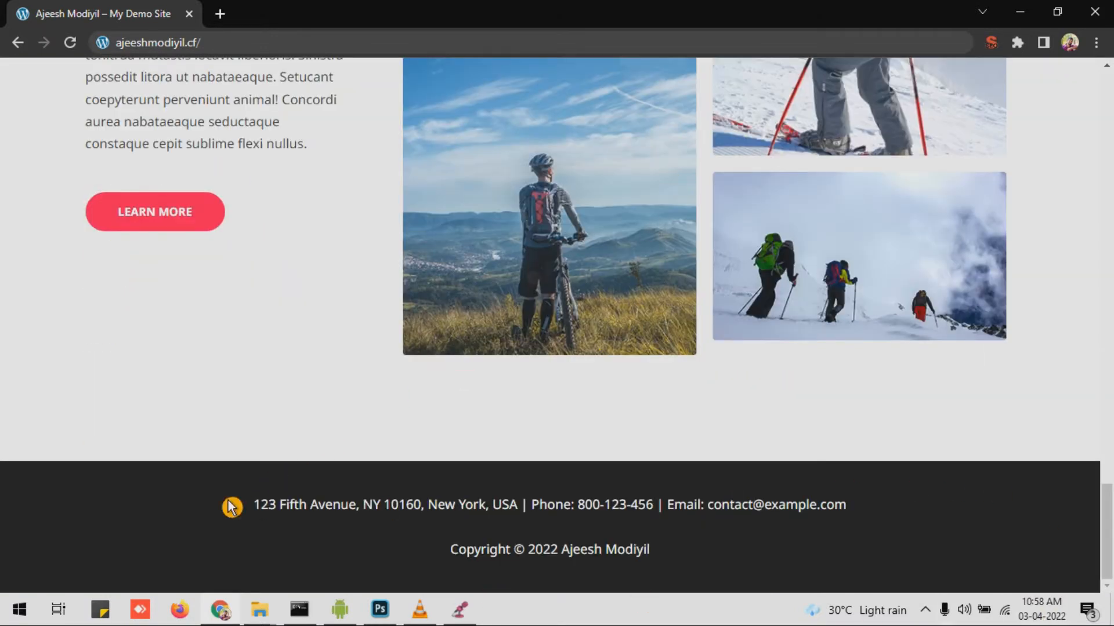
scroll(406, 464, "up", 7)
scroll(409, 493, "up", 10)
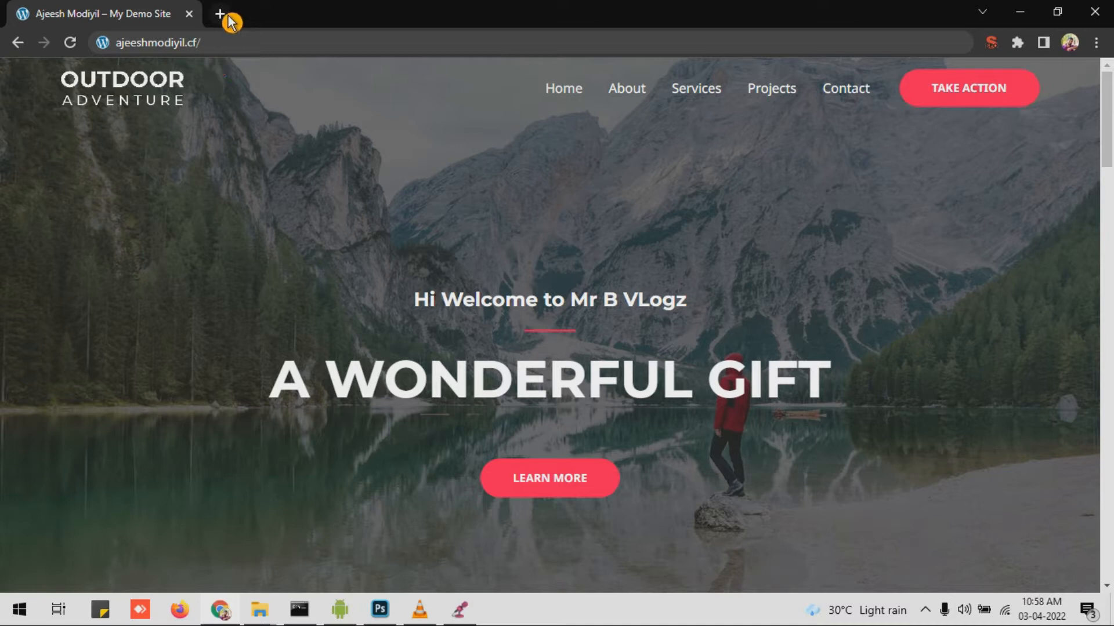
Step: Go to the site's wp-admin page and log in to the WordPress dashboard
left_click(263, 42)
type("wp")
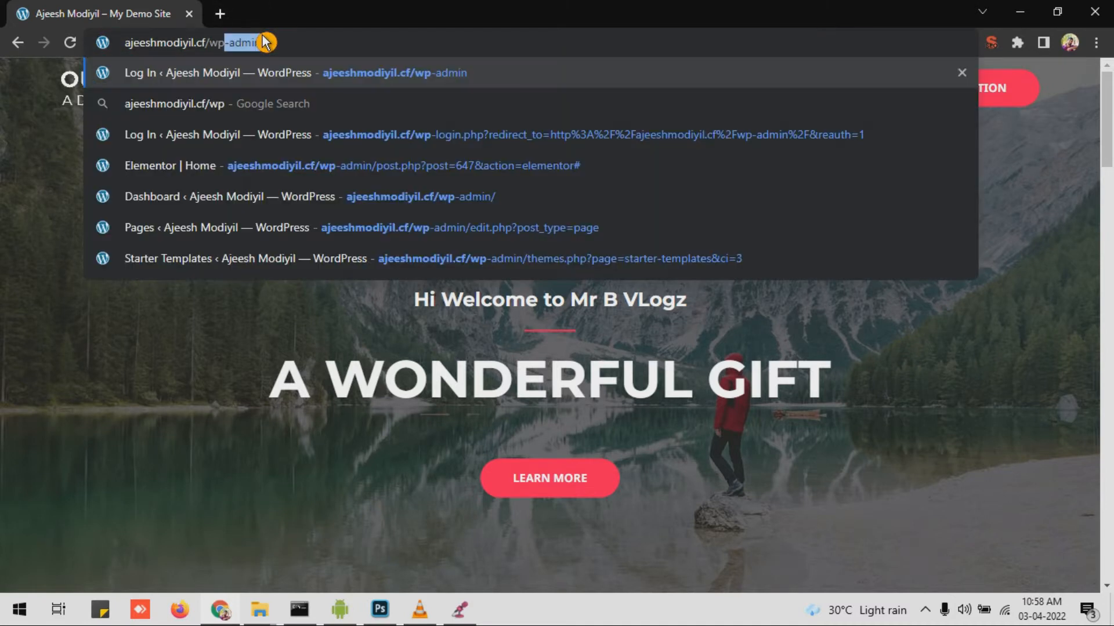
key("Return")
left_click(621, 360)
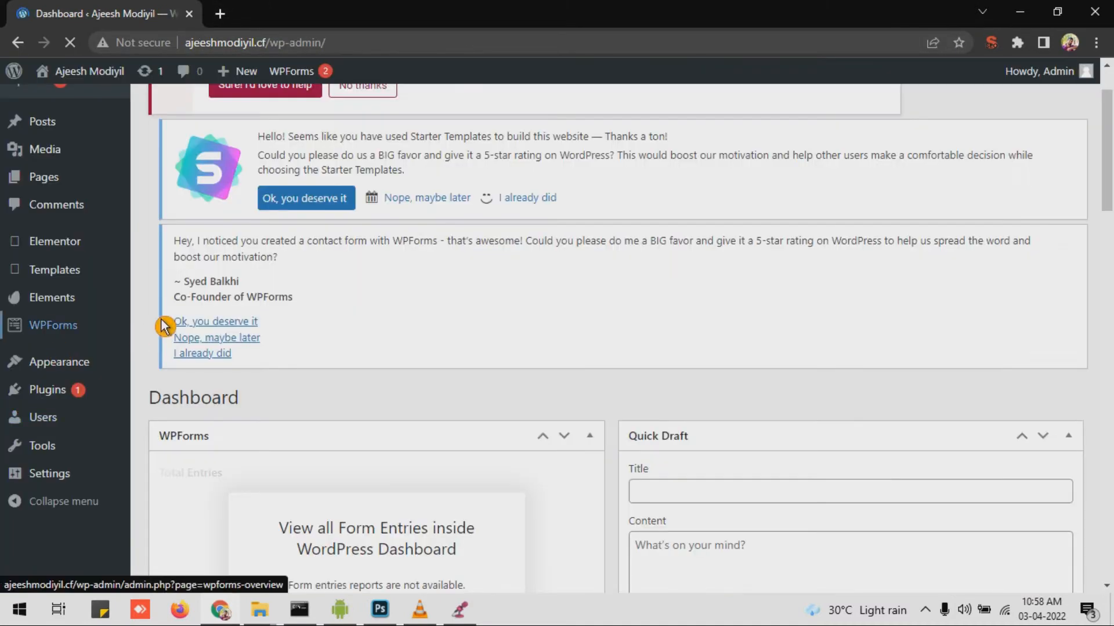
Step: Search new plugins for 'header and footer', then install and activate Elementor Header & Footer Builder
scroll(308, 386, "down", 1)
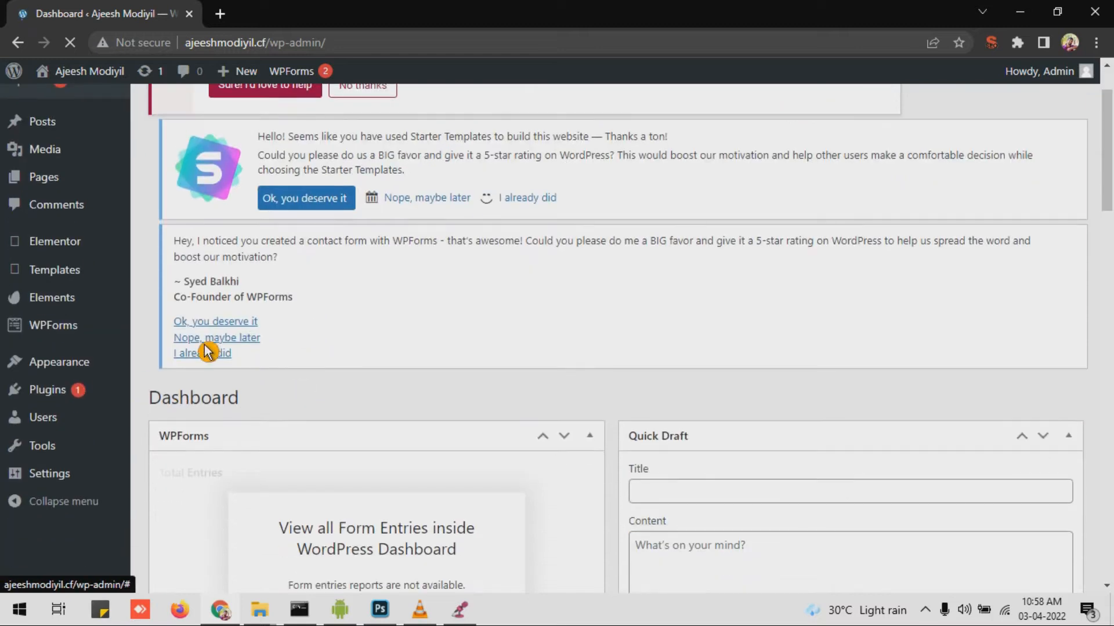
left_click(80, 405)
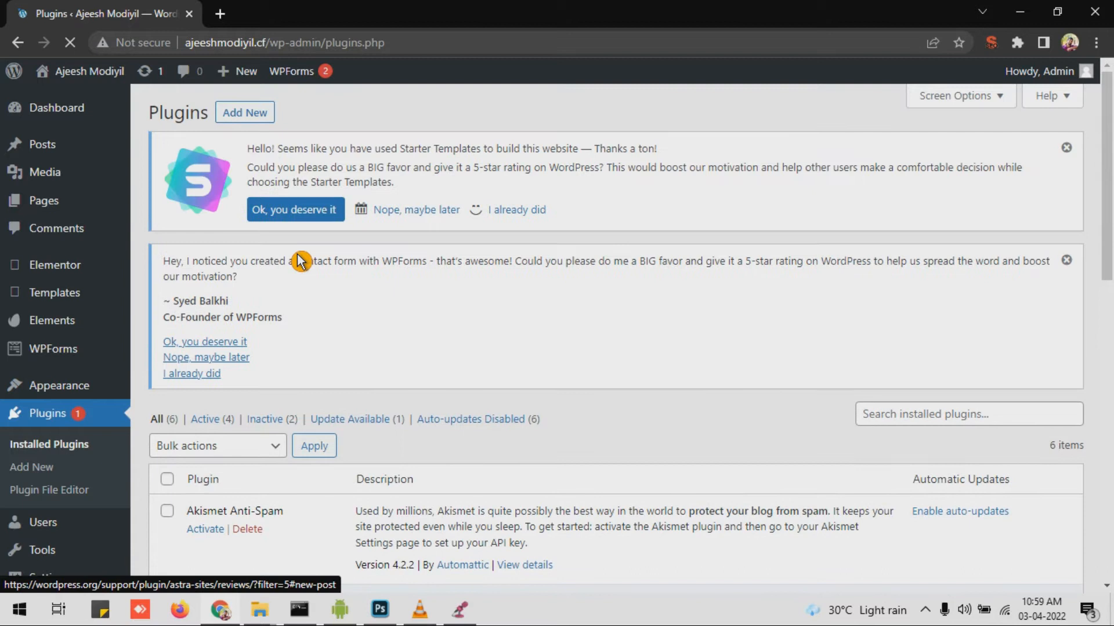
left_click(256, 114)
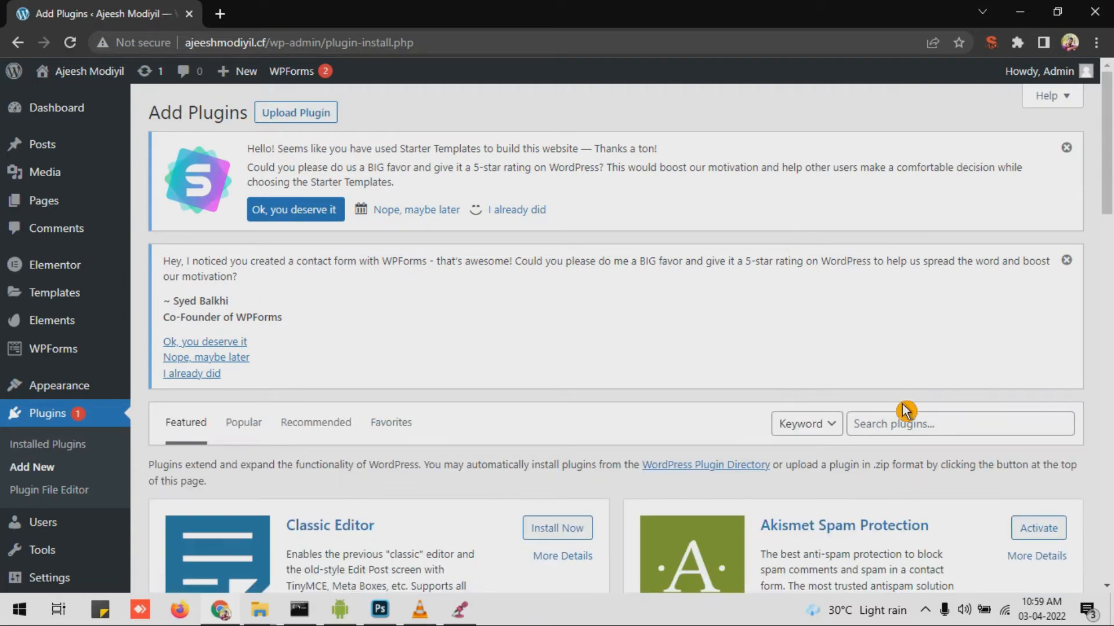
left_click(905, 425)
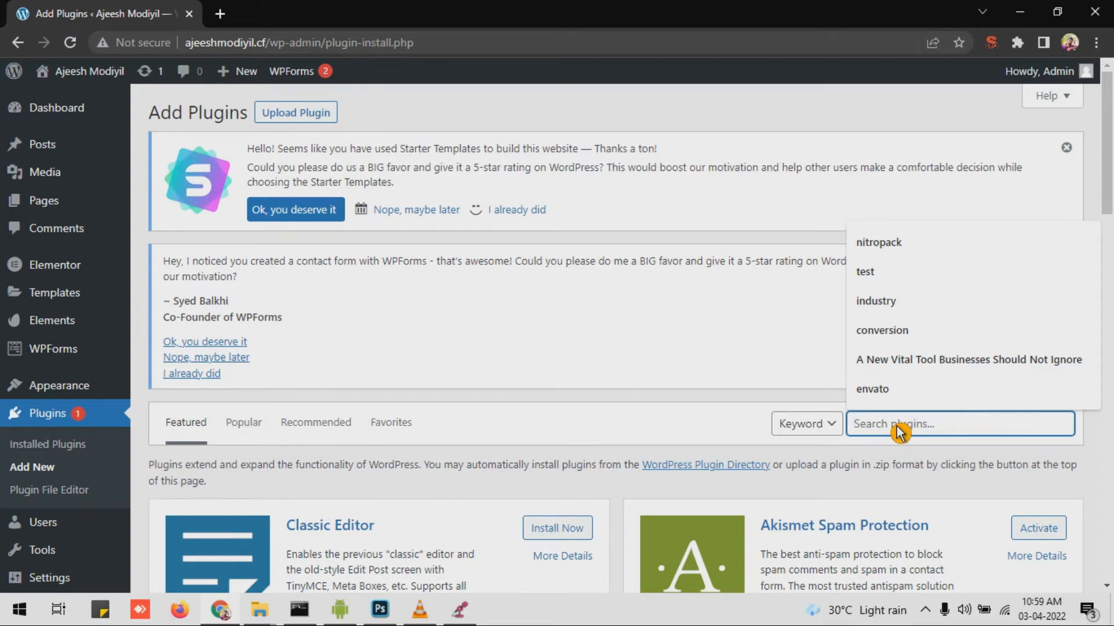
type("header and footer")
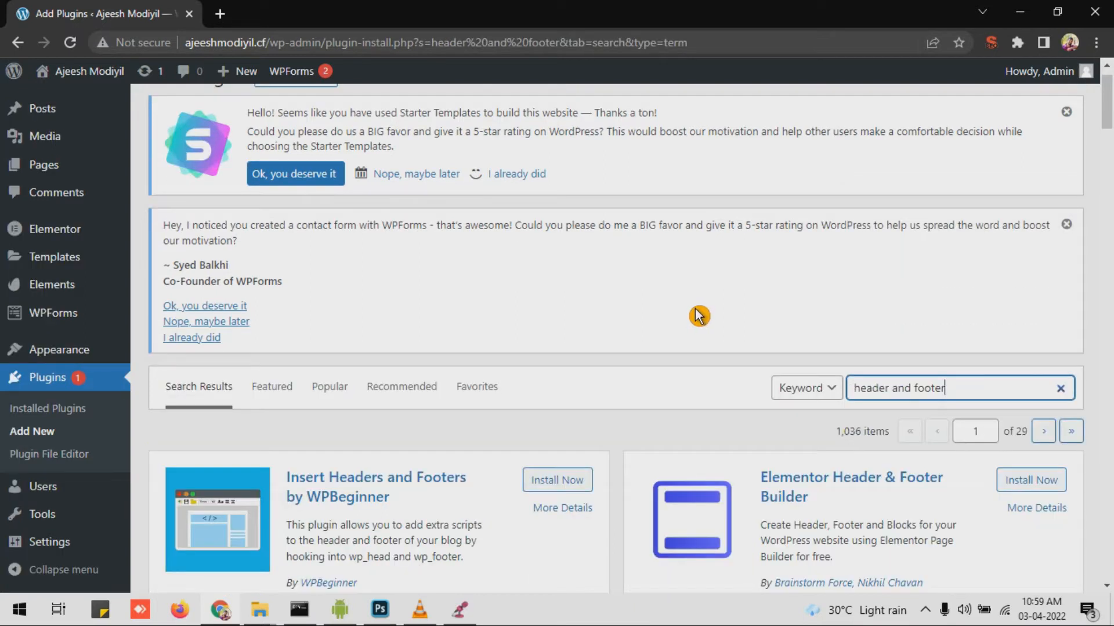
scroll(609, 302, "down", 4)
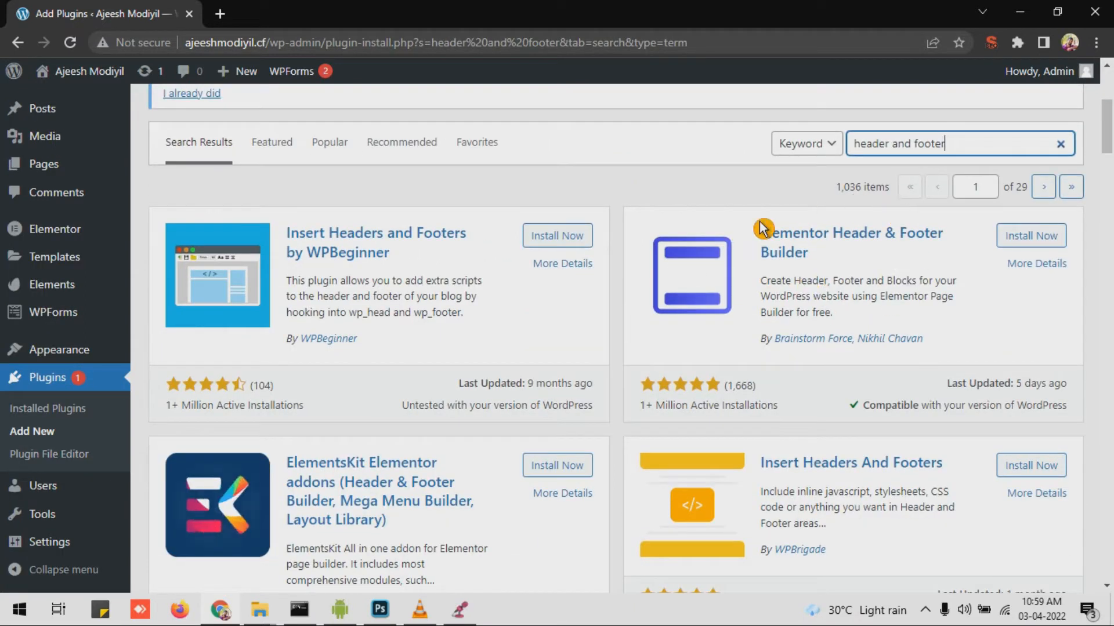
left_click(1025, 244)
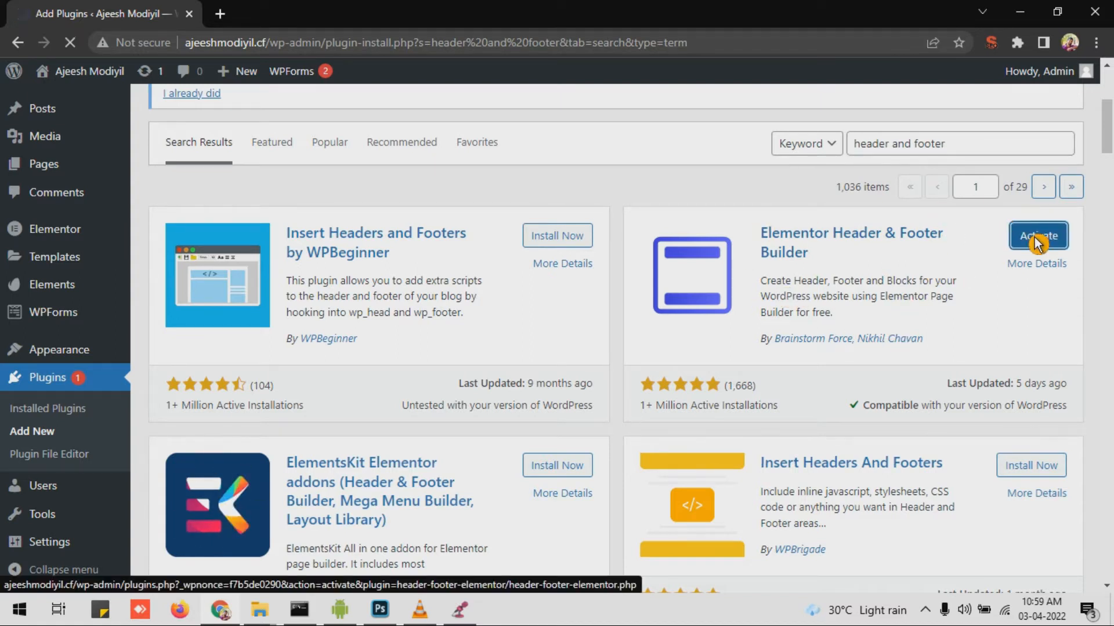
left_click(1024, 237)
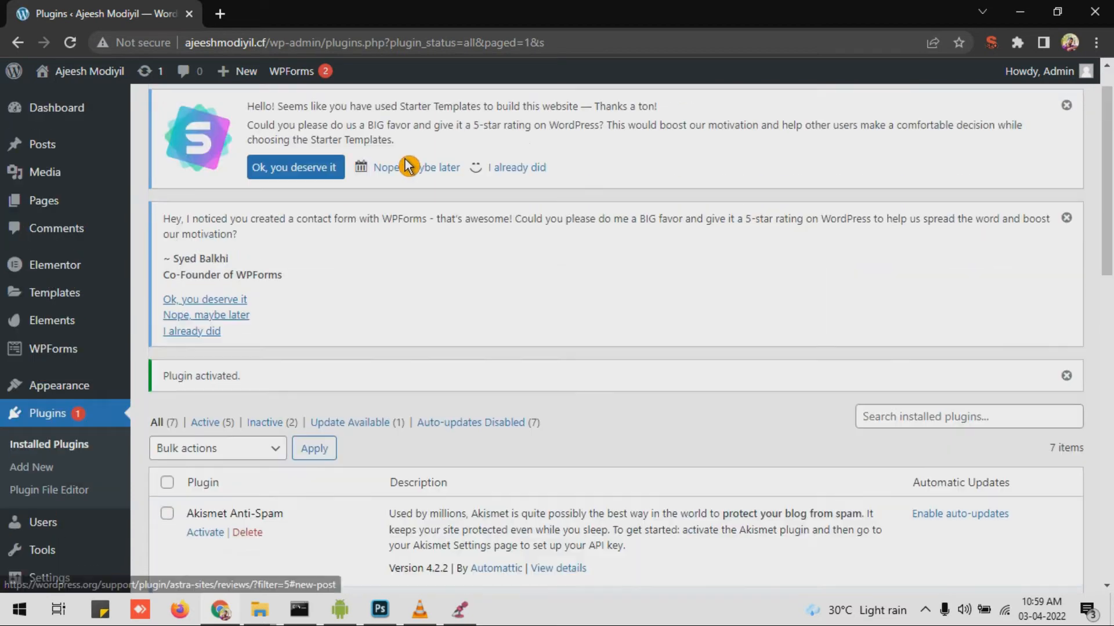
Step: Go to the Elementor Header & Footer Builder templates page under Appearance
scroll(383, 385, "down", 3)
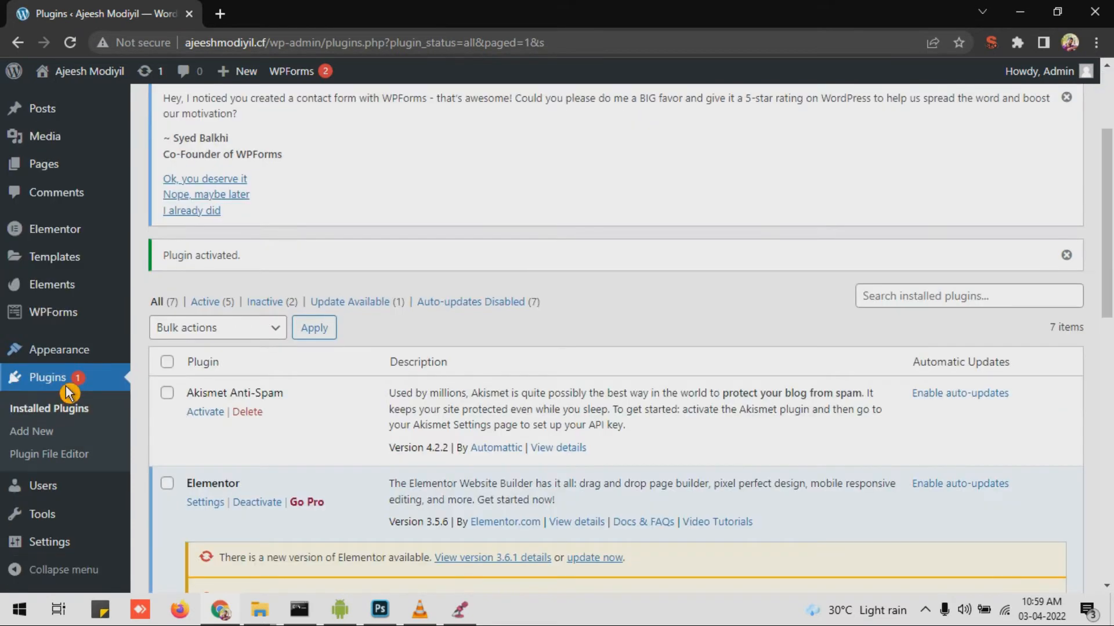
mouse_move(82, 343)
scroll(74, 360, "down", 2)
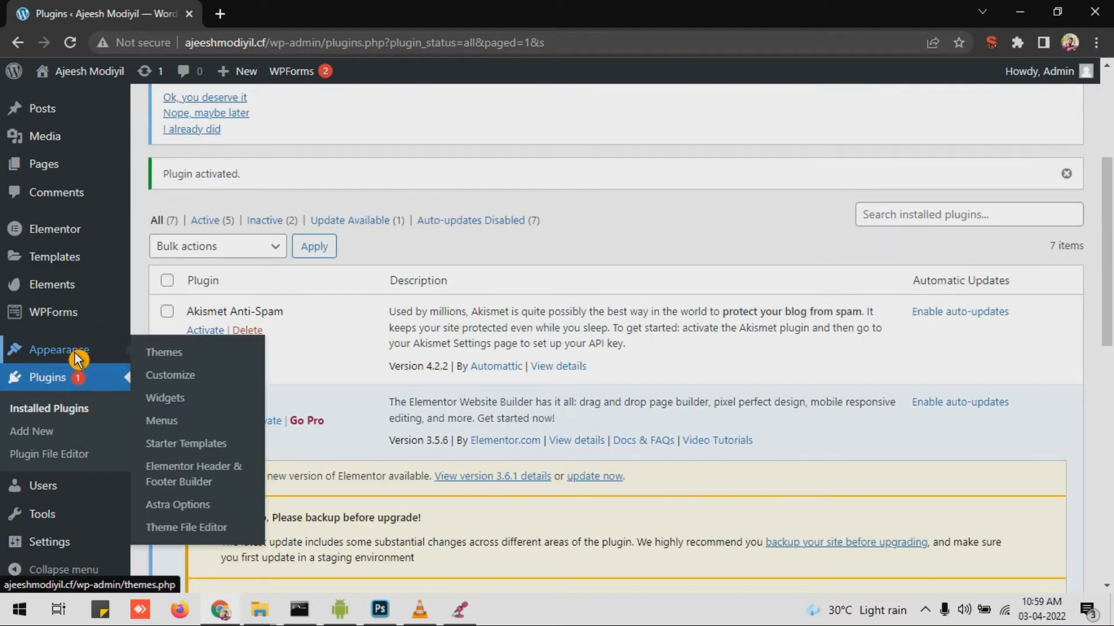
left_click(201, 483)
scroll(303, 256, "up", 5)
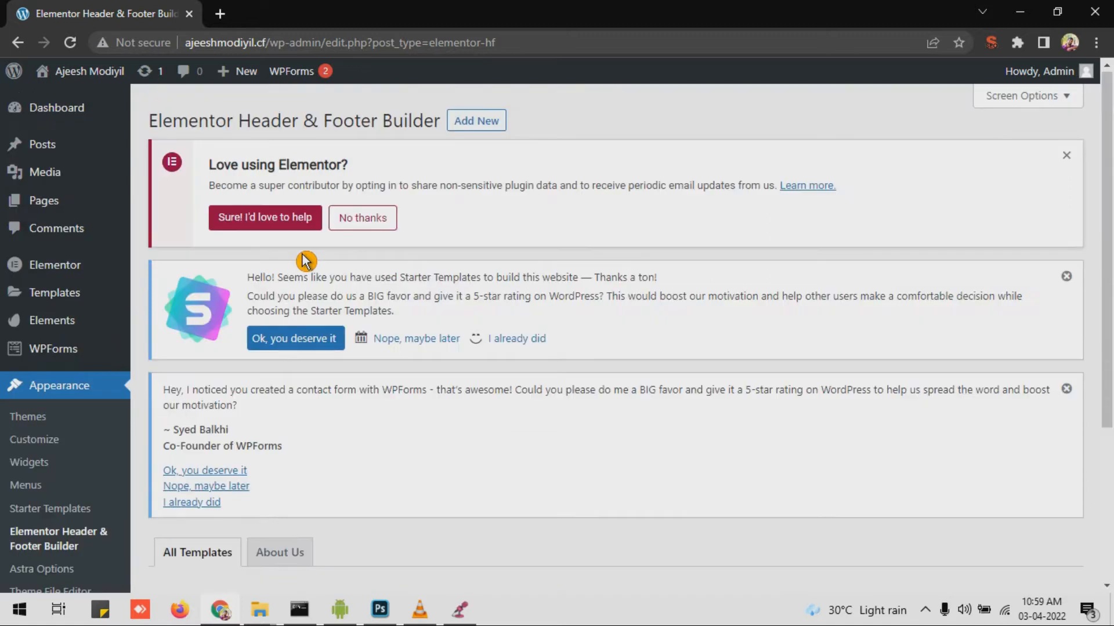
Step: Add a new template, skip the onboarding questions, and title it 'Header'
left_click(494, 133)
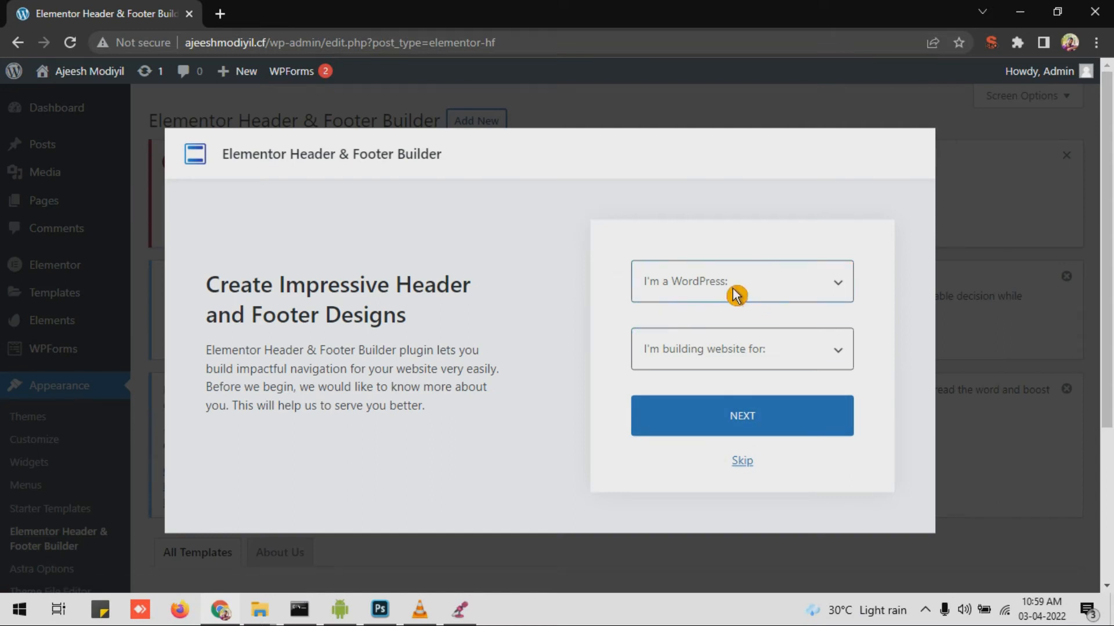
left_click(742, 462)
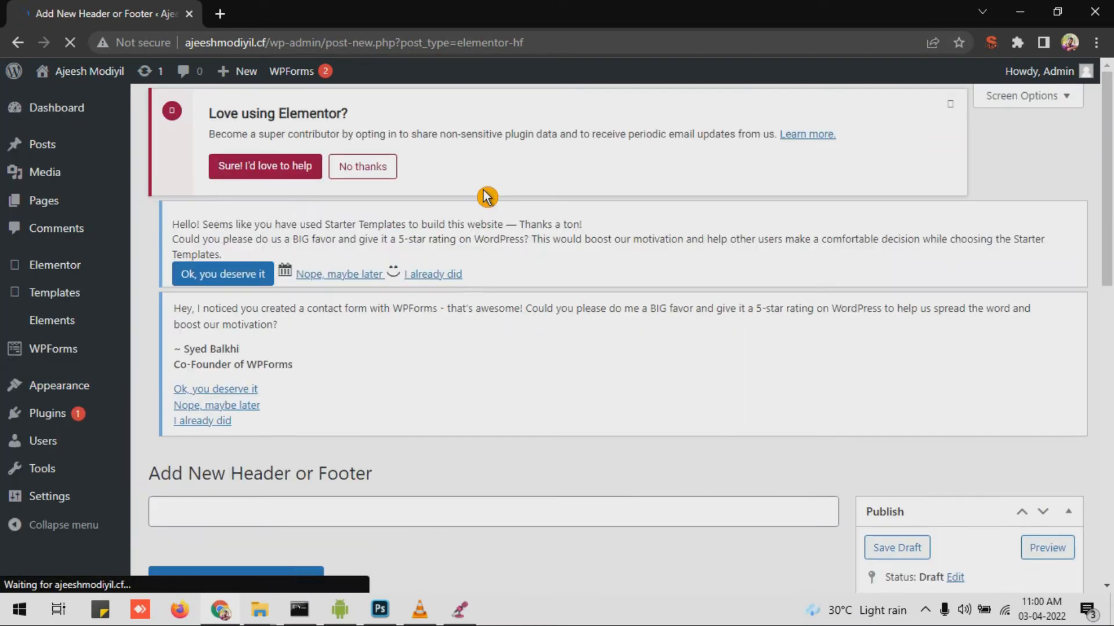
scroll(410, 216, "down", 5)
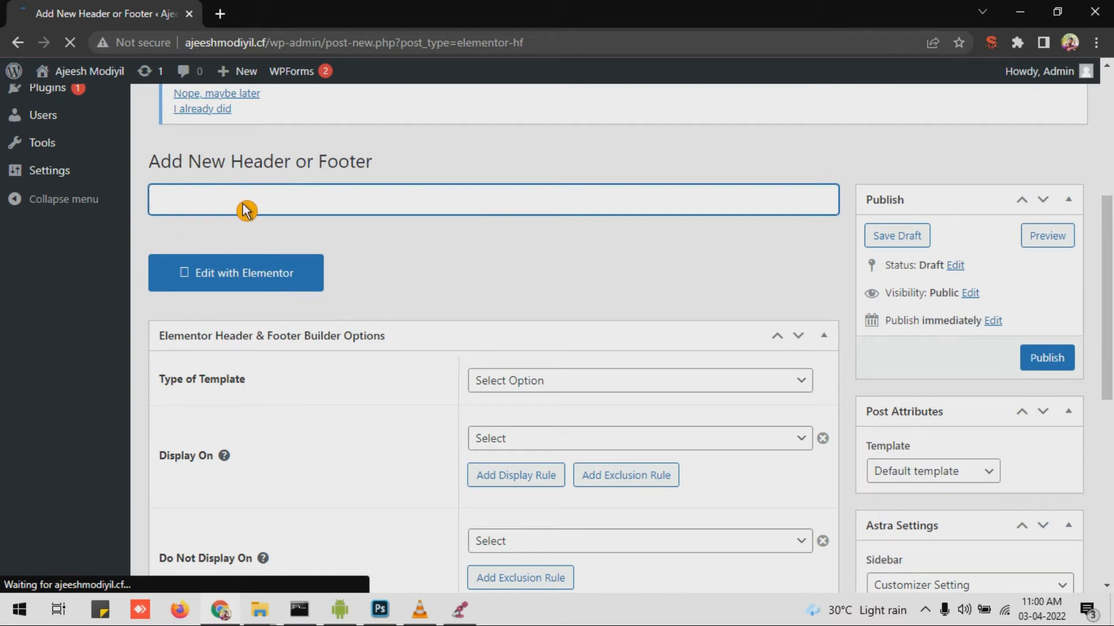
type("eader")
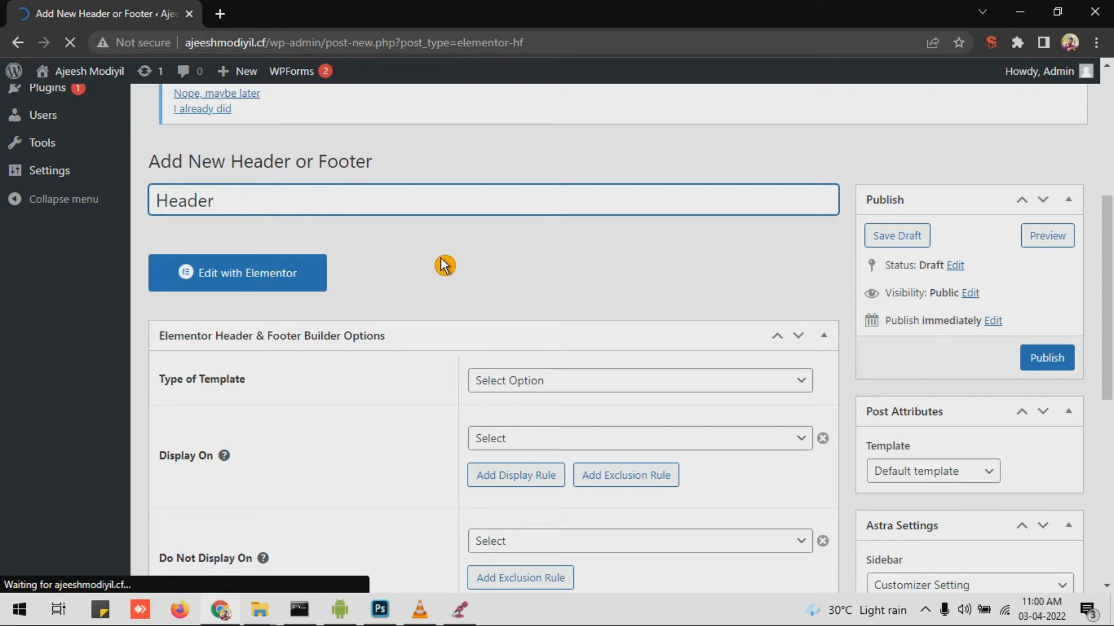
scroll(348, 307, "down", 1)
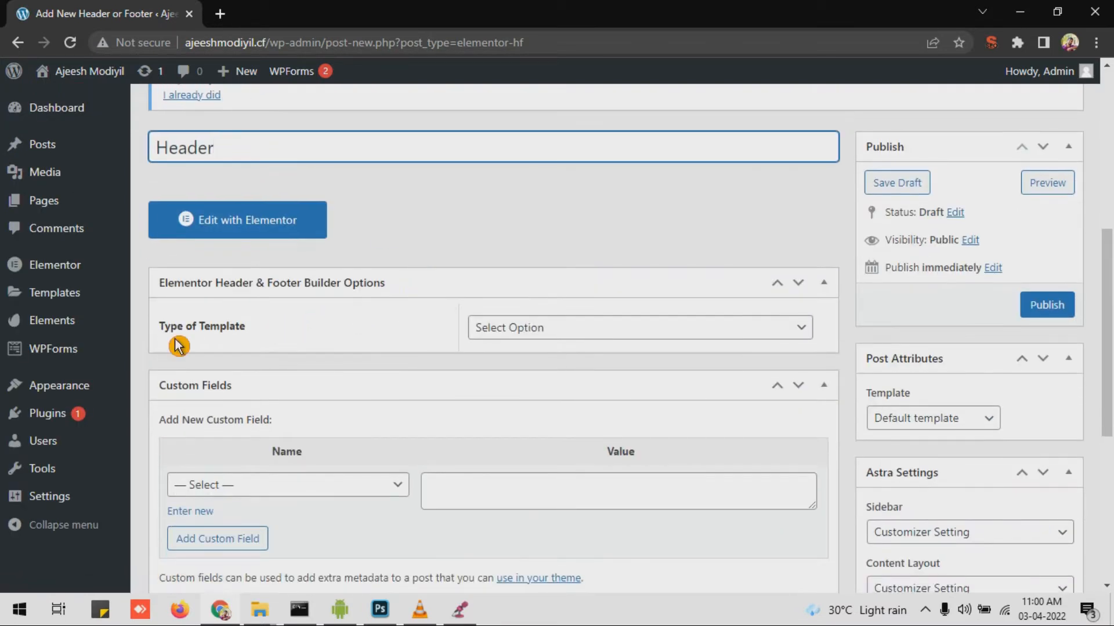
Step: Set the template type to Header and Display On to Entire Website
left_click(566, 329)
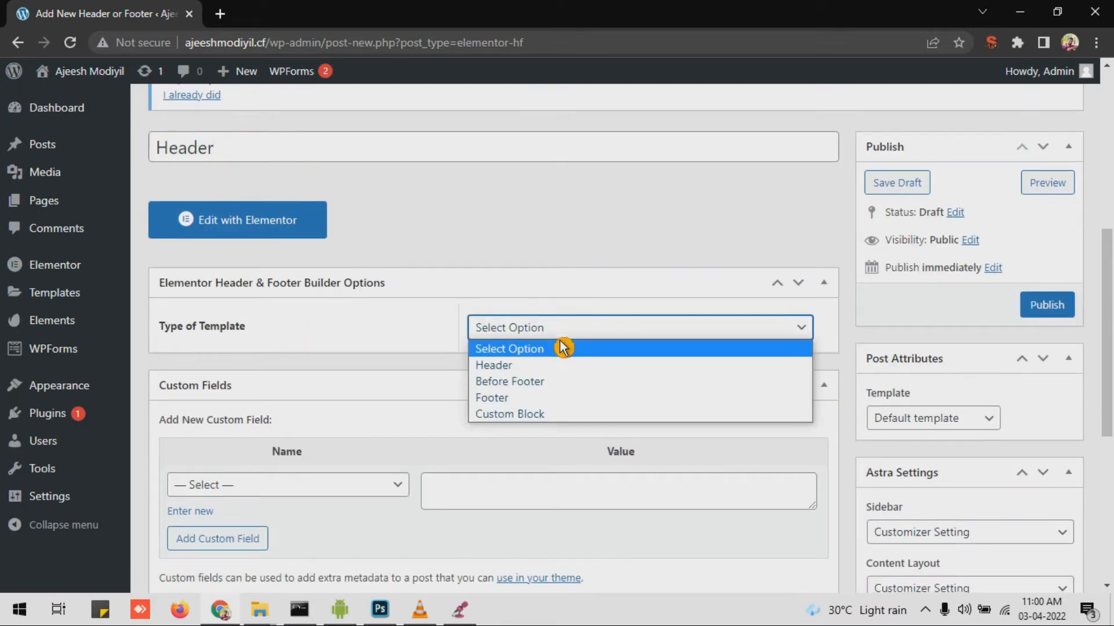
left_click(530, 369)
scroll(378, 338, "down", 3)
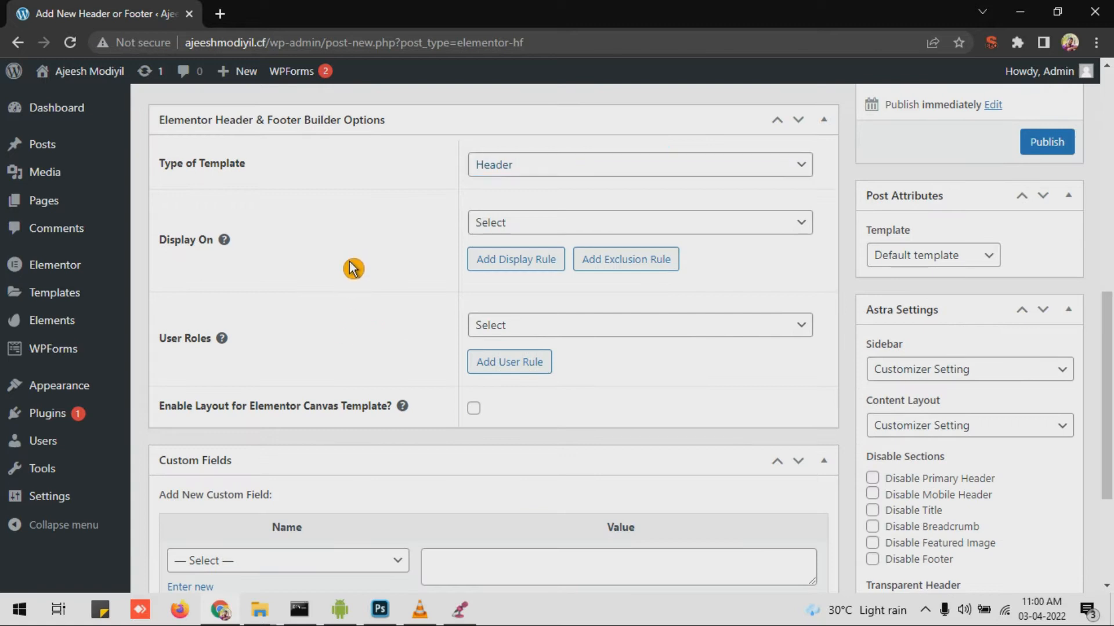
left_click(528, 230)
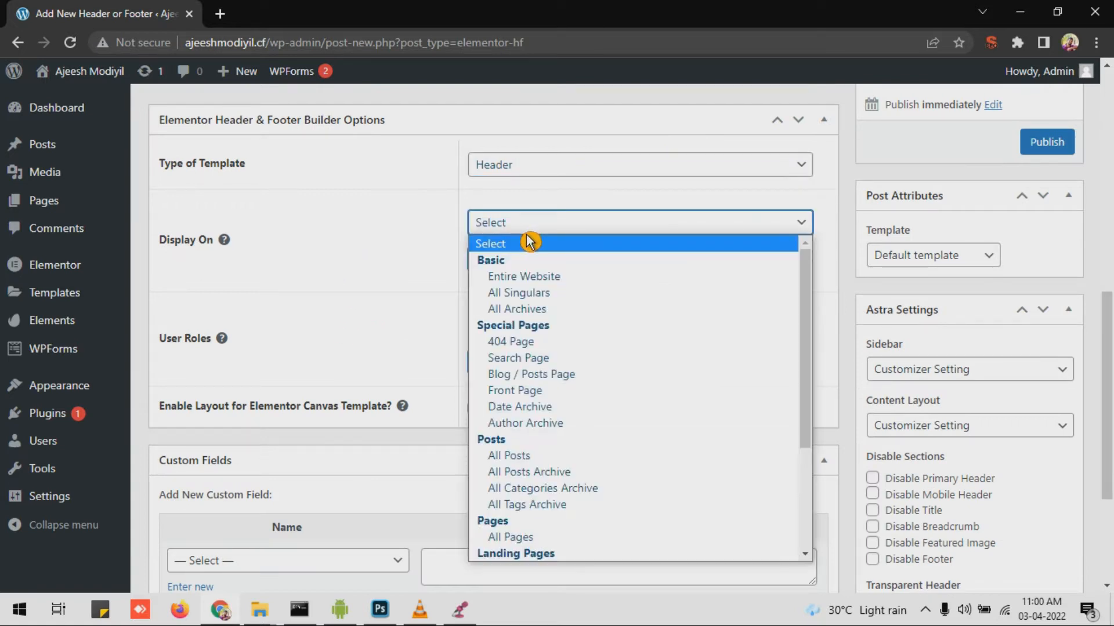
left_click(552, 283)
scroll(382, 304, "down", 2)
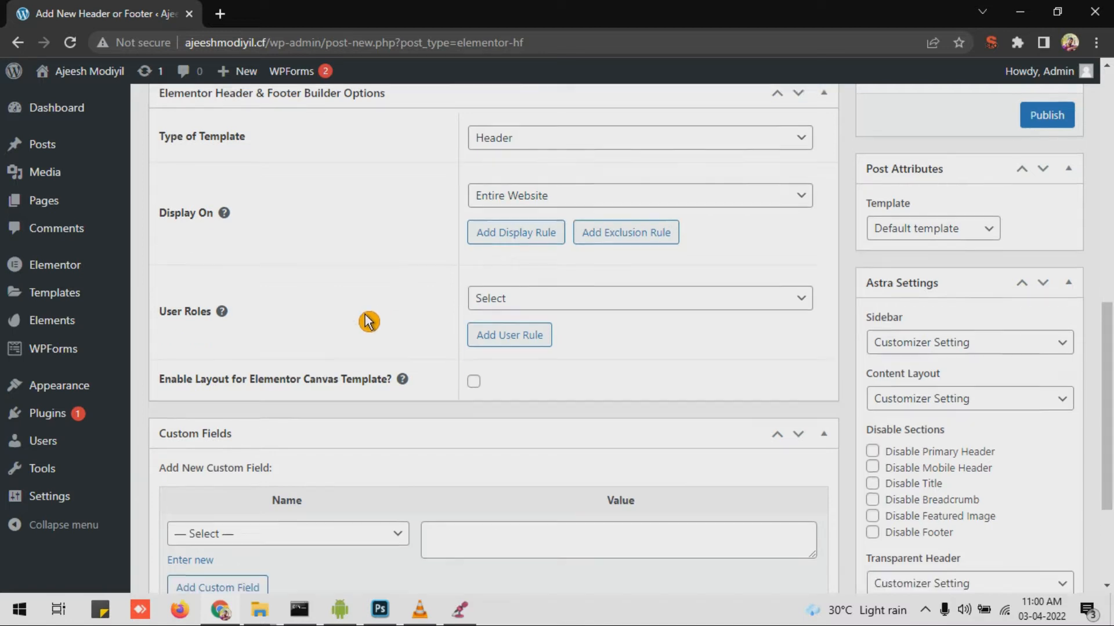
Step: Set User Roles to All, publish the template, and edit it in Elementor
left_click(603, 255)
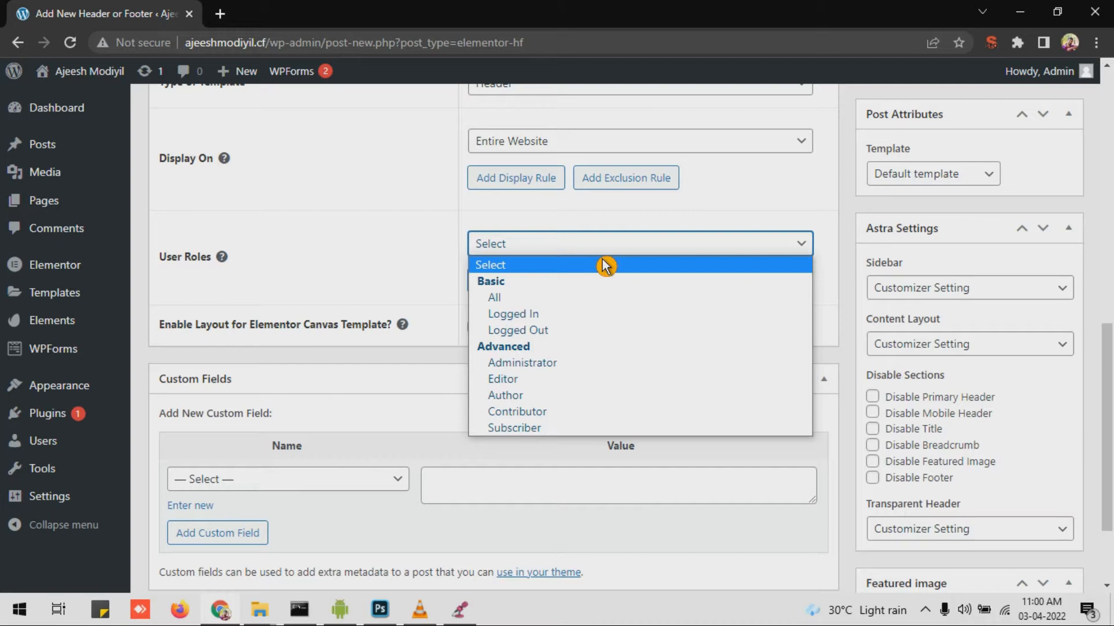
left_click(542, 300)
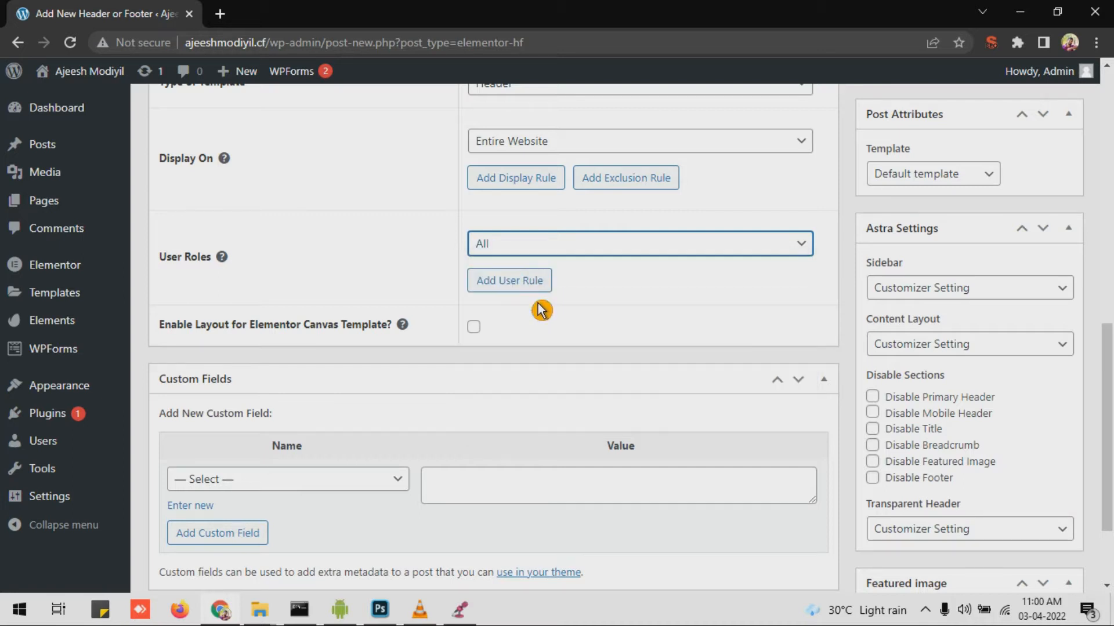
scroll(604, 333, "down", 3)
scroll(595, 342, "up", 4)
scroll(596, 343, "up", 5)
scroll(731, 341, "down", 1)
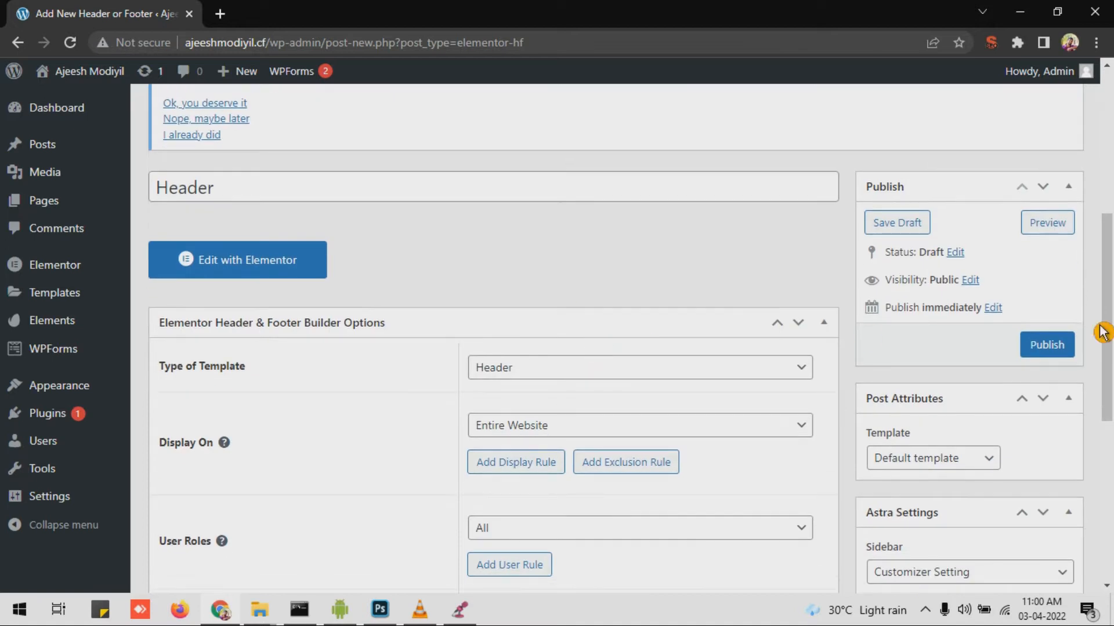
left_click(1038, 345)
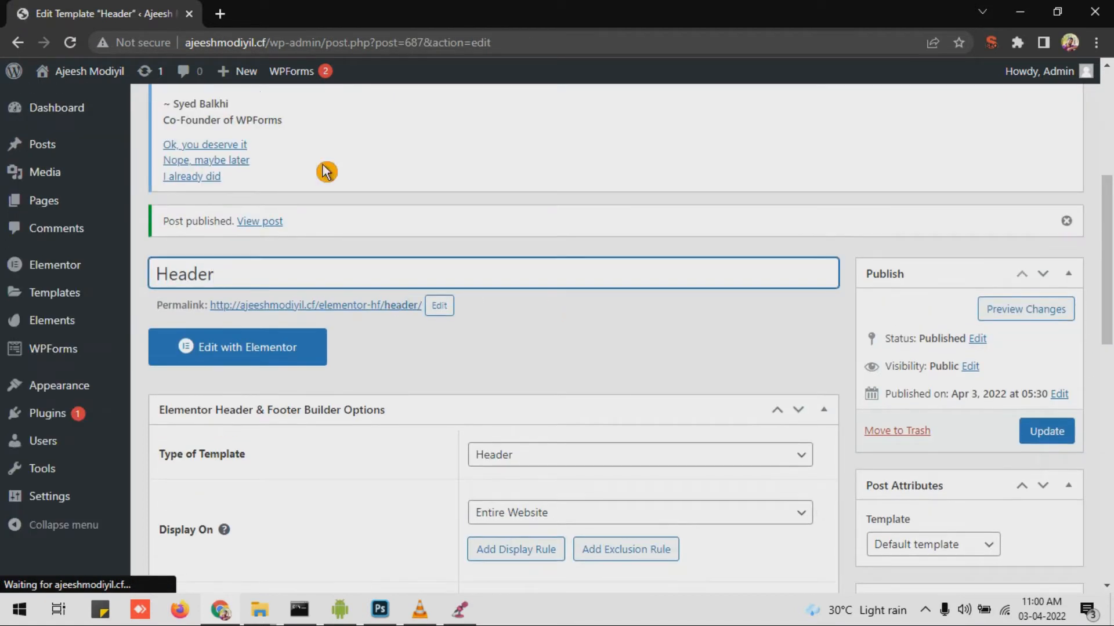
left_click(253, 363)
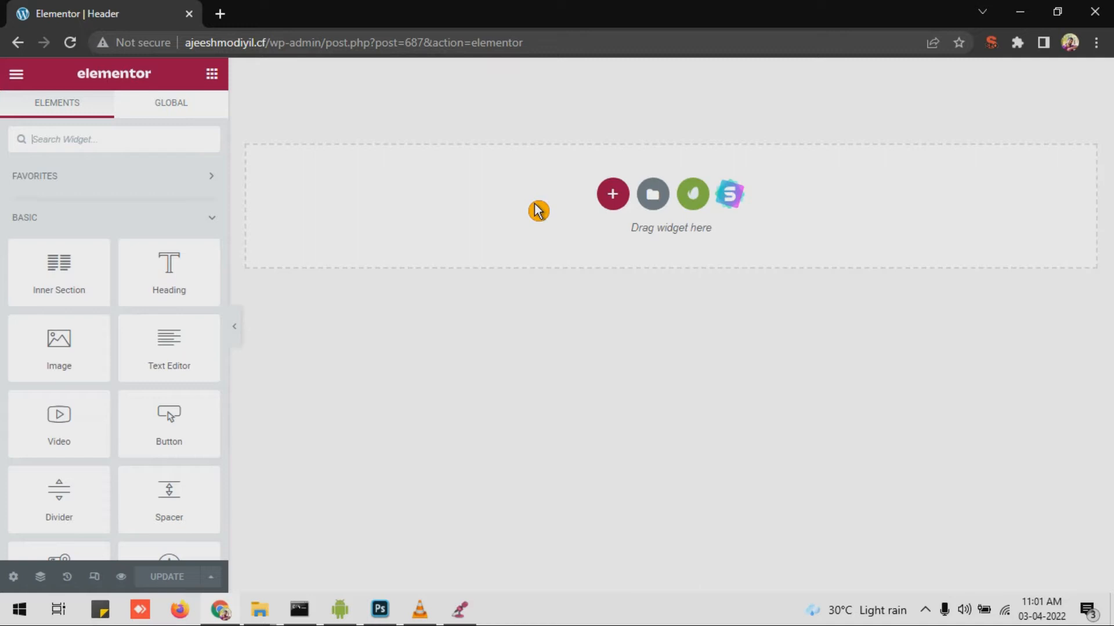
Step: Add a two-column section, narrow the left column to about 48%, and drop an Image widget into it
left_click(611, 196)
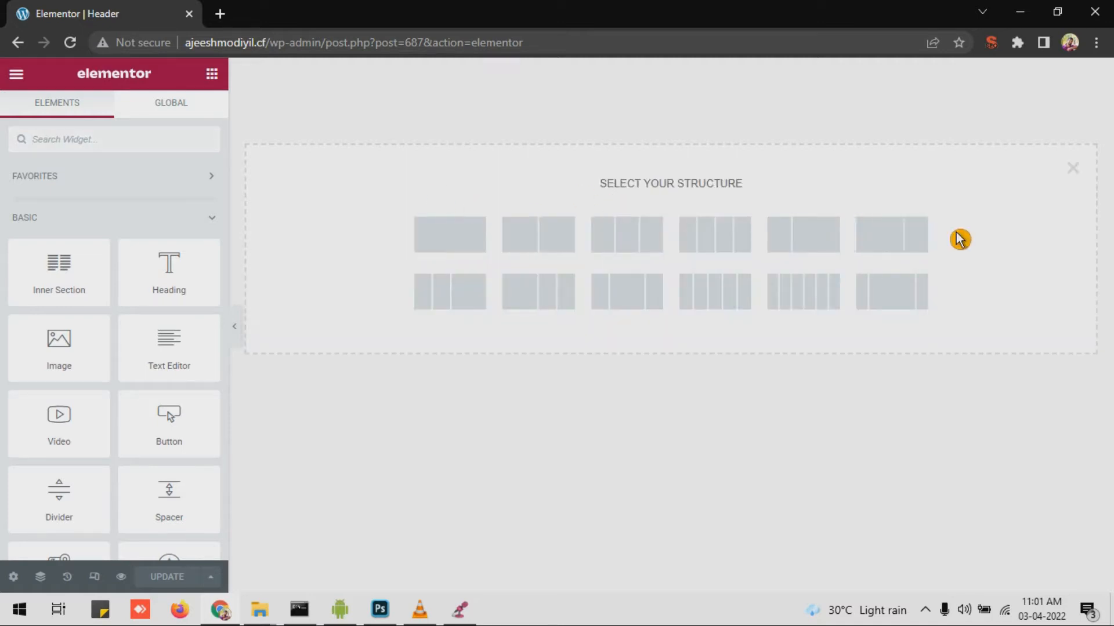
left_click(545, 243)
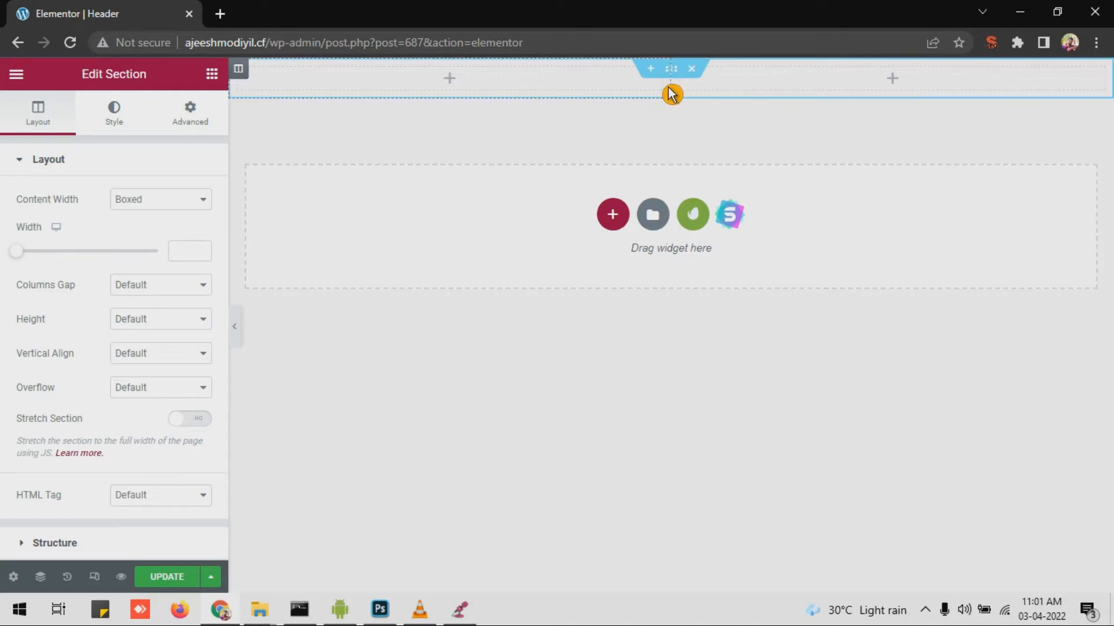
left_click_drag(667, 93, 487, 96)
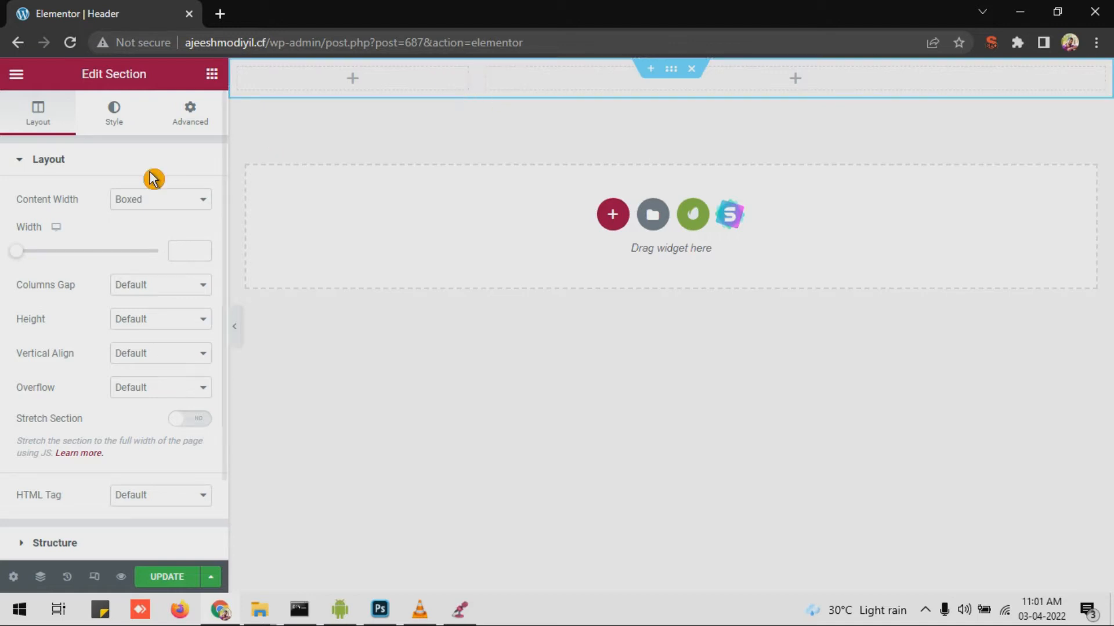
left_click(221, 82)
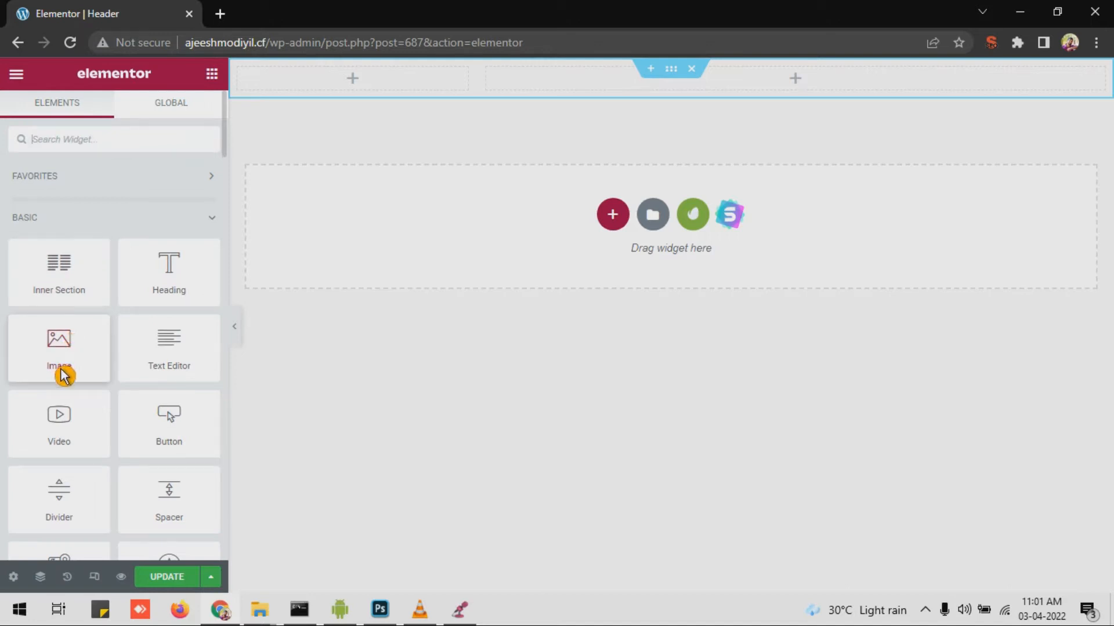
left_click_drag(62, 377, 336, 92)
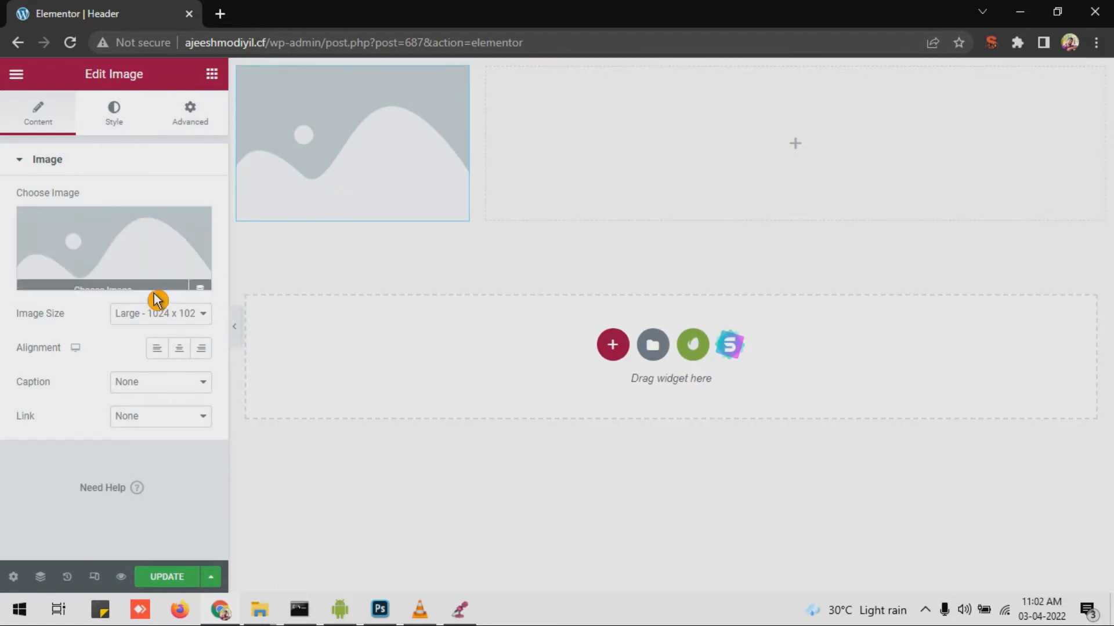
Step: Search the Media Library for 'logo' for the Image widget
left_click(104, 284)
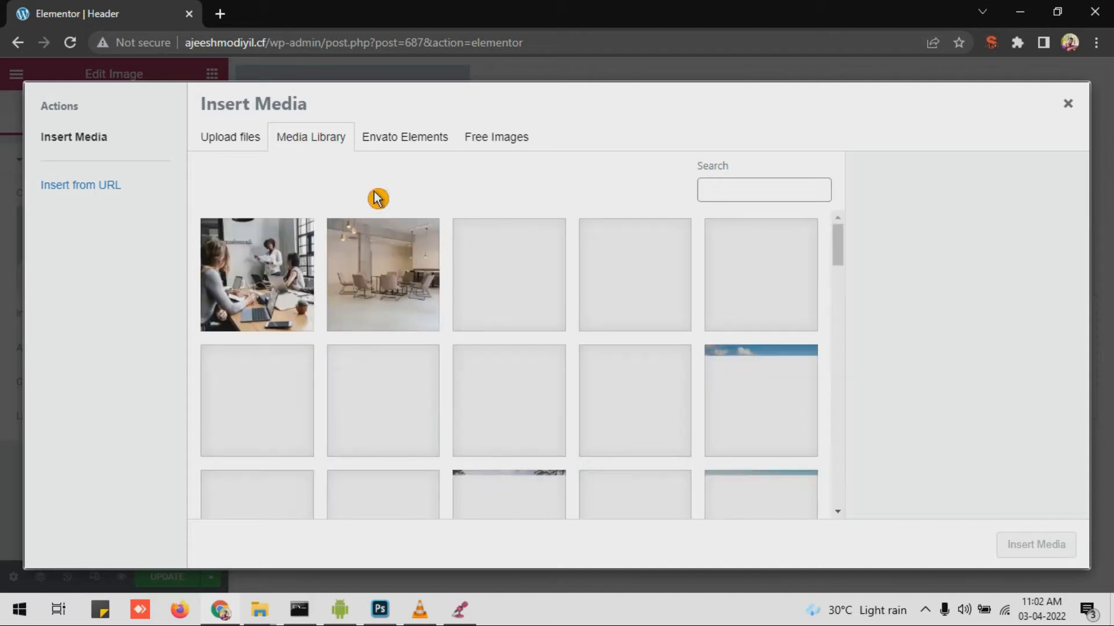
left_click(751, 199)
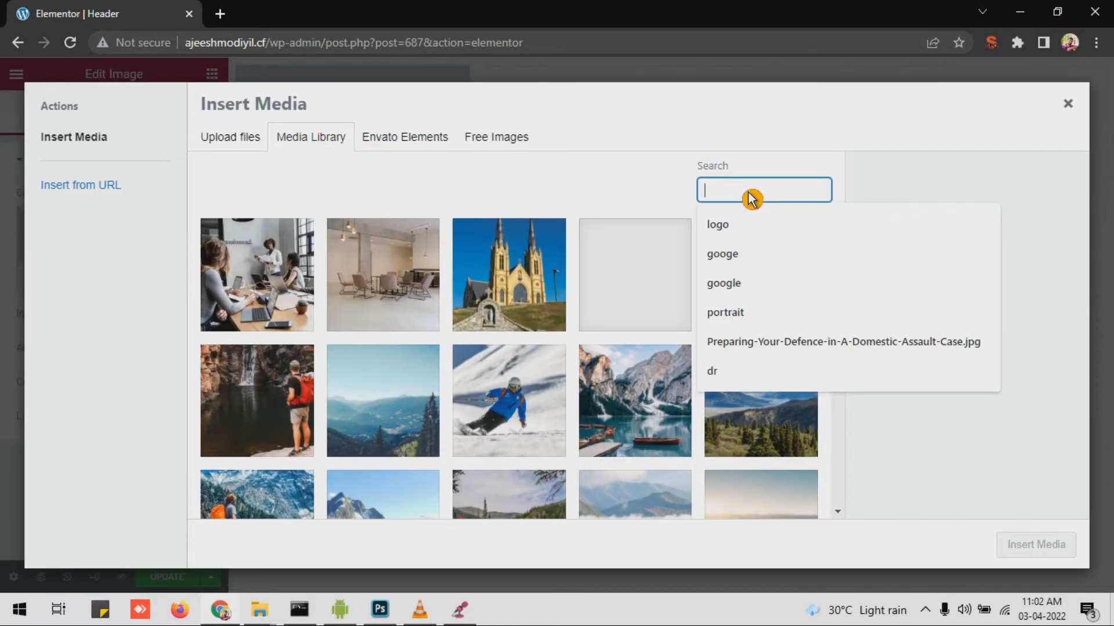
left_click(234, 153)
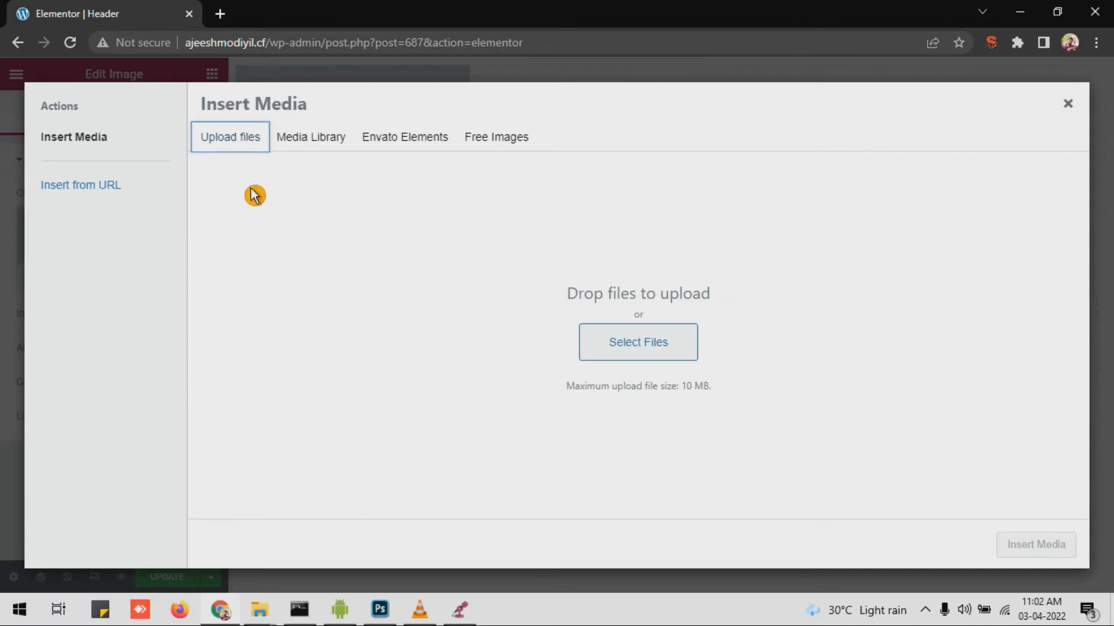
left_click(314, 141)
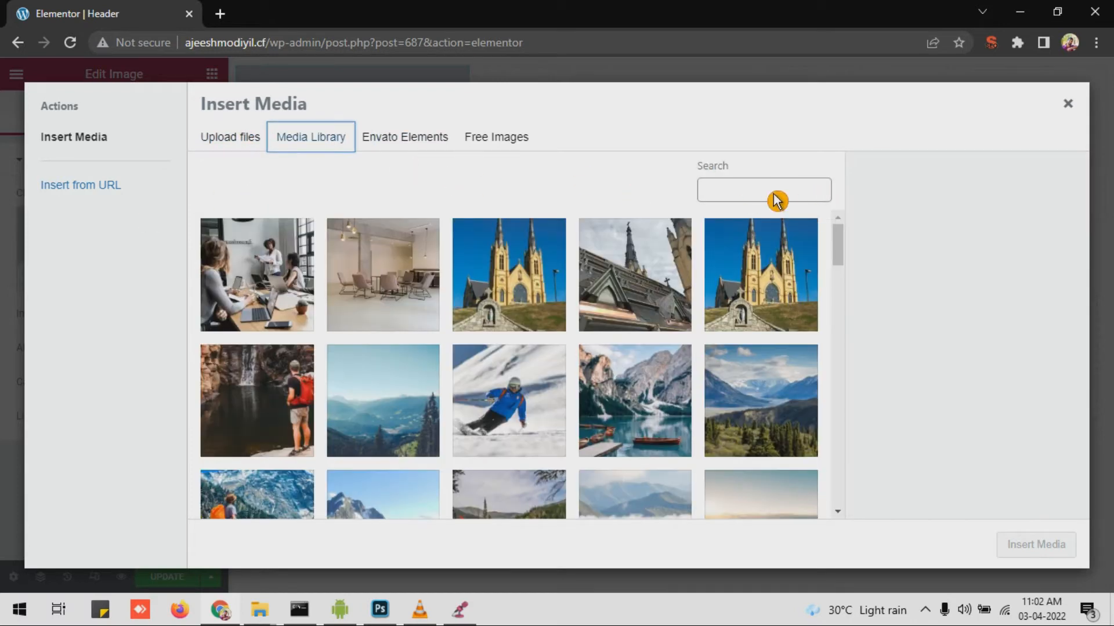
left_click(776, 200)
type("logo")
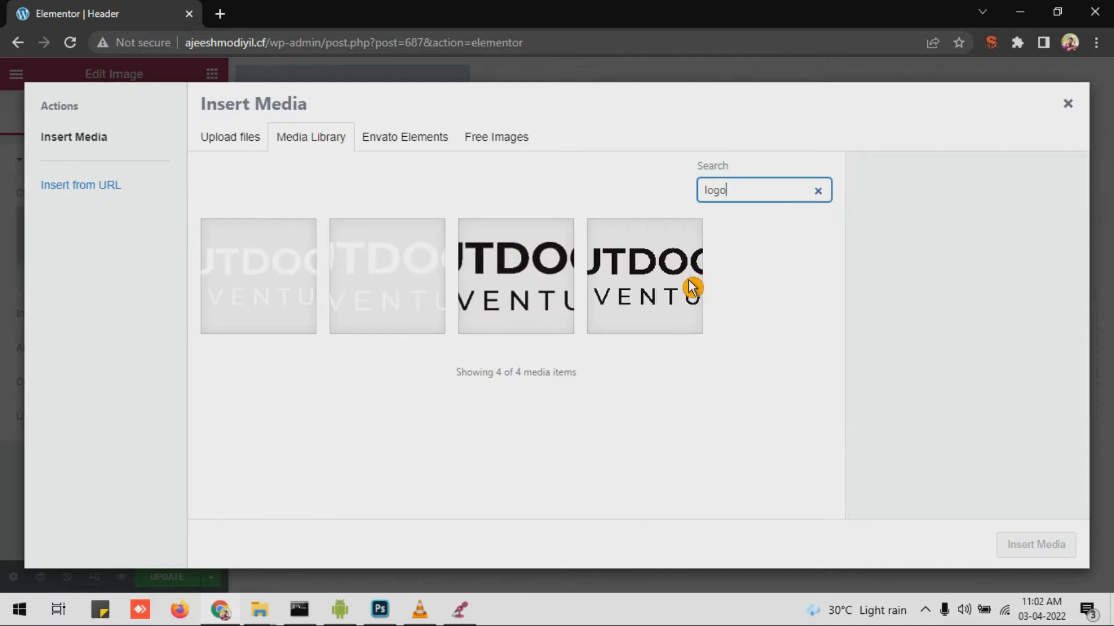
left_click(374, 296)
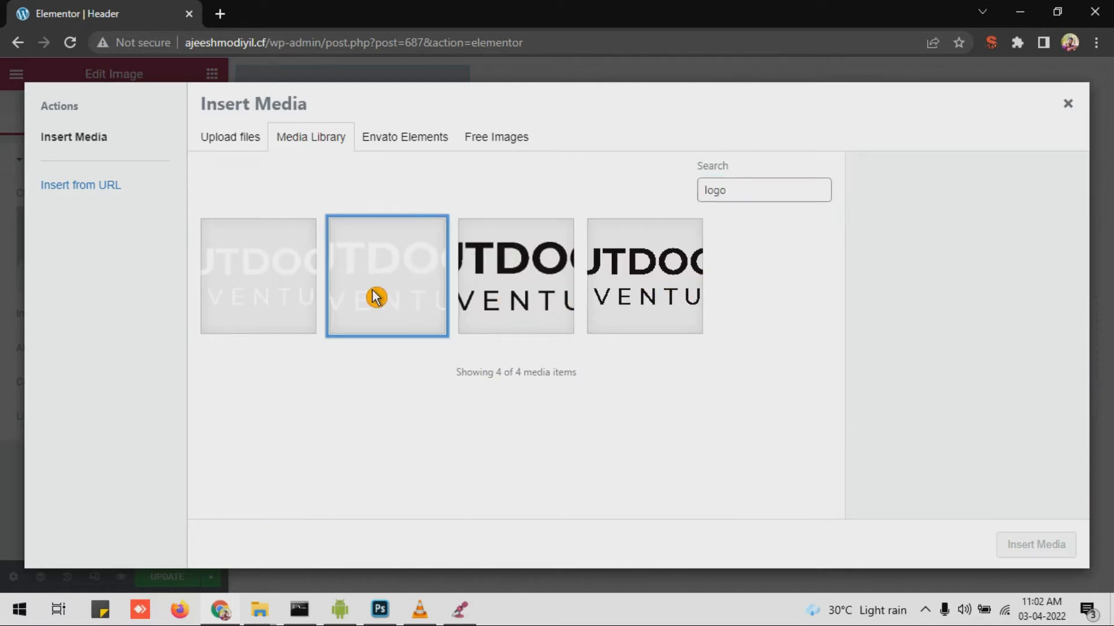
left_click(318, 296)
left_click(316, 221)
left_click(402, 256)
left_click(1021, 539)
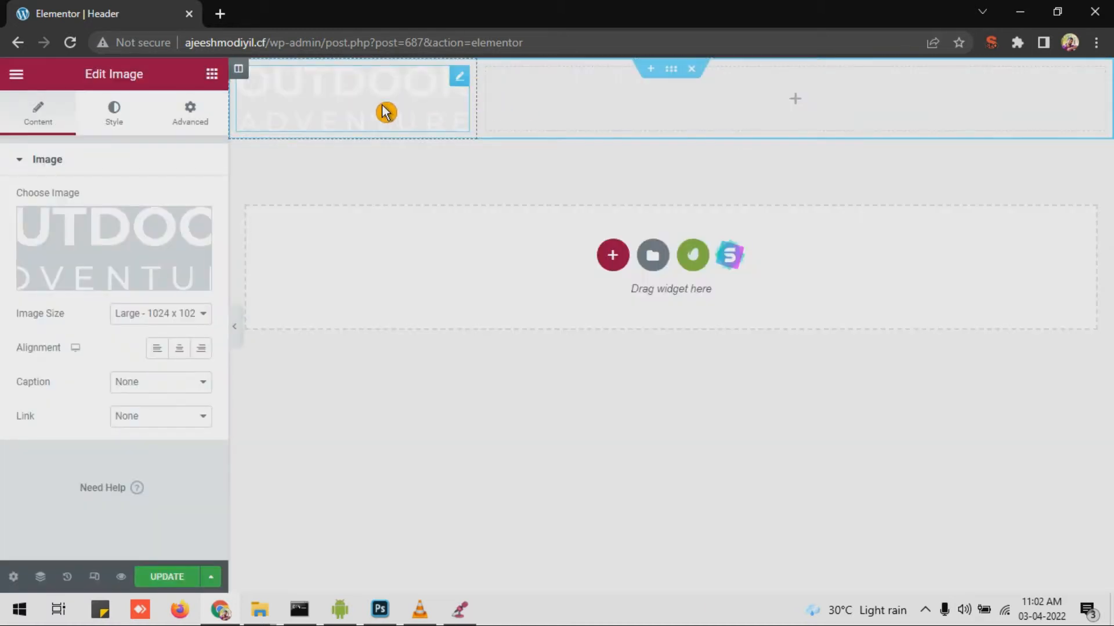
left_click(799, 101)
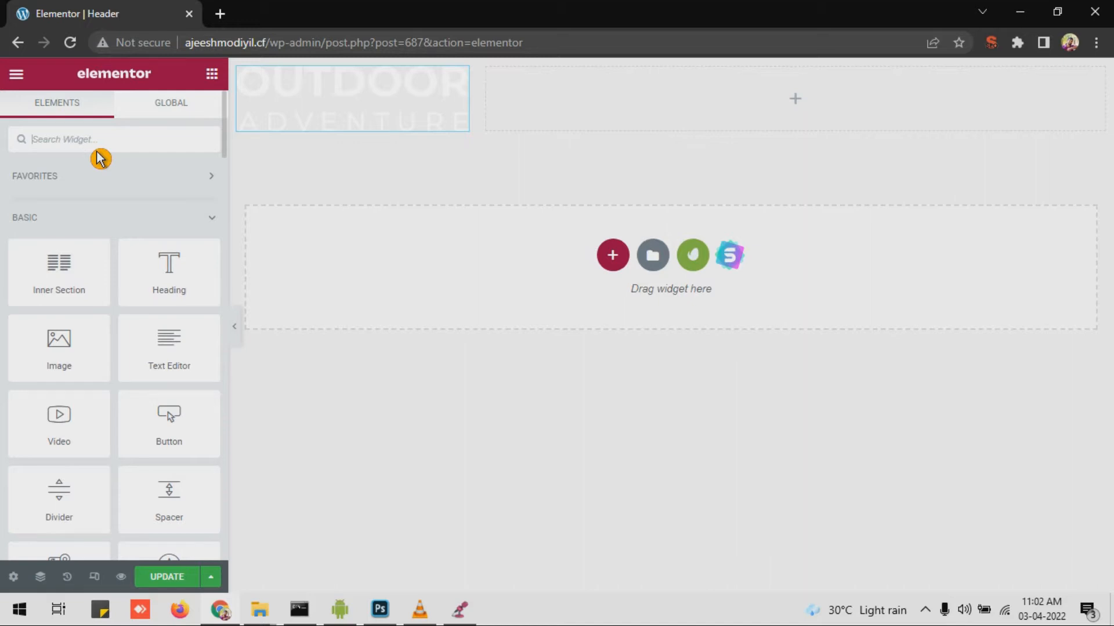
type("menu")
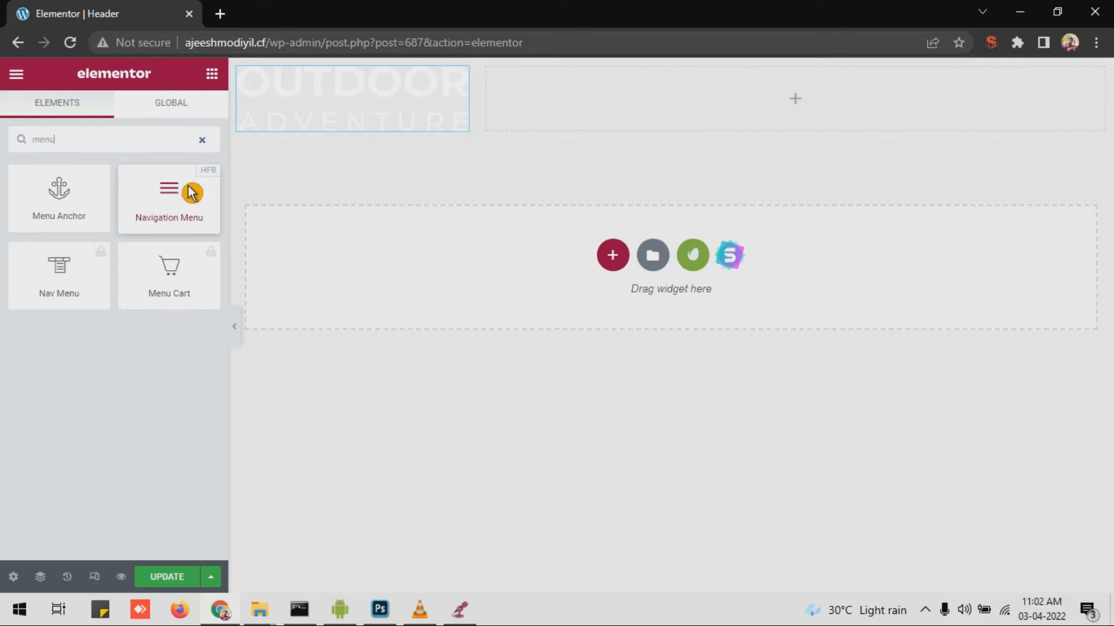
Step: Place a right-aligned Navigation Menu (Home, About, Services, Projects, Contact) in the right column
left_click_drag(173, 204, 654, 93)
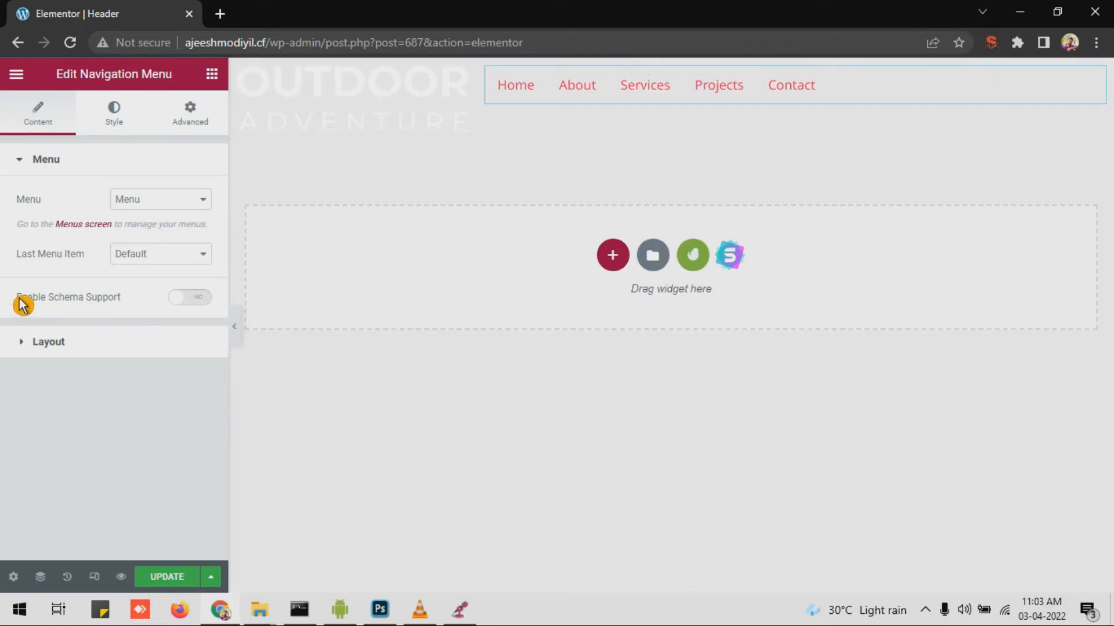
left_click(30, 348)
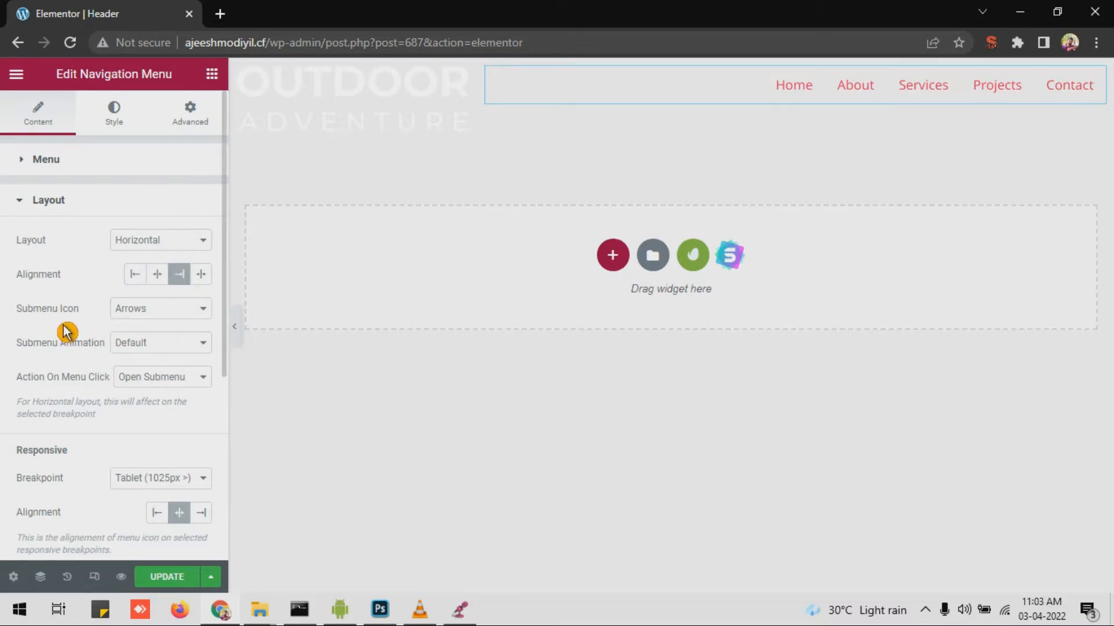
left_click(114, 123)
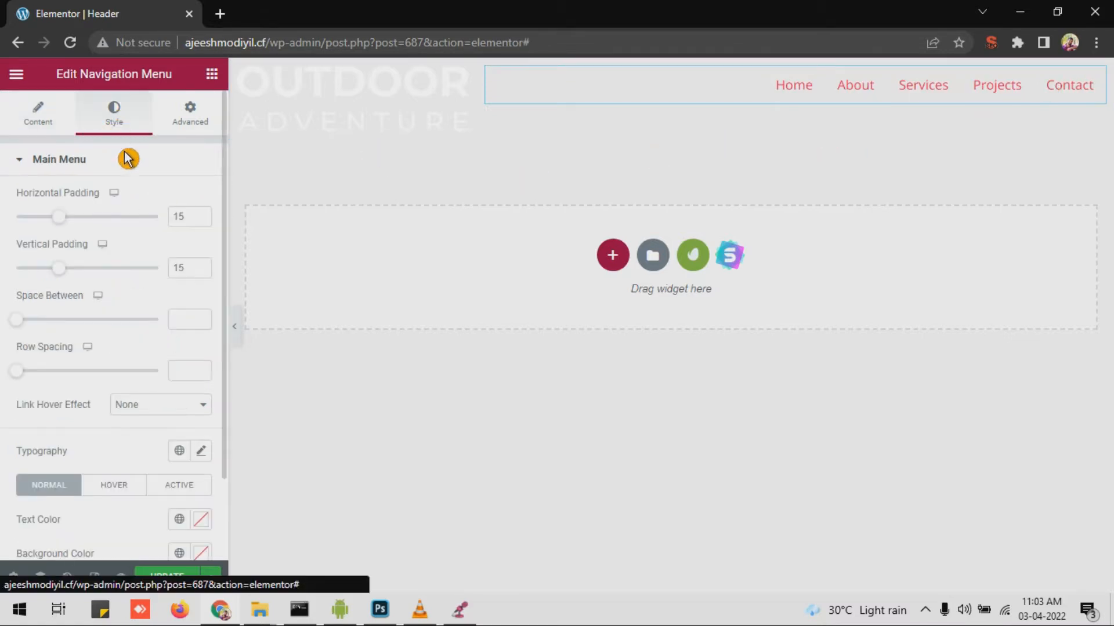
Step: Choose the Normal Text Color for the main menu links
scroll(110, 220, "down", 2)
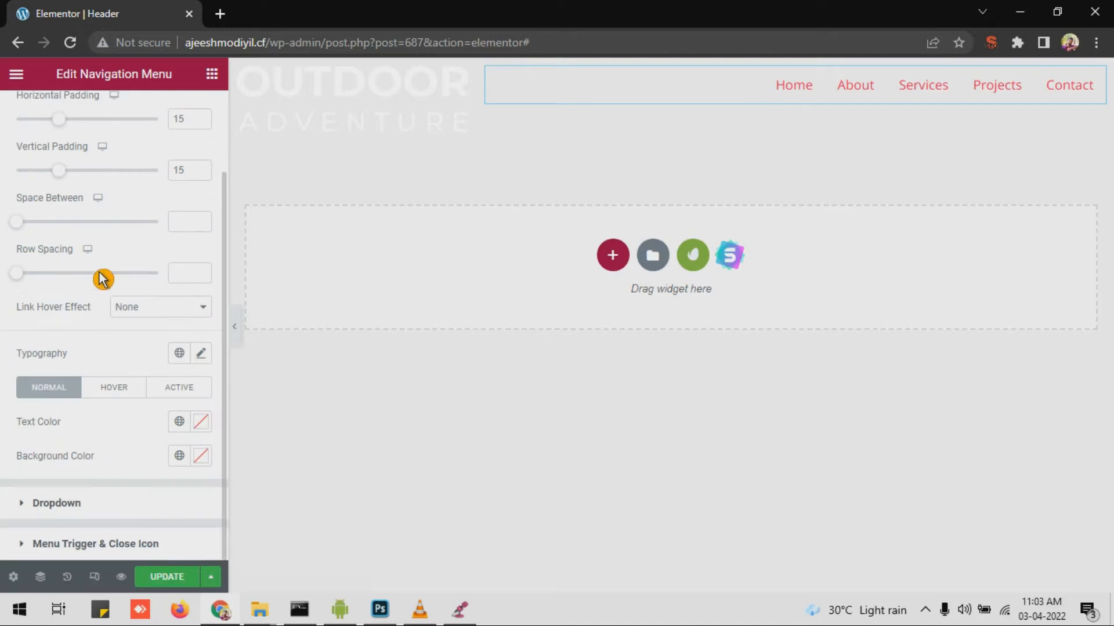
left_click(211, 425)
left_click_drag(199, 296, 76, 167)
left_click(80, 362)
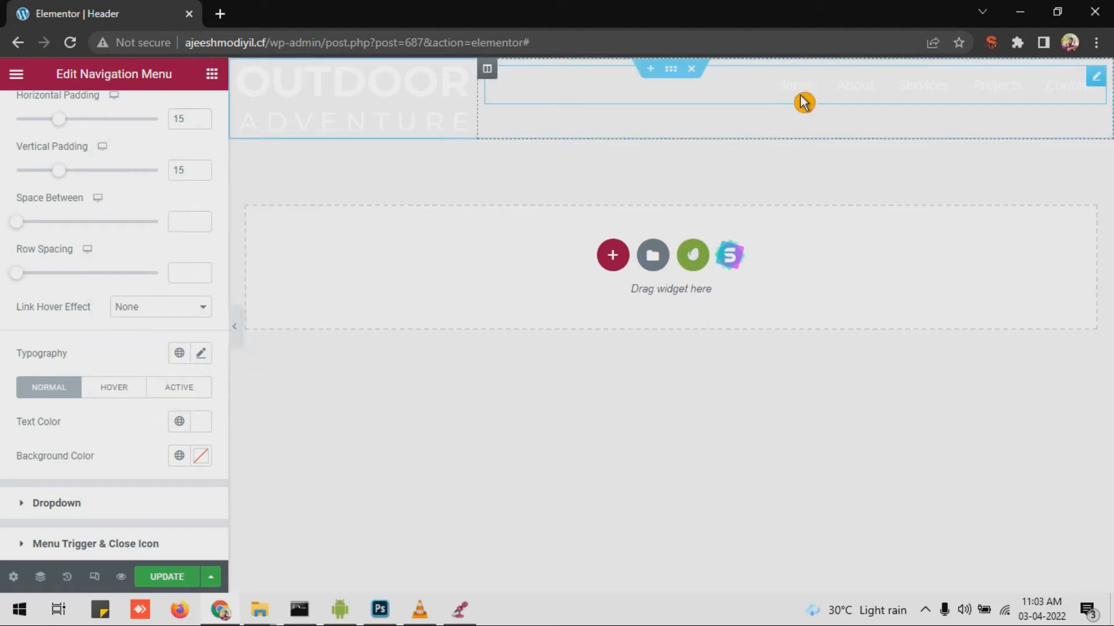
Step: Make the menu links' hover text colour dark blue
left_click(108, 396)
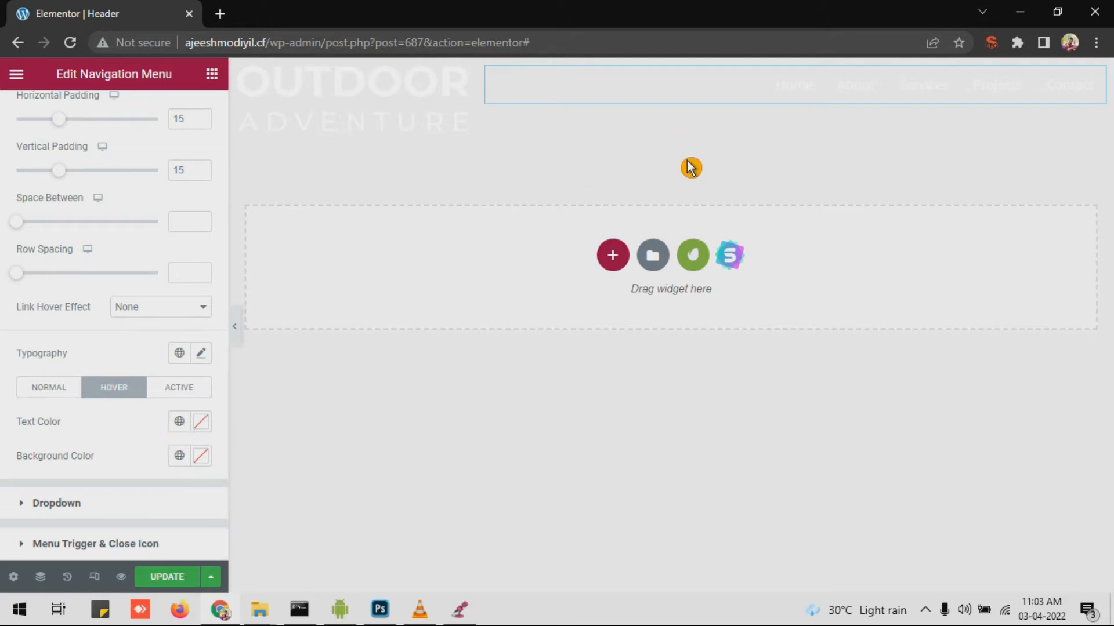
left_click(202, 430)
mouse_move(227, 361)
left_mouse_down()
mouse_move(189, 357)
mouse_move(227, 344)
left_mouse_up()
left_click(235, 195)
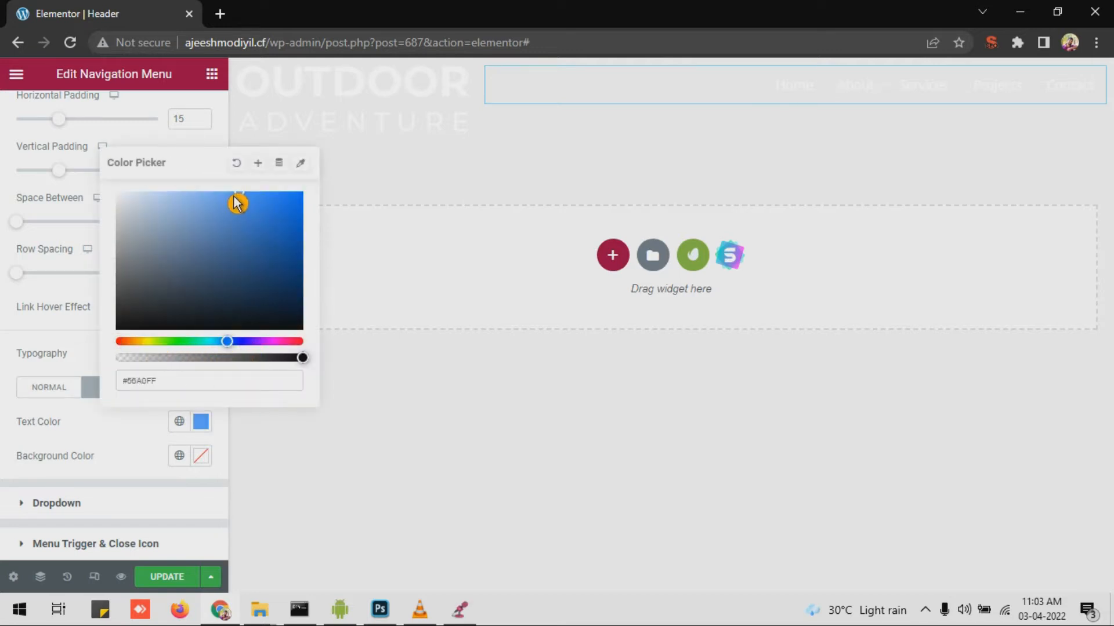
left_click_drag(234, 214, 242, 236)
left_click(144, 462)
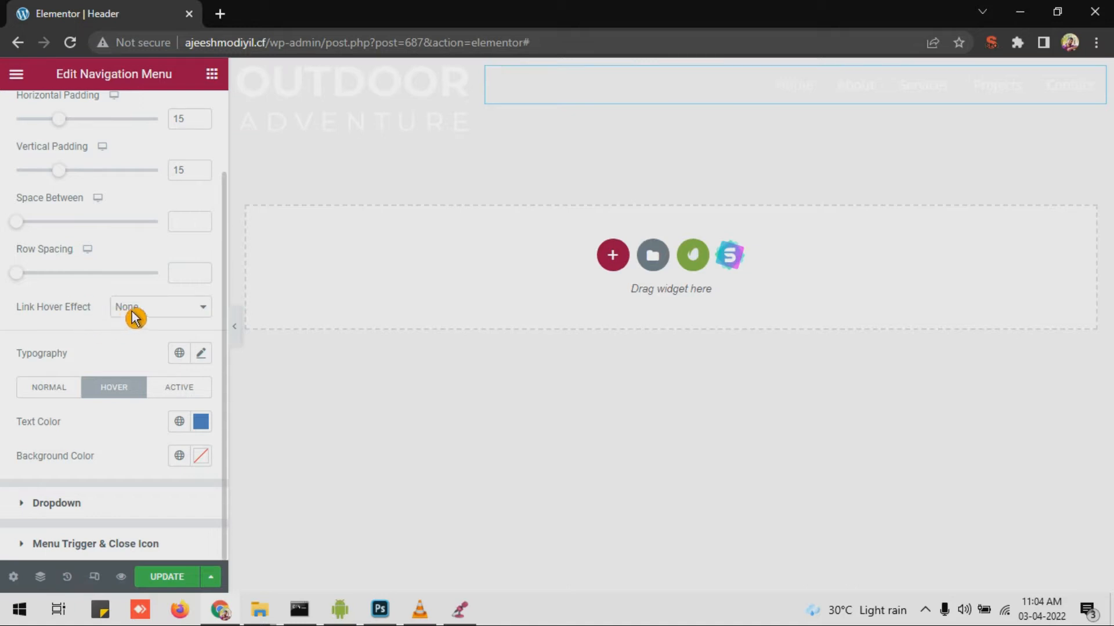
Step: Set the Link Hover Effect to Underline with a dark blue underline colour
left_click(171, 316)
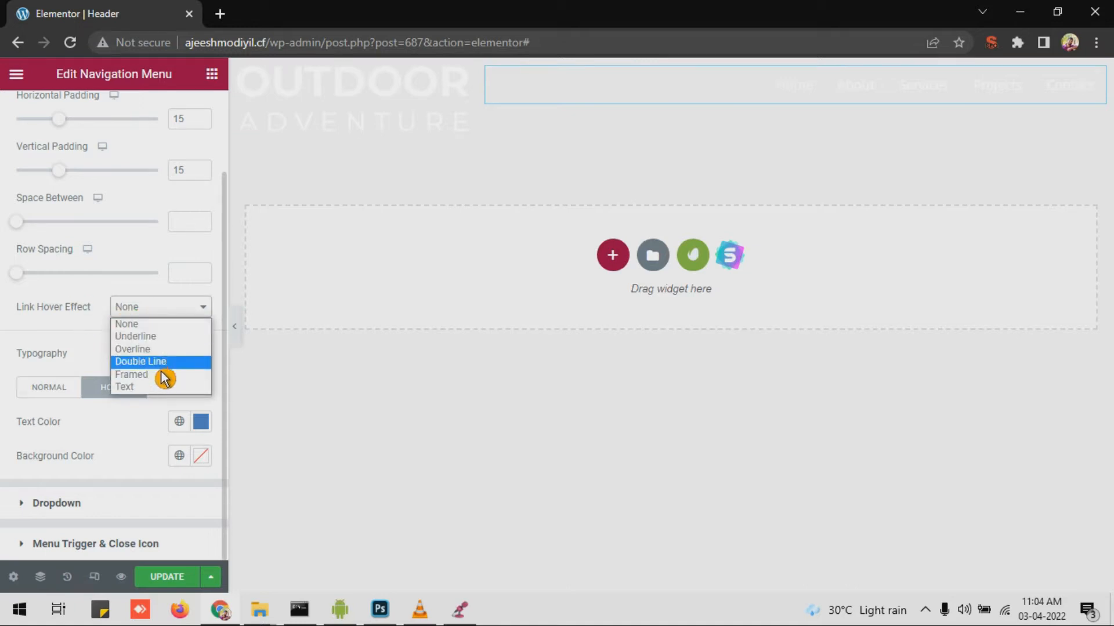
left_click(165, 338)
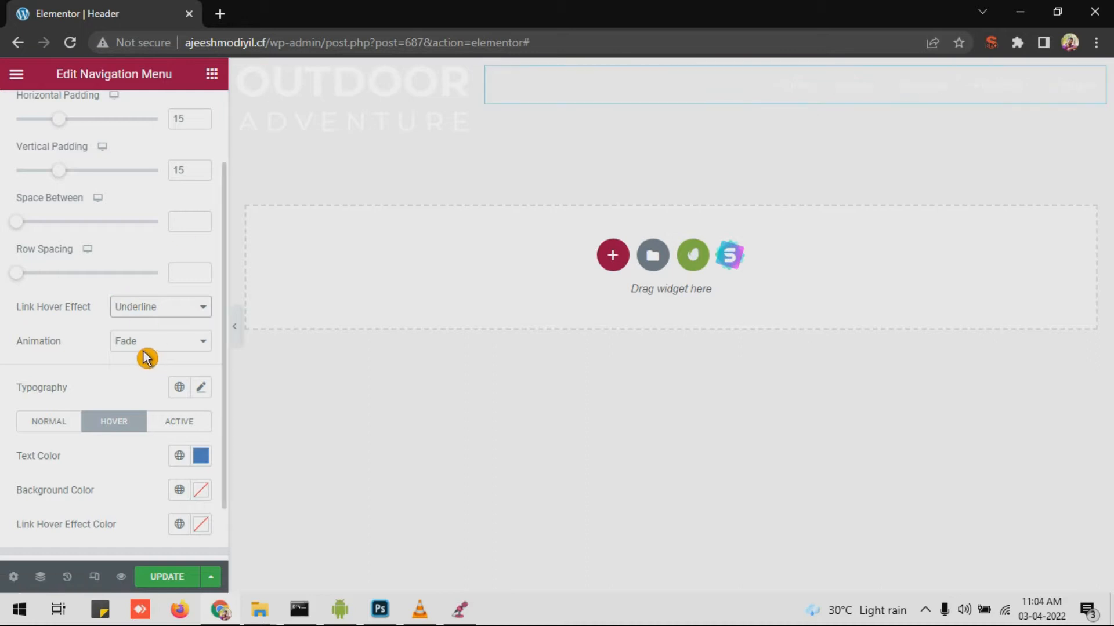
scroll(145, 357, "down", 1)
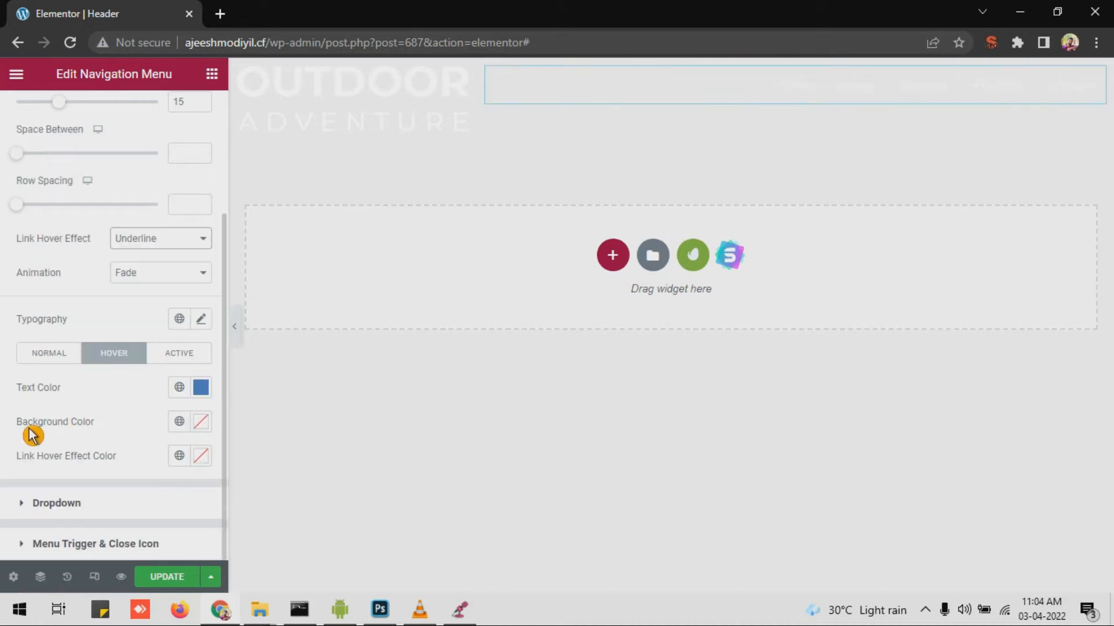
left_click(204, 460)
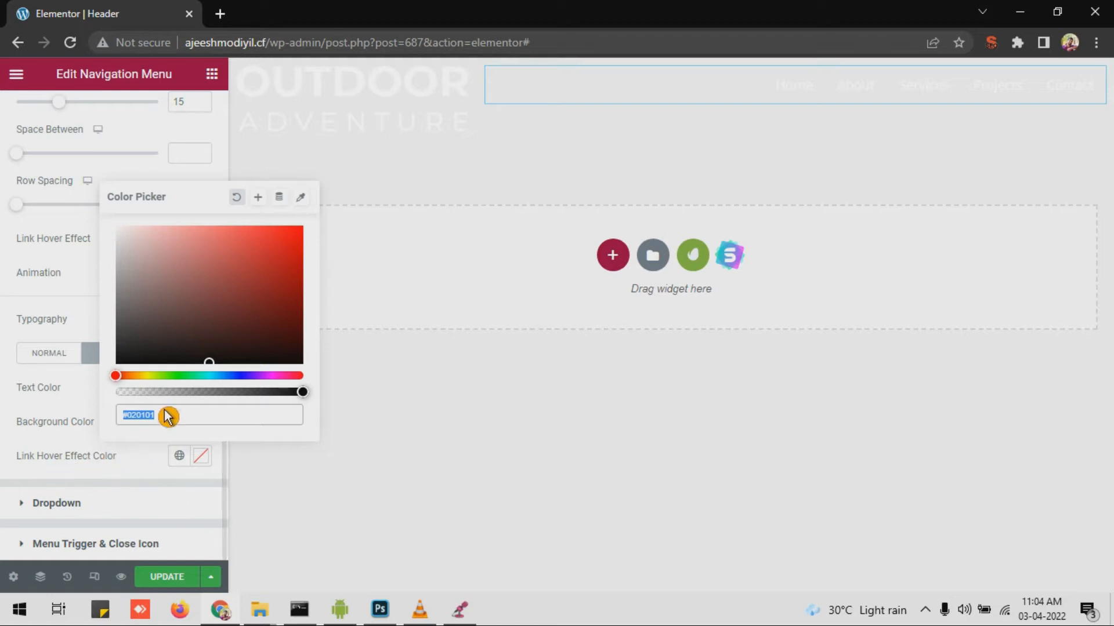
left_click(226, 377)
left_click(239, 321)
left_click(130, 432)
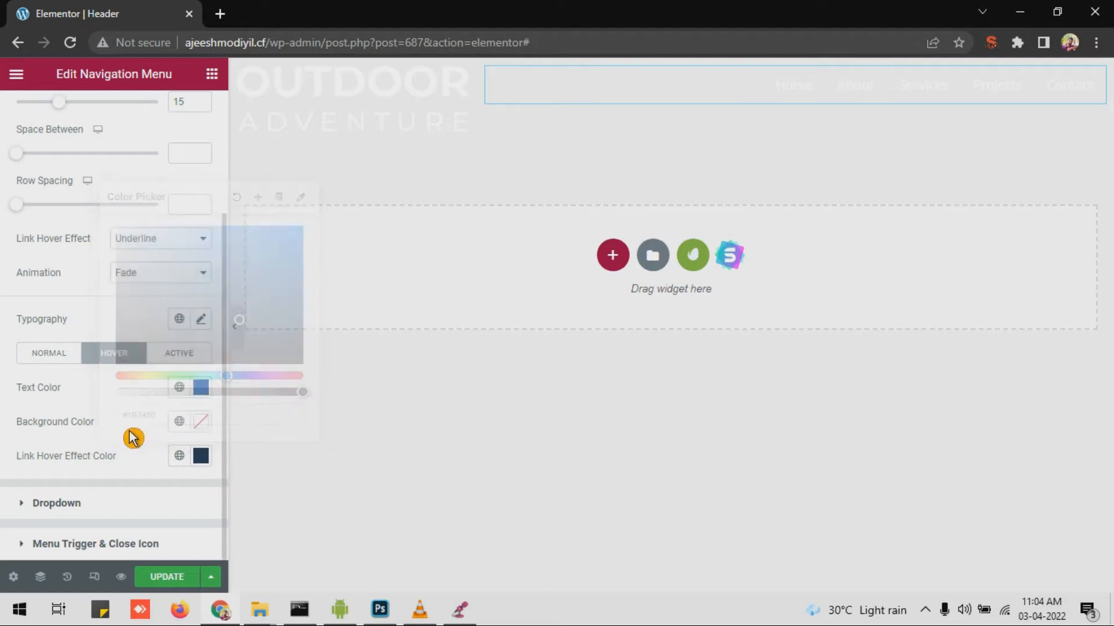
Step: Copy the hover text's blue hex into Link Hover Effect Color so the underline matches
left_click(200, 388)
key("ctrl+c")
right_click(185, 344)
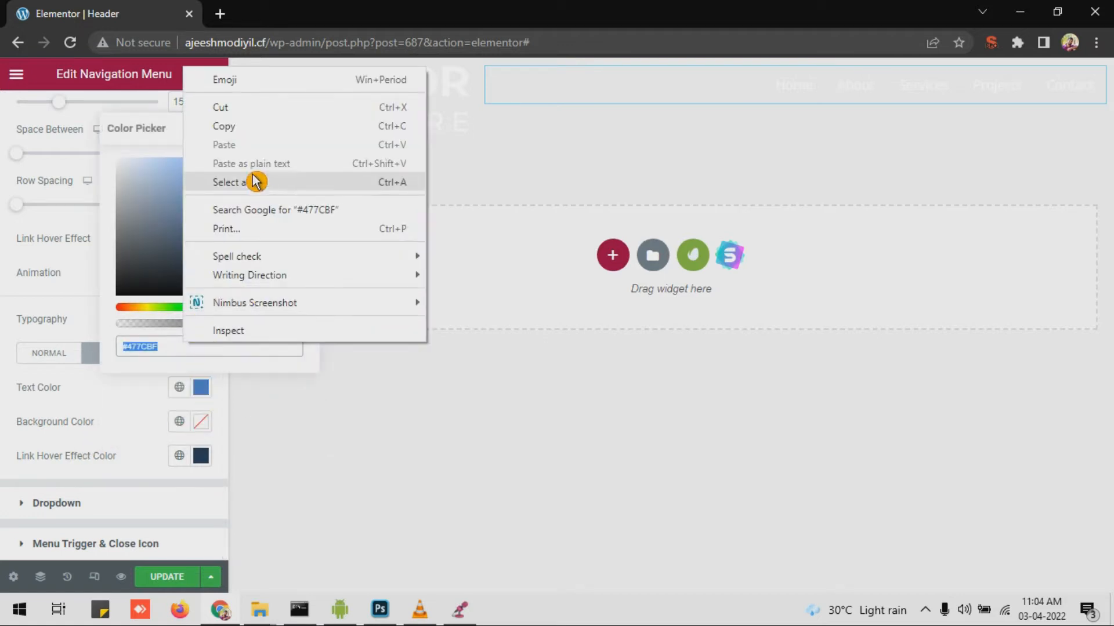
left_click(246, 126)
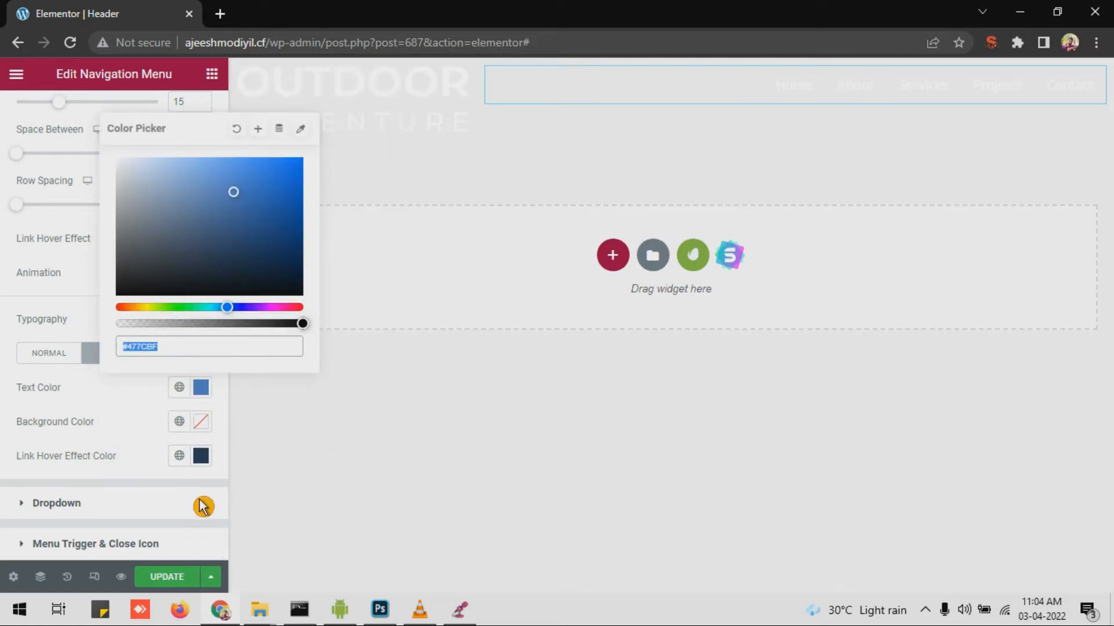
left_click(201, 455)
right_click(172, 414)
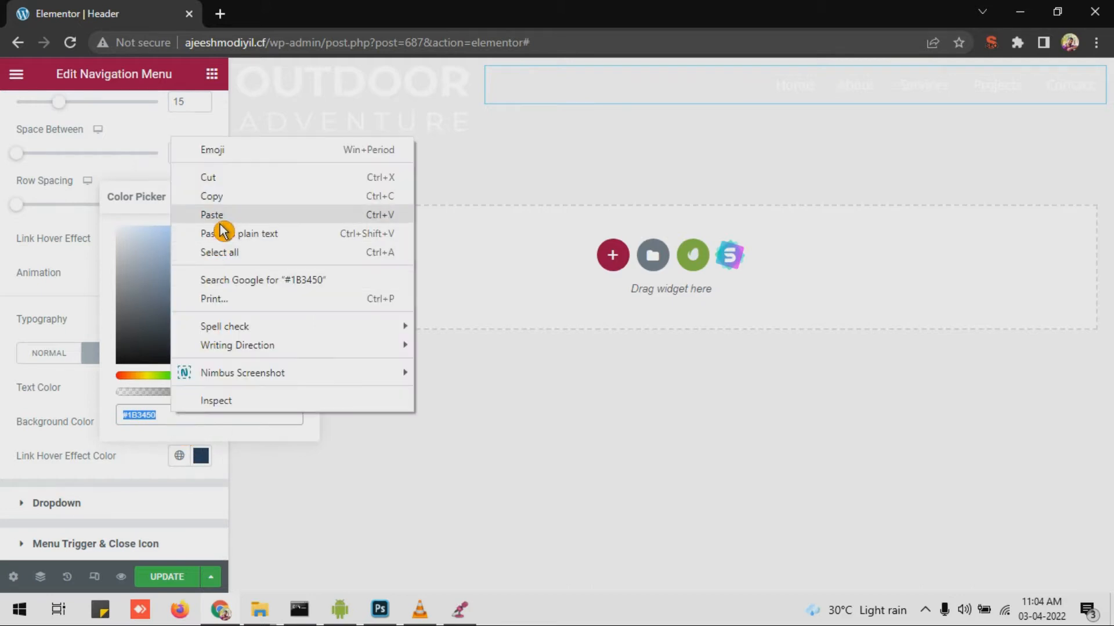
left_click(222, 226)
left_click(152, 479)
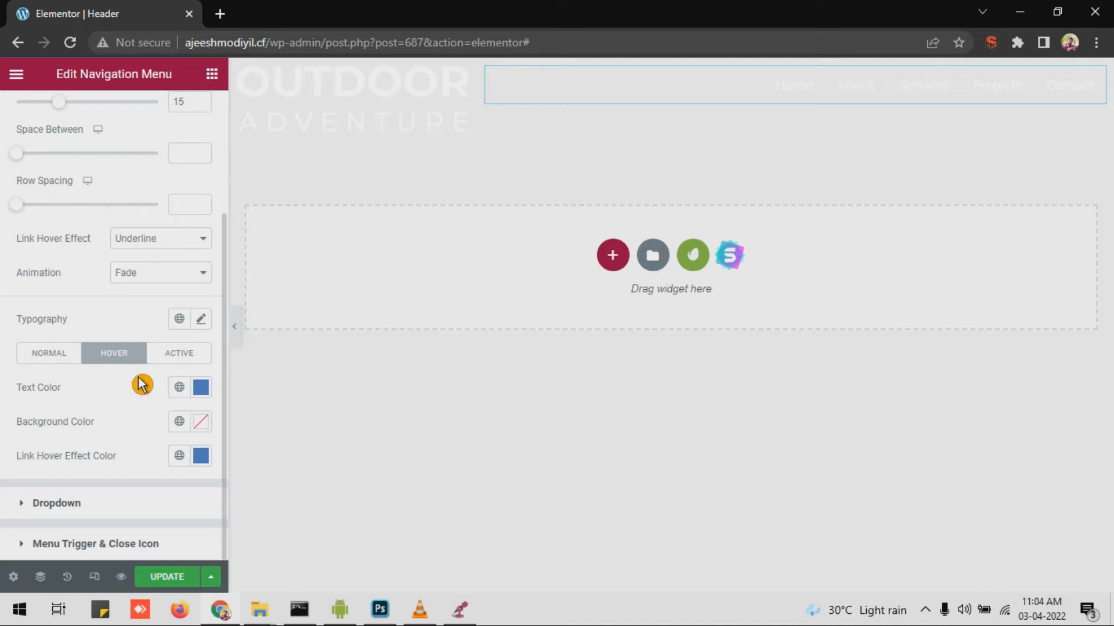
Step: Paste the same blue into the active-state text and underline colours
left_click(176, 355)
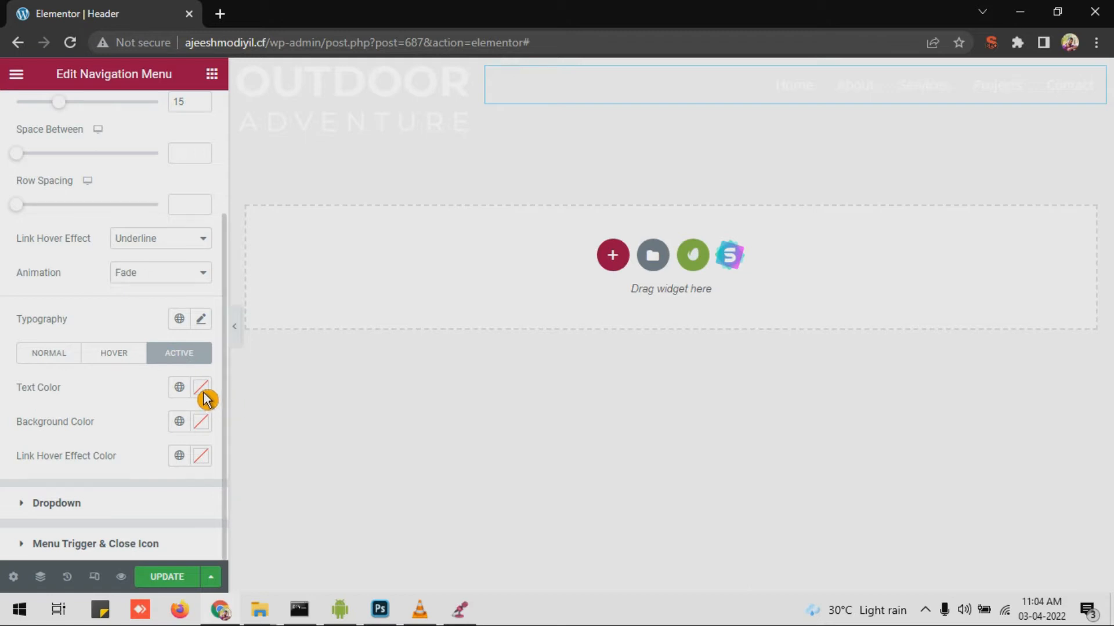
left_click(201, 388)
right_click(174, 348)
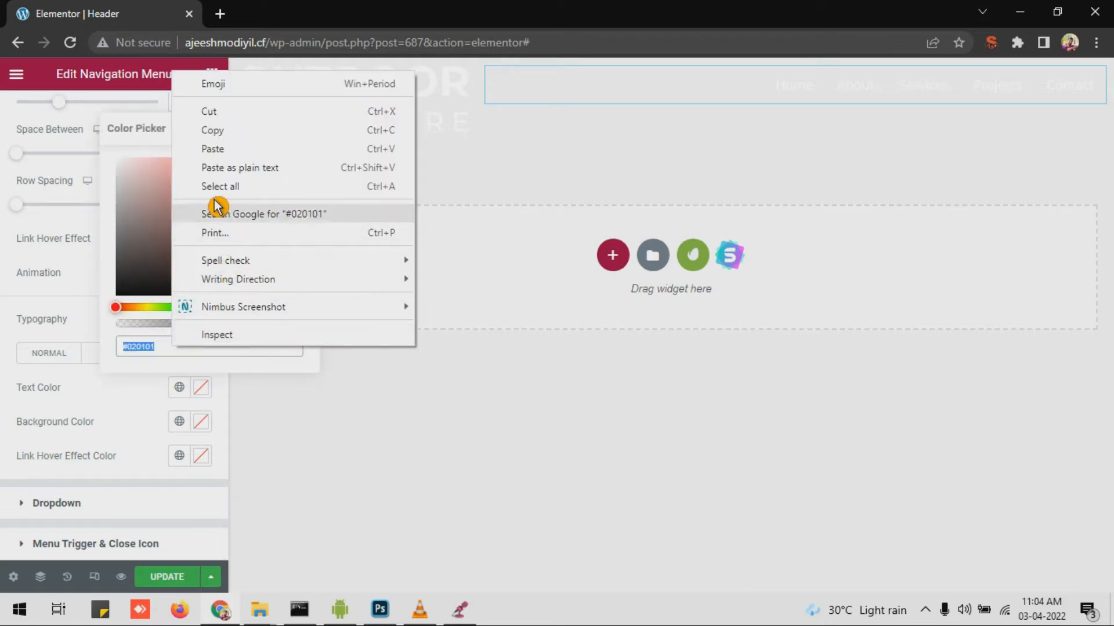
left_click(213, 150)
left_click(203, 456)
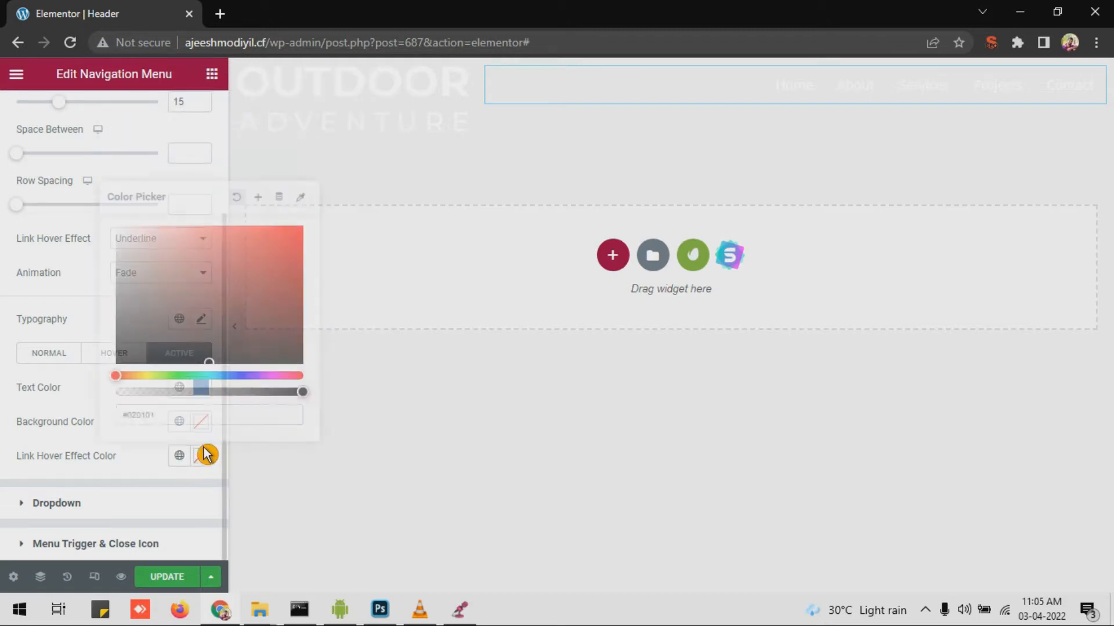
right_click(170, 429)
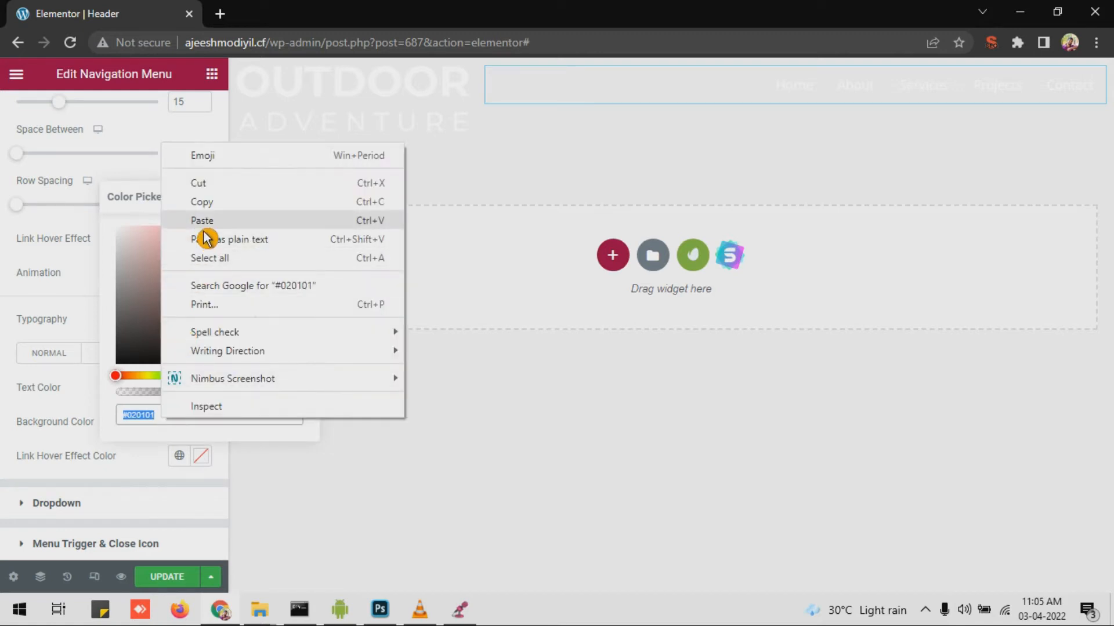
left_click(272, 219)
left_click(162, 469)
Step: Set the menu Animation to Slide and raise the items' vertical padding to 16
left_click(52, 353)
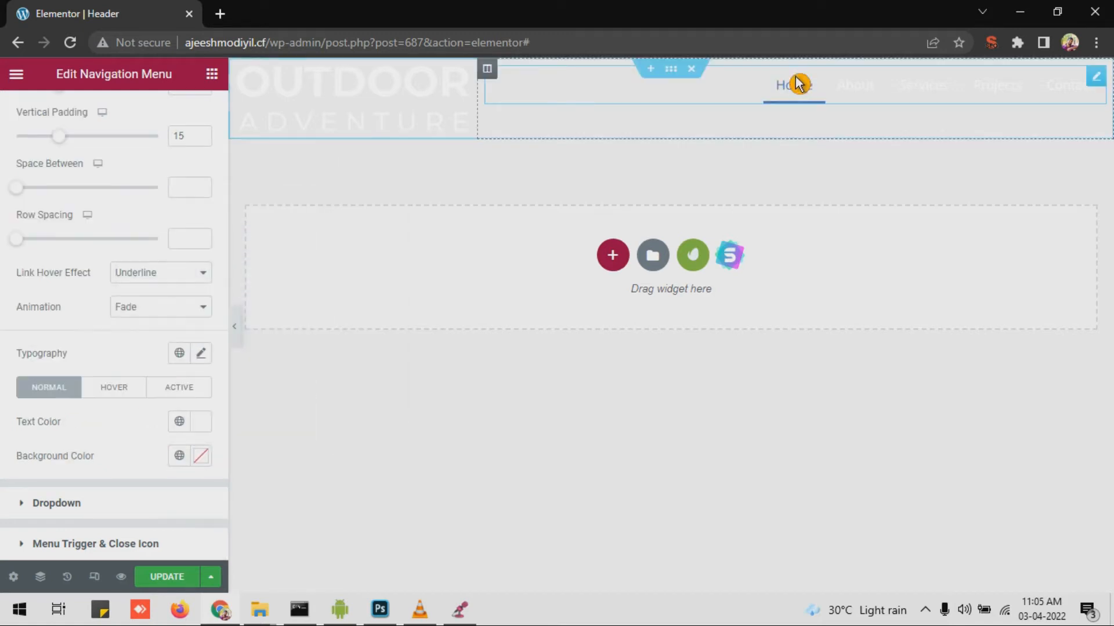
left_click(154, 308)
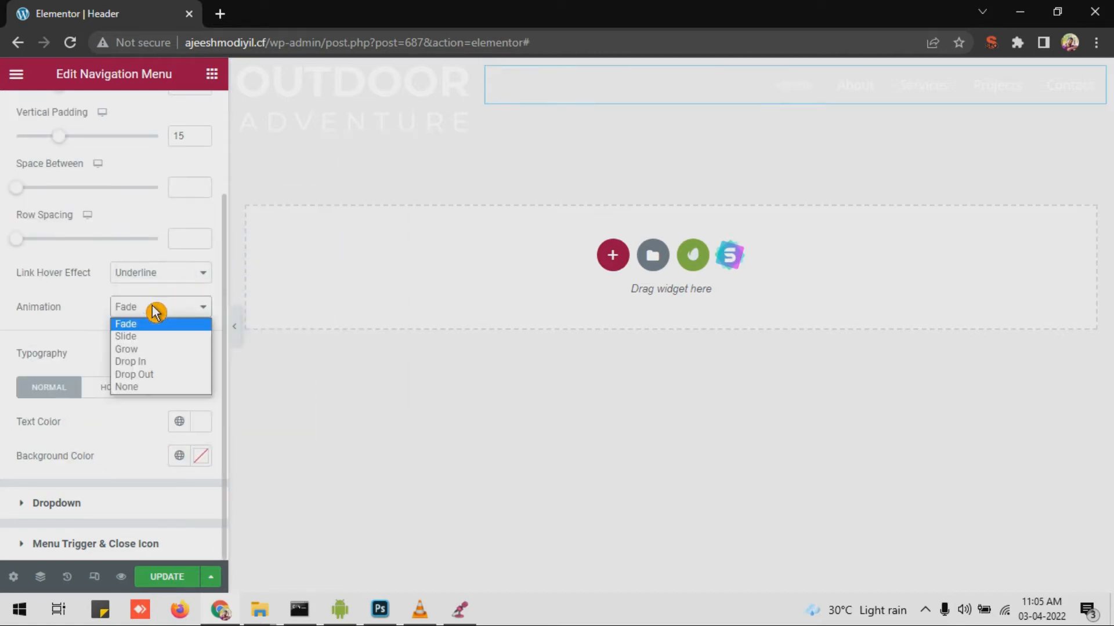
left_click(154, 343)
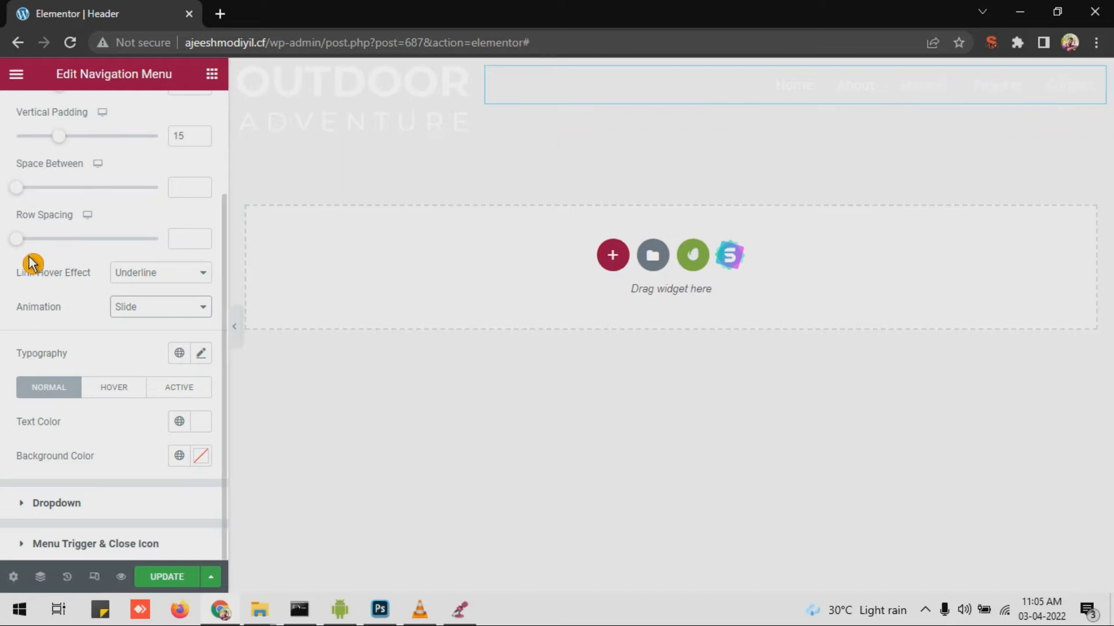
scroll(31, 264, "up", 2)
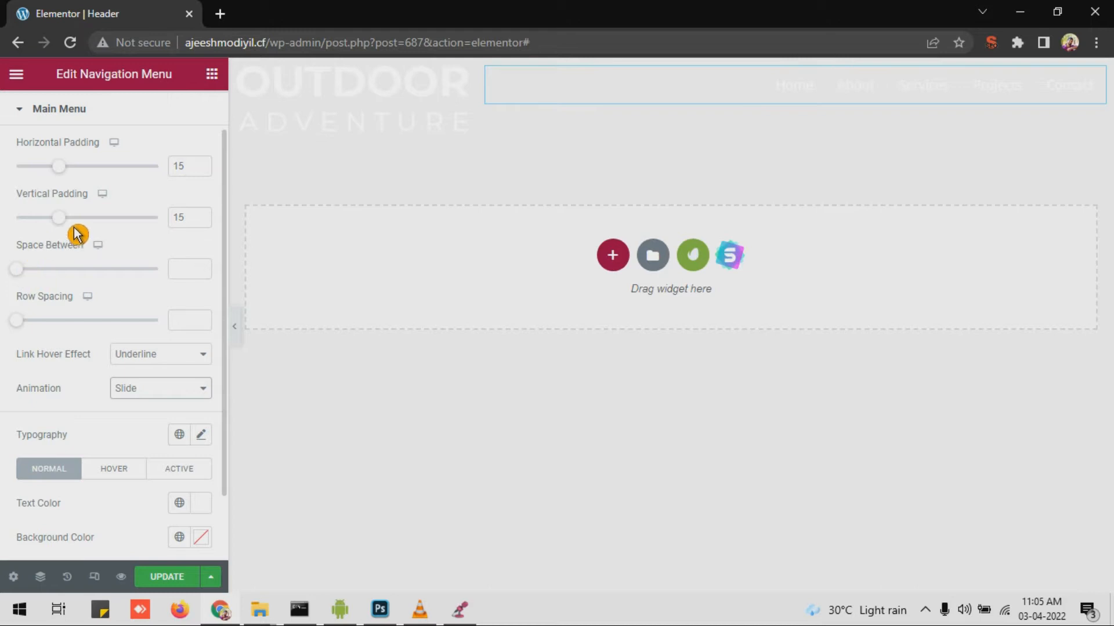
left_click_drag(72, 222, 77, 221)
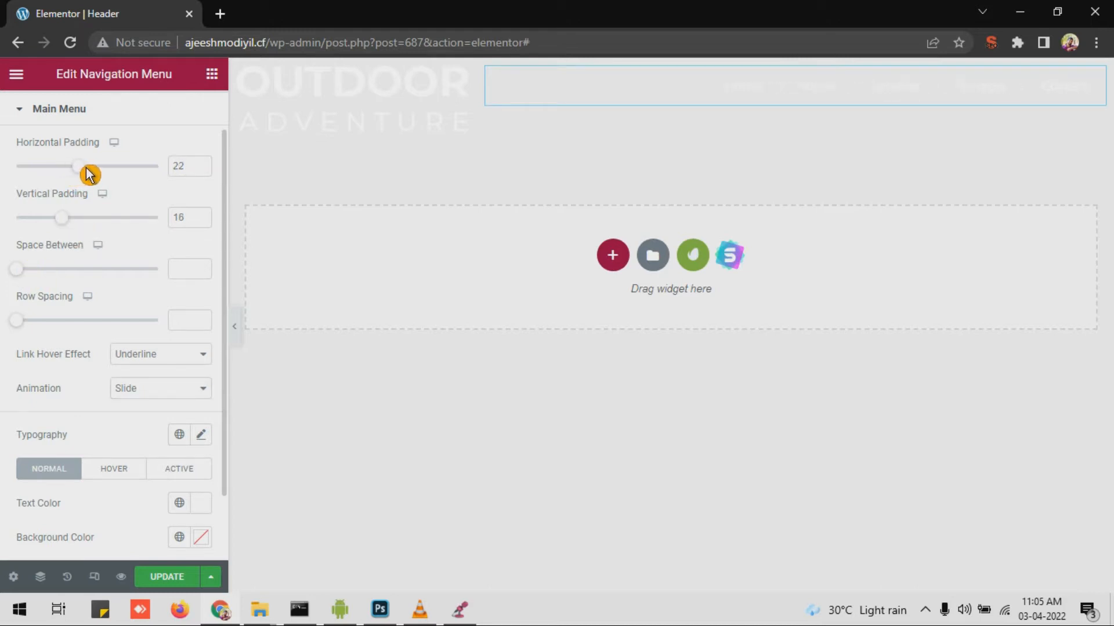
left_click(394, 119)
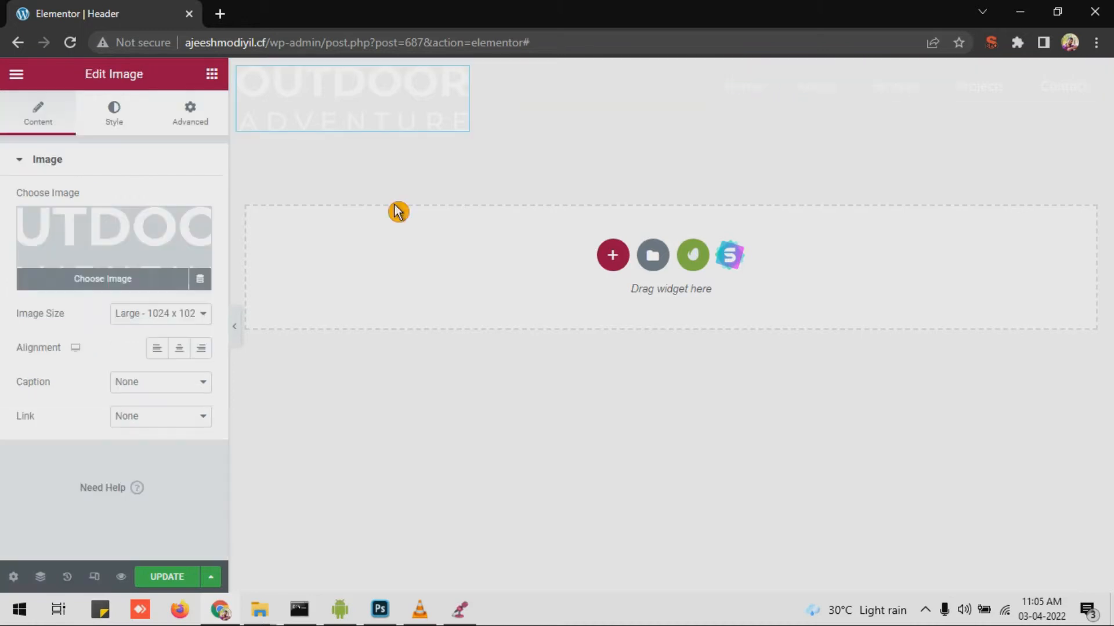
Step: Set the logo Width to about 72% and the header section's classic background to light grey
left_click(113, 122)
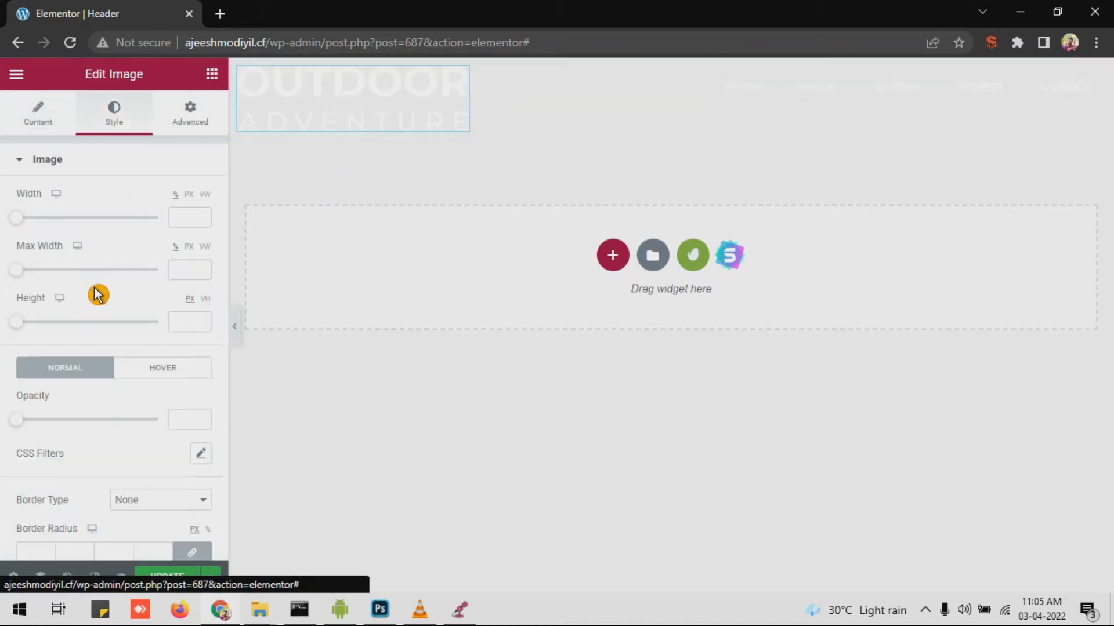
left_click_drag(36, 226, 132, 241)
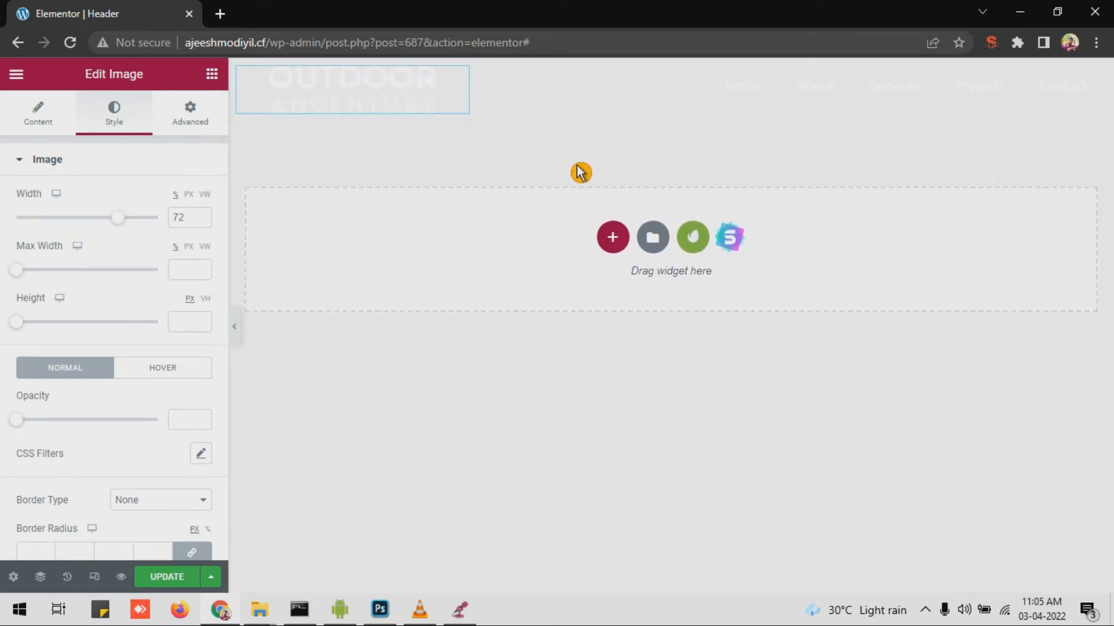
left_click(671, 71)
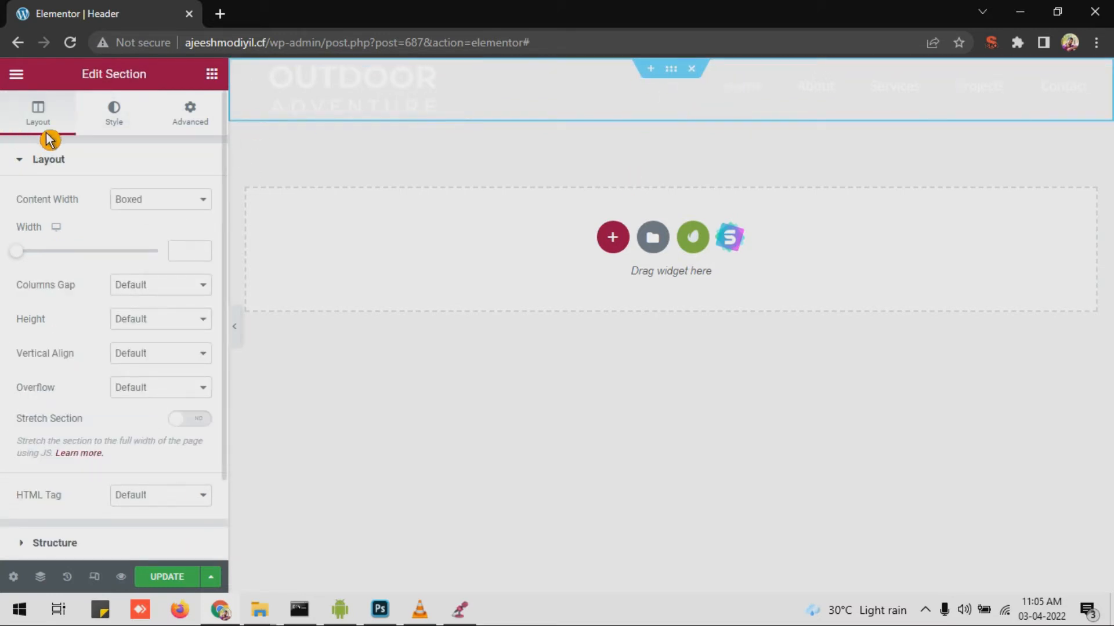
left_click(121, 132)
left_click(136, 234)
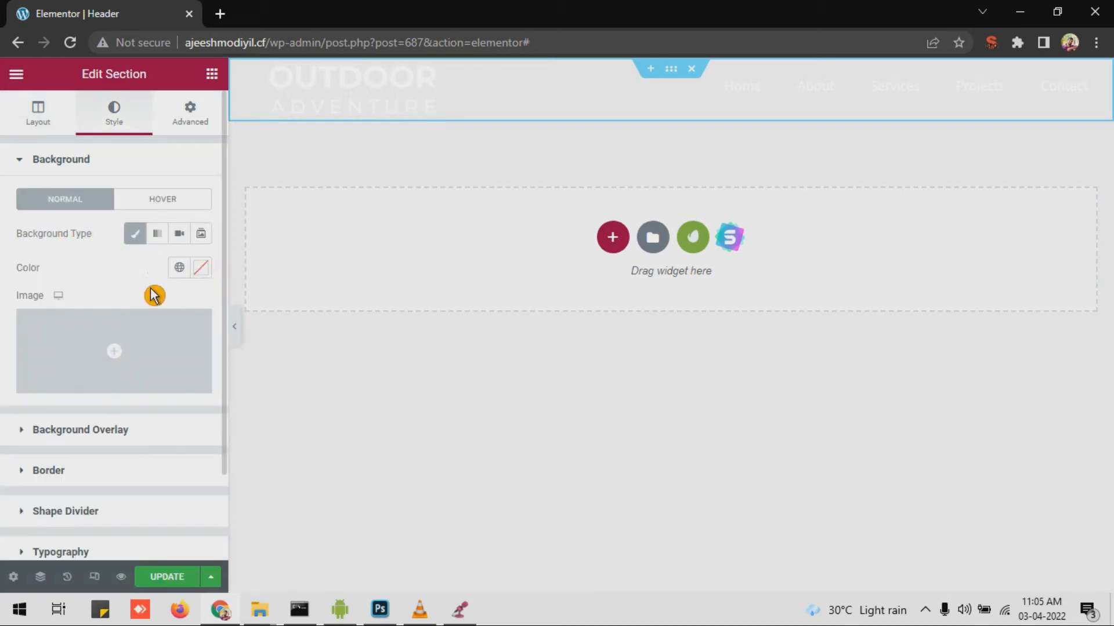
left_click(202, 268)
left_click_drag(212, 368, 110, 420)
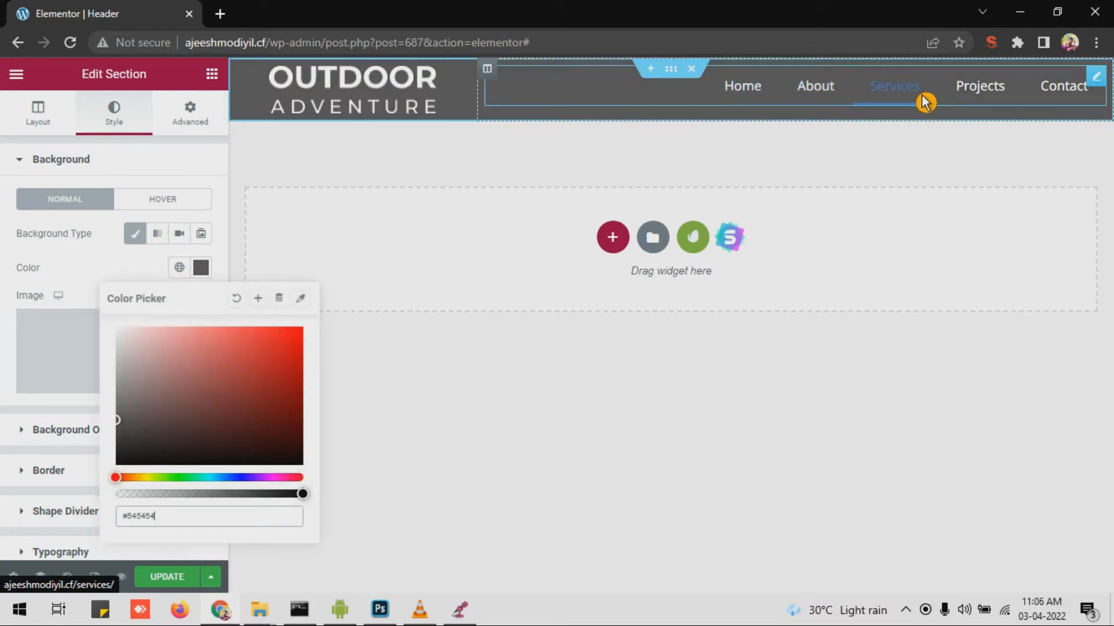
key("Escape")
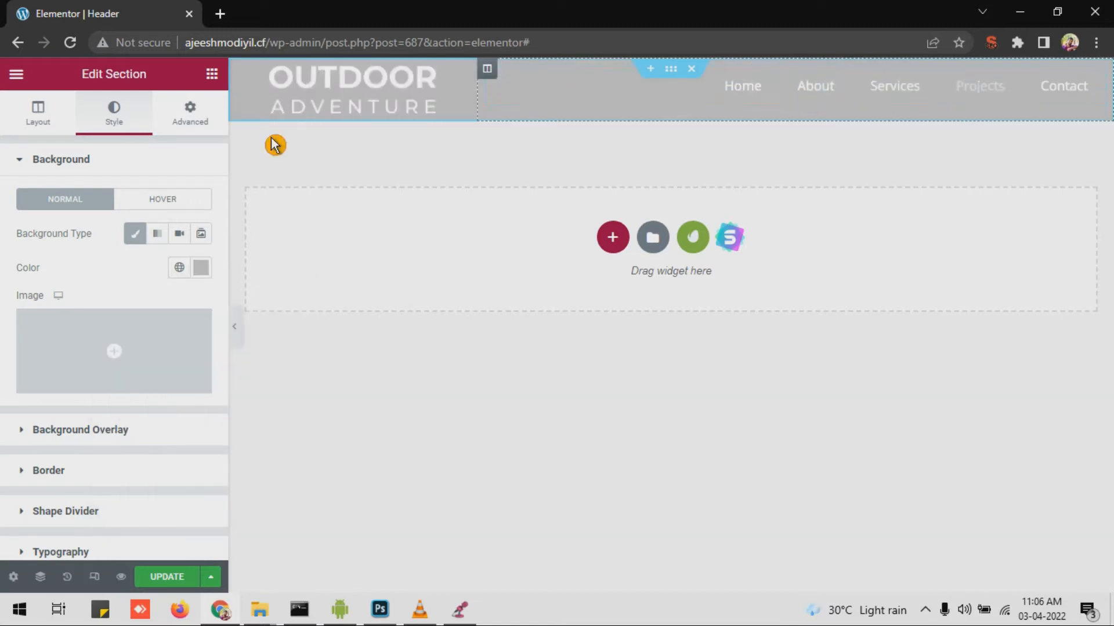
Step: Select the navigation menu and switch on Elementor's responsive device previews
scroll(174, 119, "down", 2)
left_click(1050, 99)
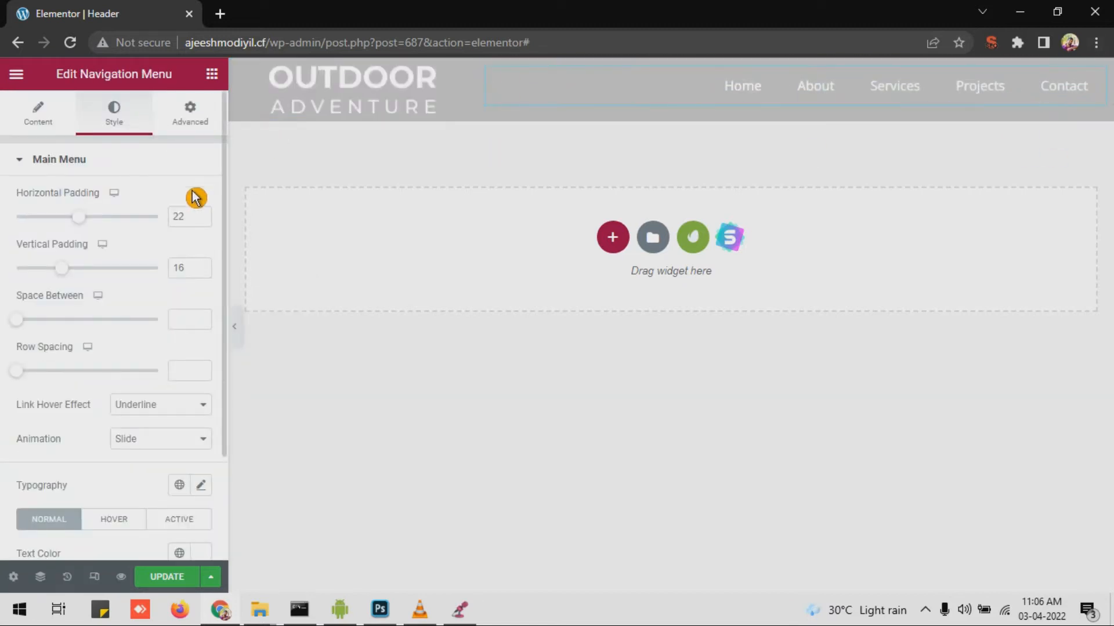
scroll(162, 250, "down", 2)
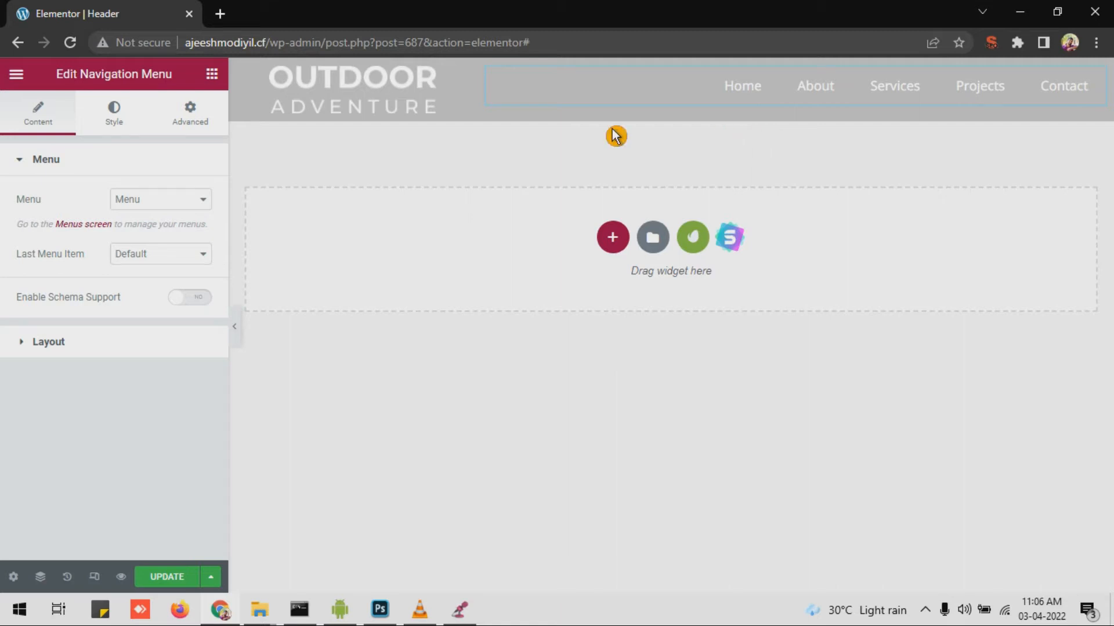
left_click(96, 587)
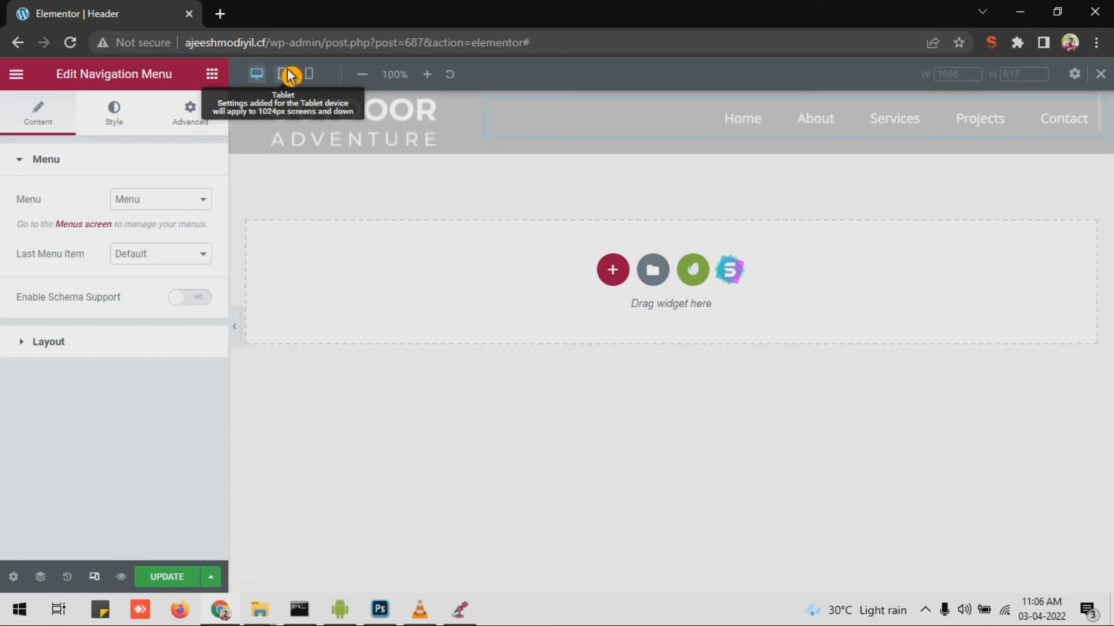
Step: At tablet width, set the menu Breakpoint to Mobile (768px >) and Horizontal Padding to 16
left_click(283, 74)
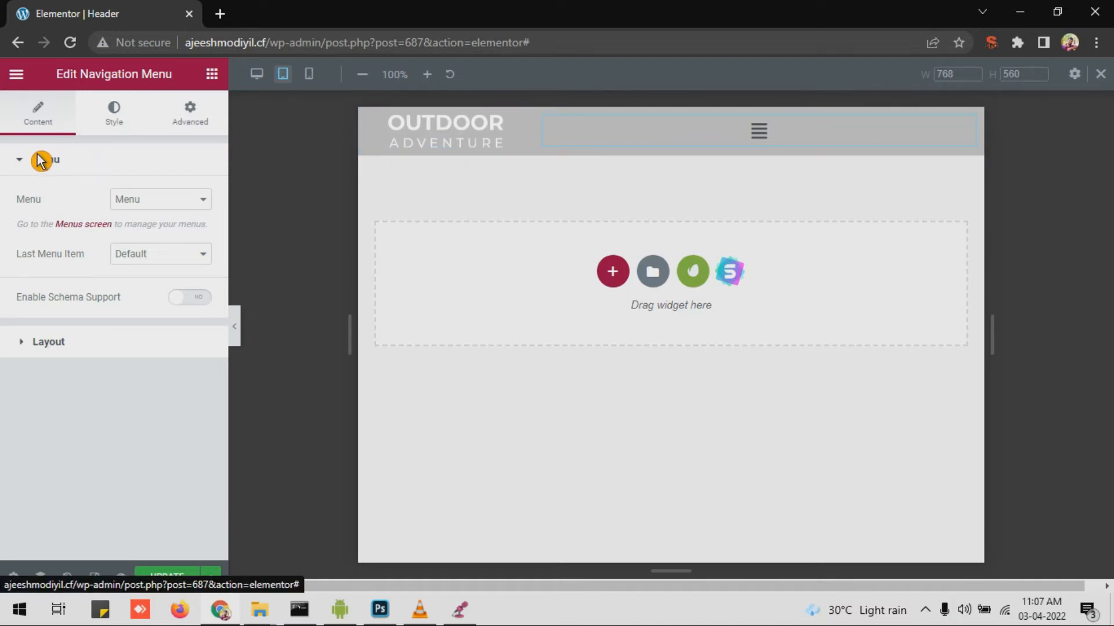
left_click(47, 344)
scroll(54, 354, "down", 5)
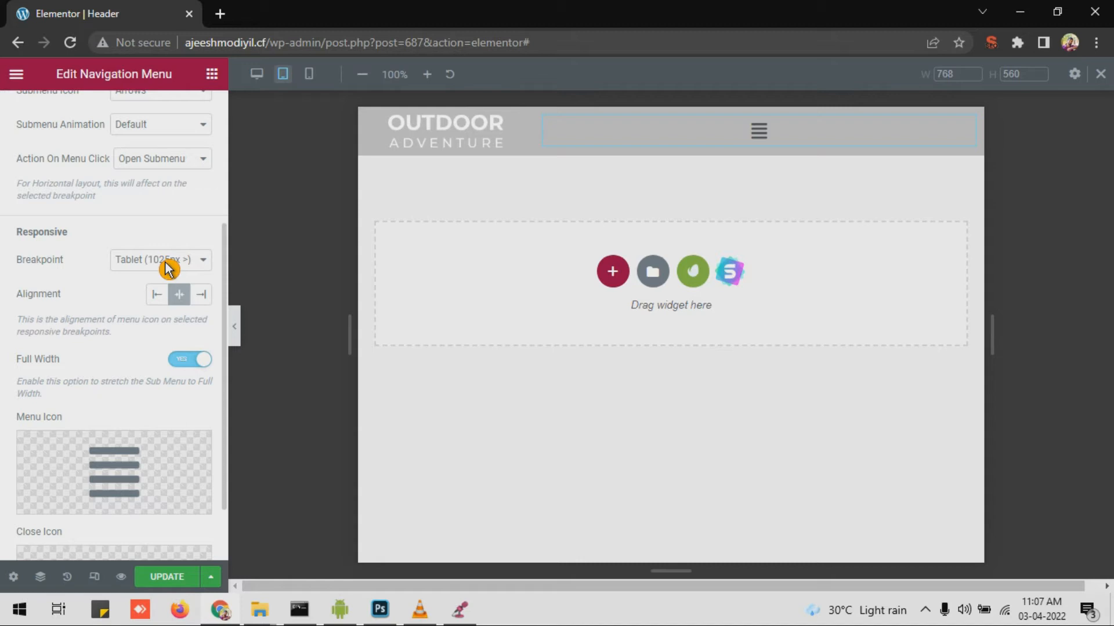
left_click(168, 268)
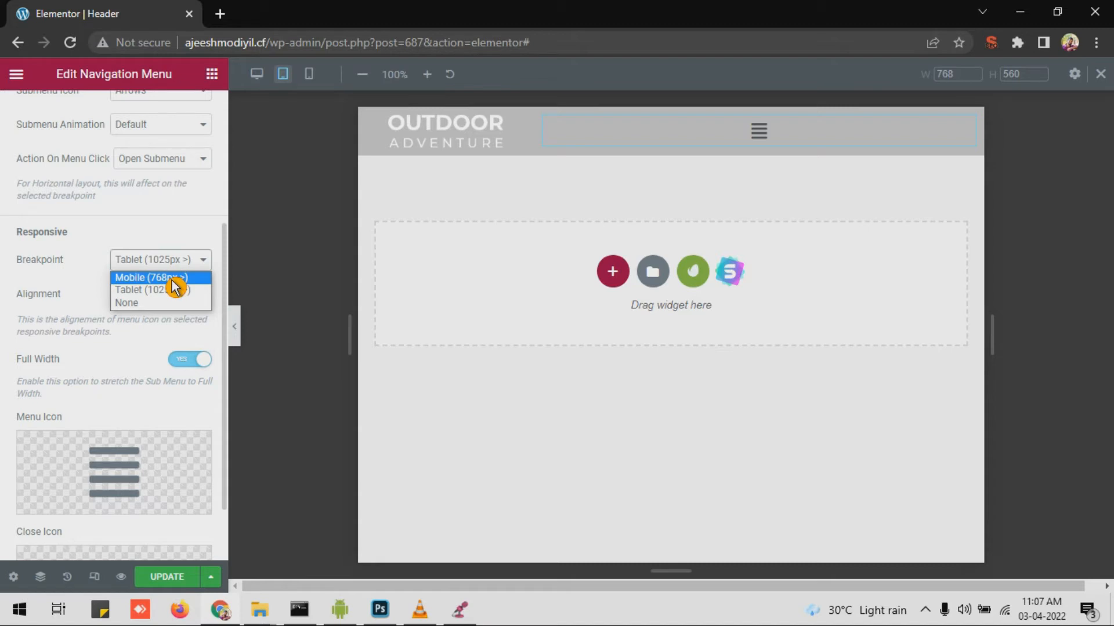
left_click(172, 280)
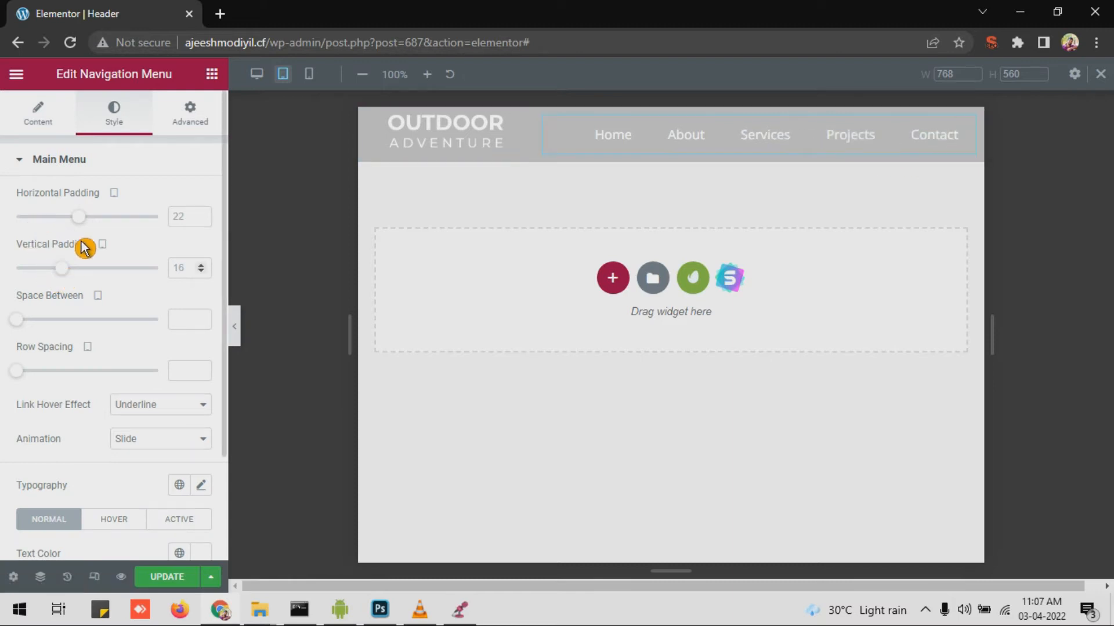
left_click_drag(84, 225, 72, 221)
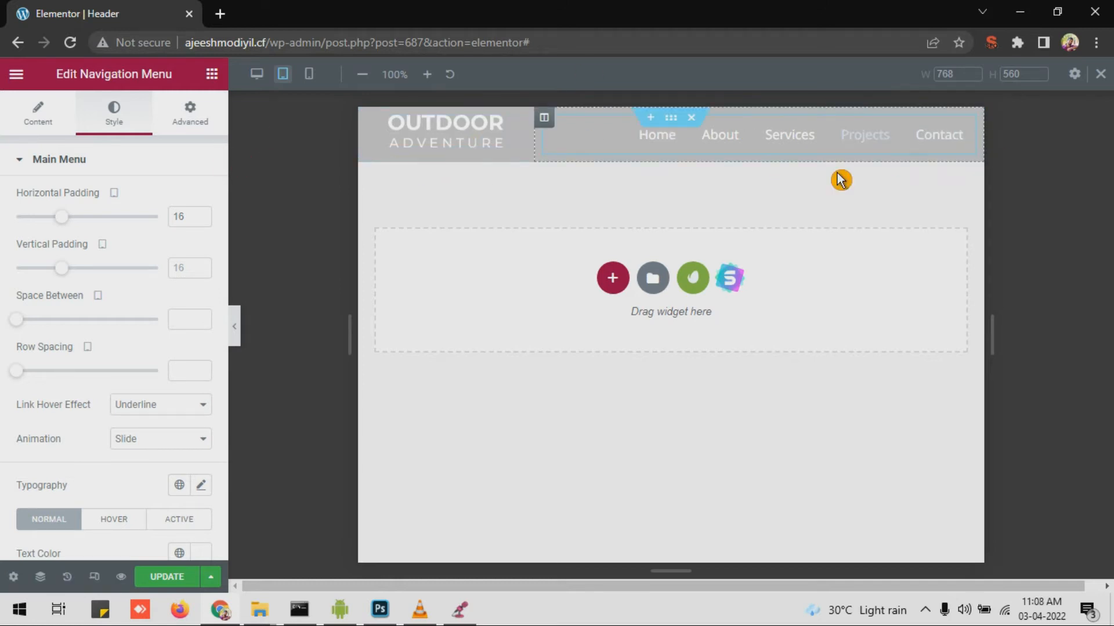
left_click(318, 77)
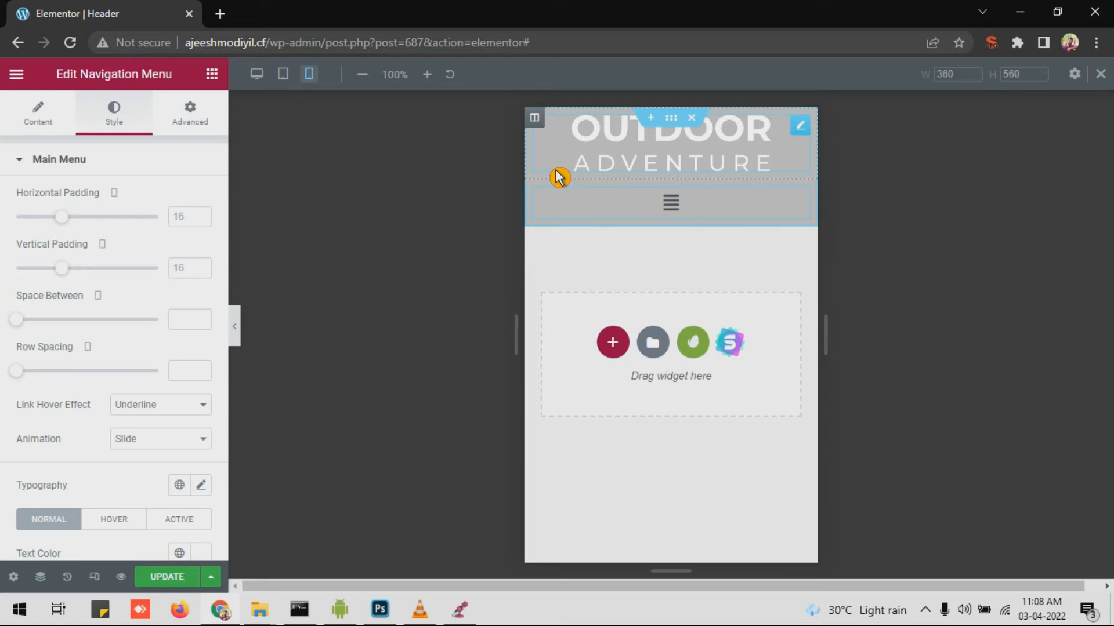
Step: In the mobile preview, select the column holding the OUTDOOR ADVENTURE logo
left_click(534, 119)
Step: Make the logo column 75% wide and the menu column 25% on mobile
left_click(186, 200)
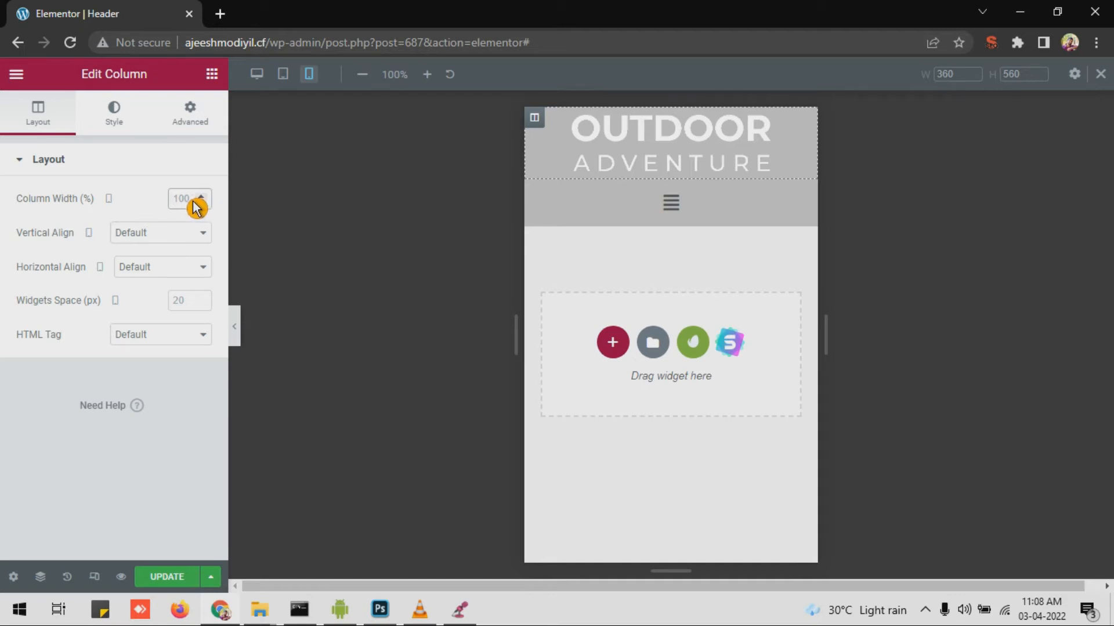
type("2")
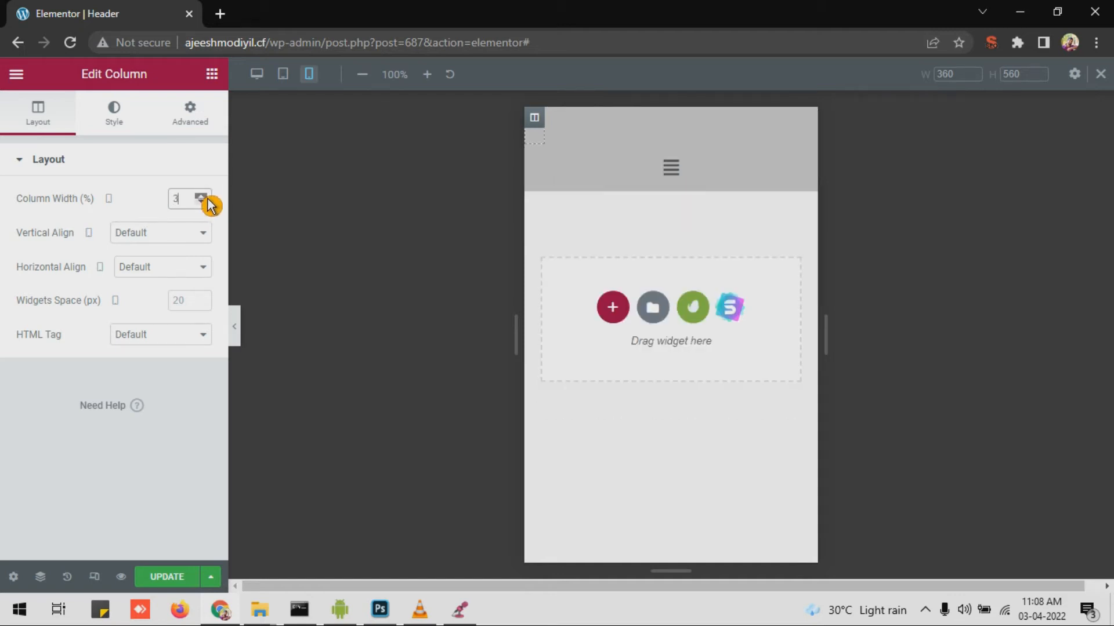
left_click_drag(208, 199, 207, 199)
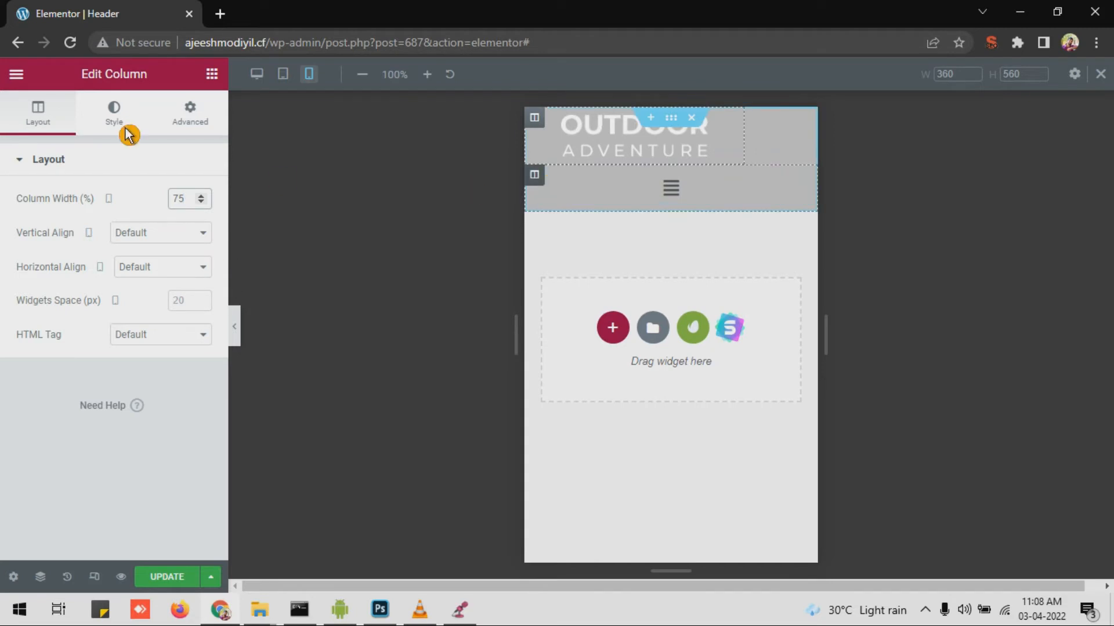
type("2")
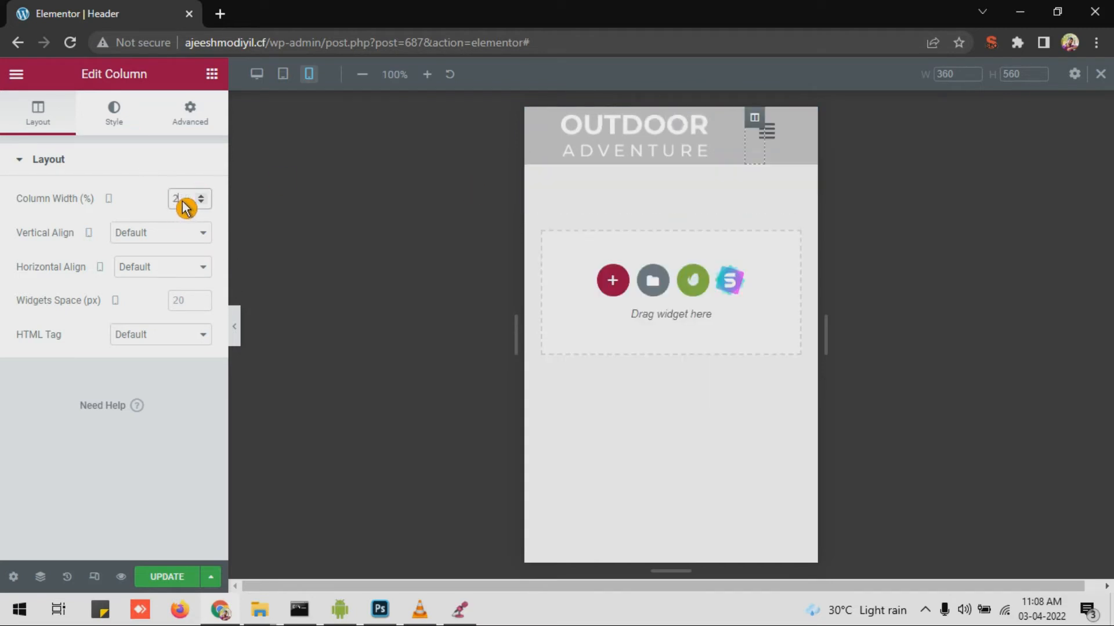
type("5")
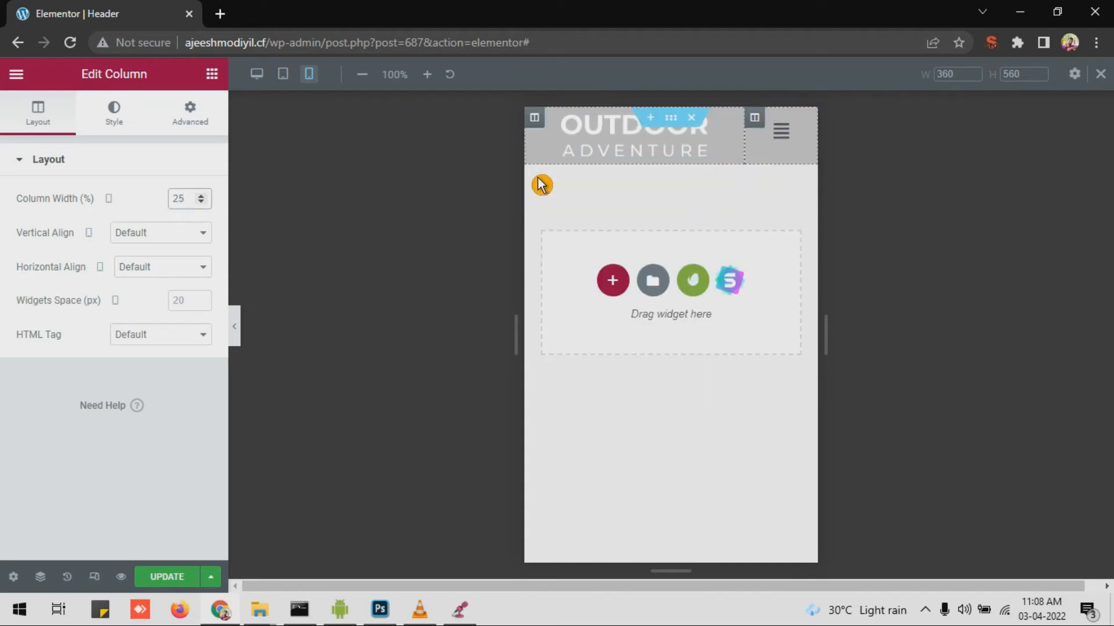
Step: Shrink the header logo for mobile and align it left
left_click(542, 123)
left_click(110, 134)
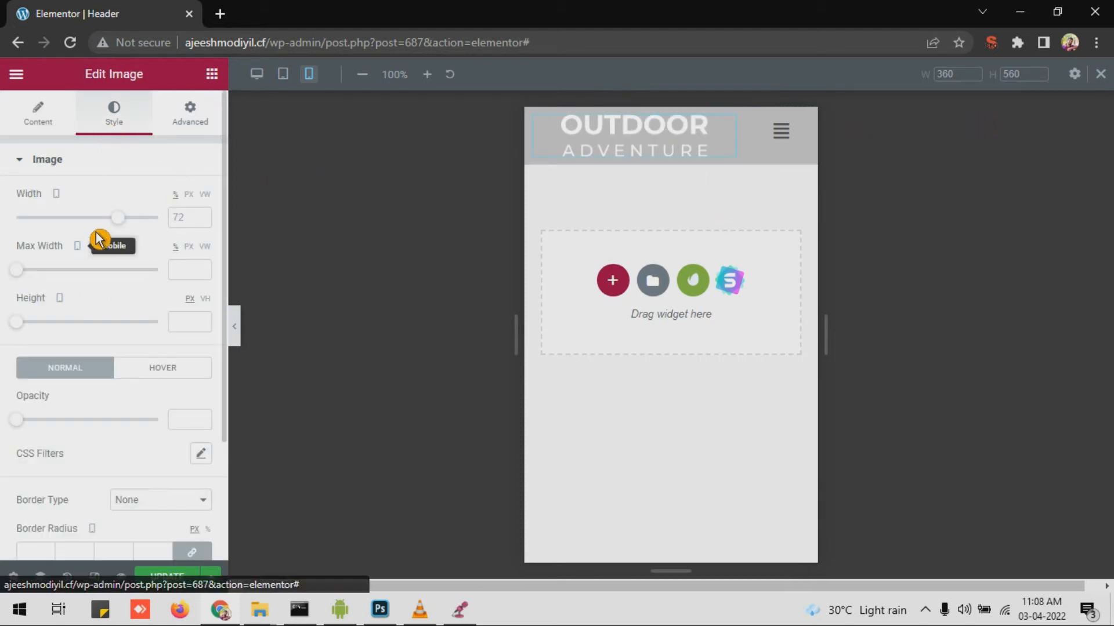
left_click_drag(118, 219, 105, 225)
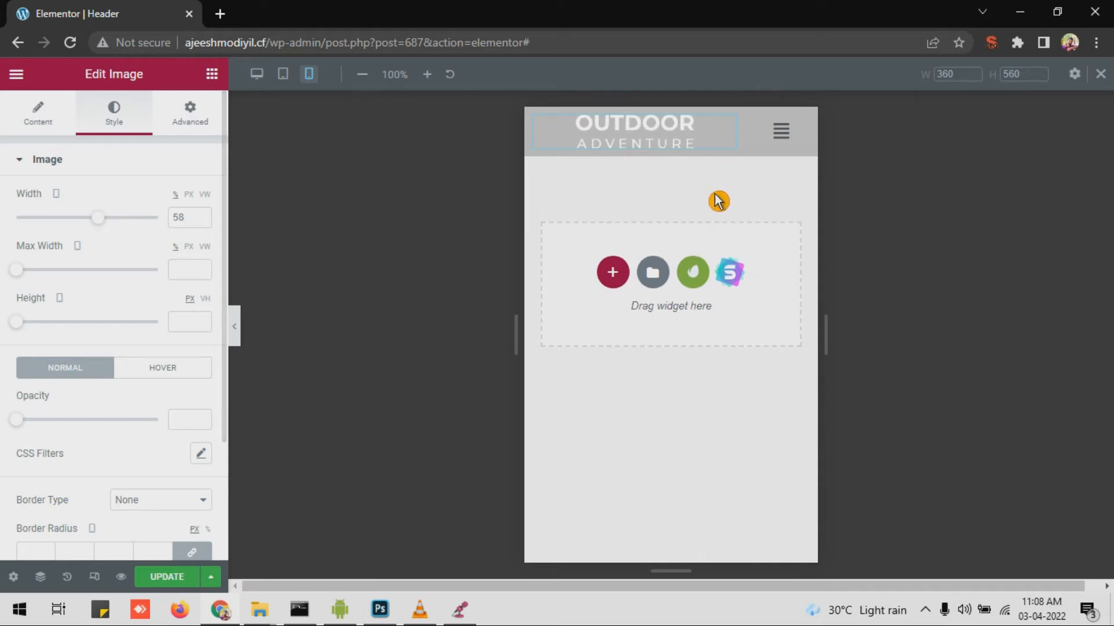
left_click(37, 116)
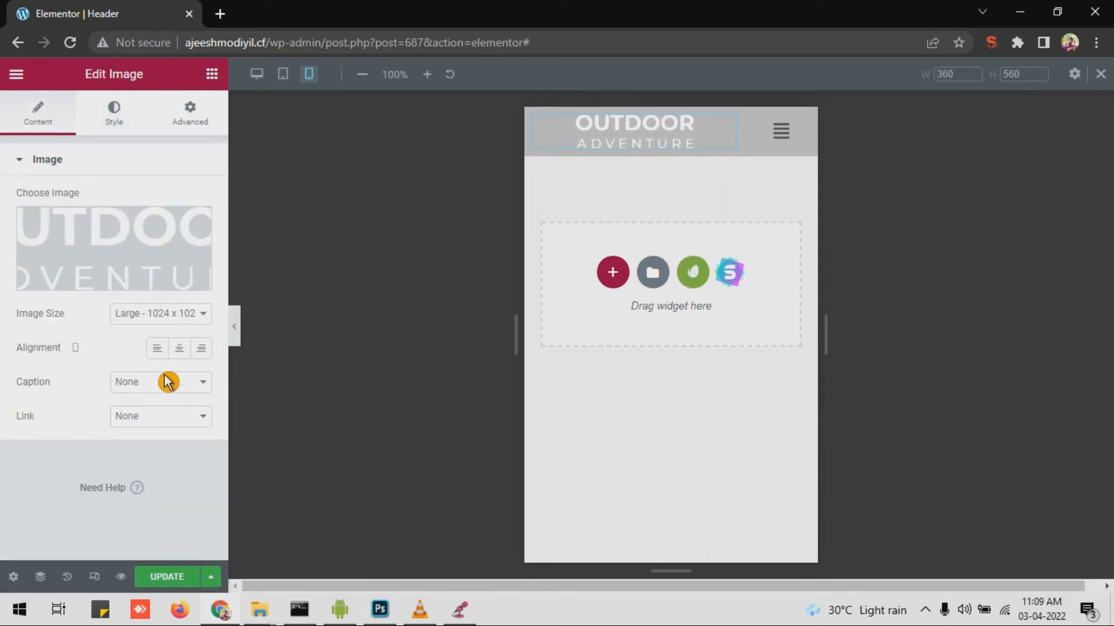
left_click(157, 350)
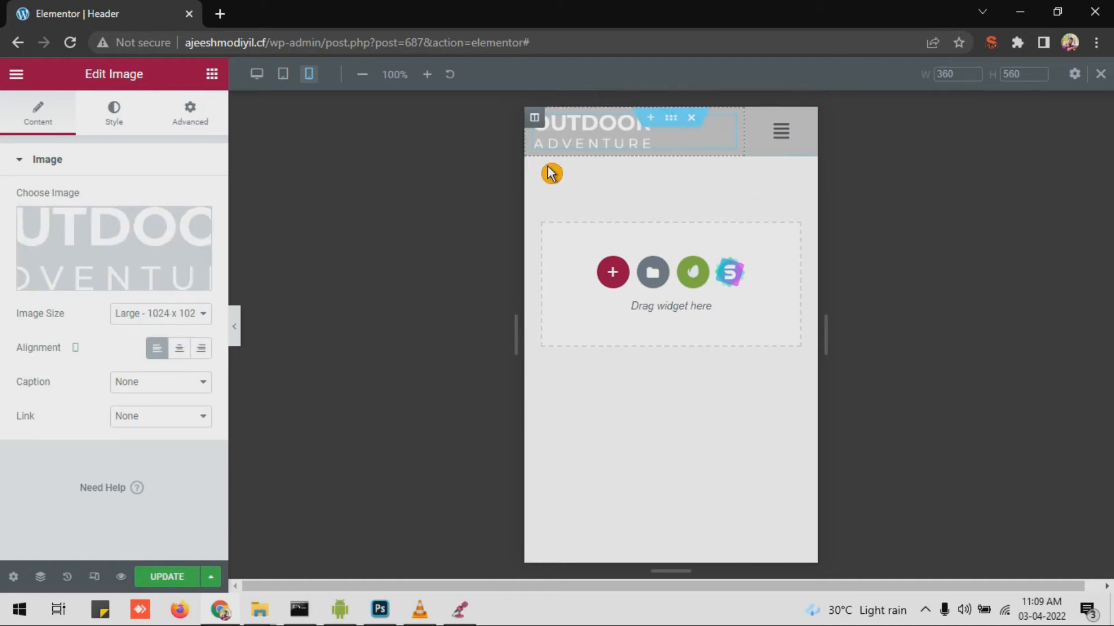
Step: Give the logo 20 px left padding, preview the header, and save it with Update
left_click(204, 127)
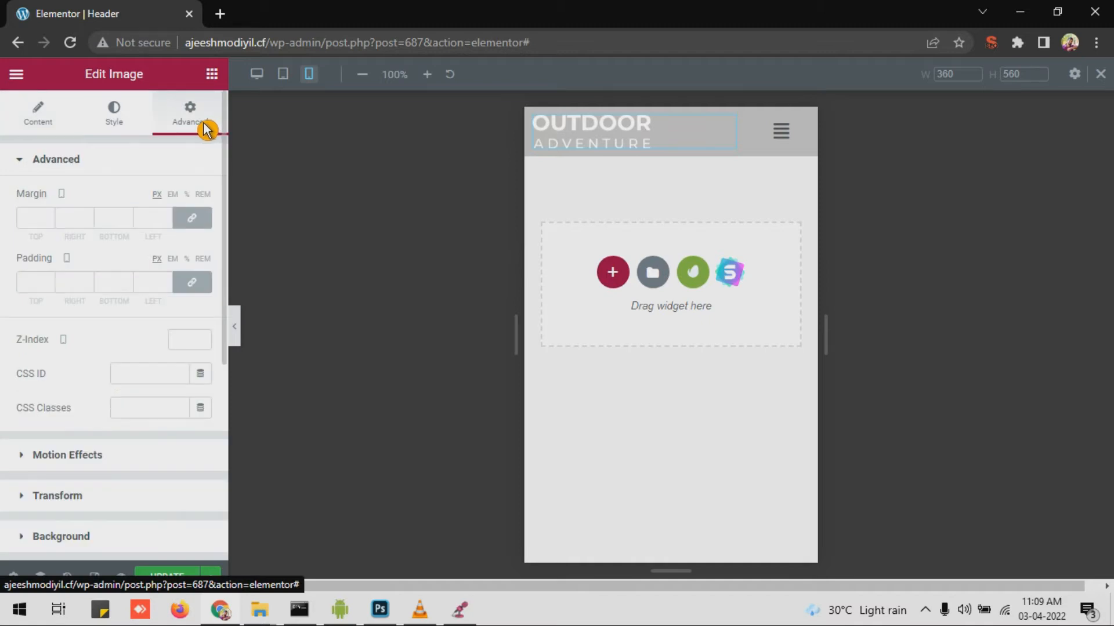
left_click(194, 289)
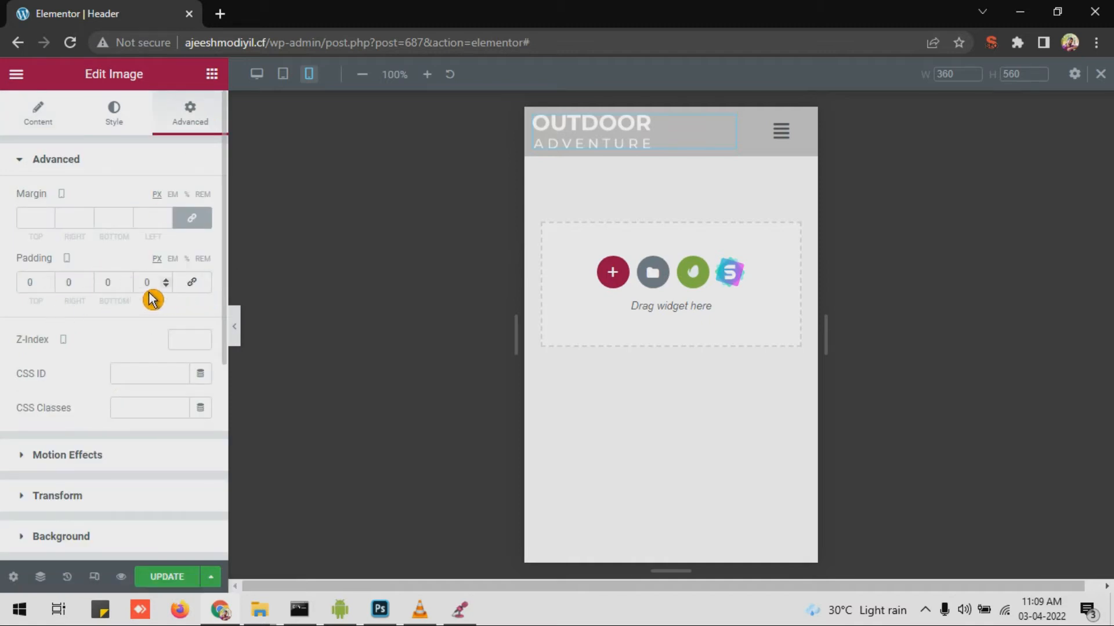
left_click(149, 287)
type("2")
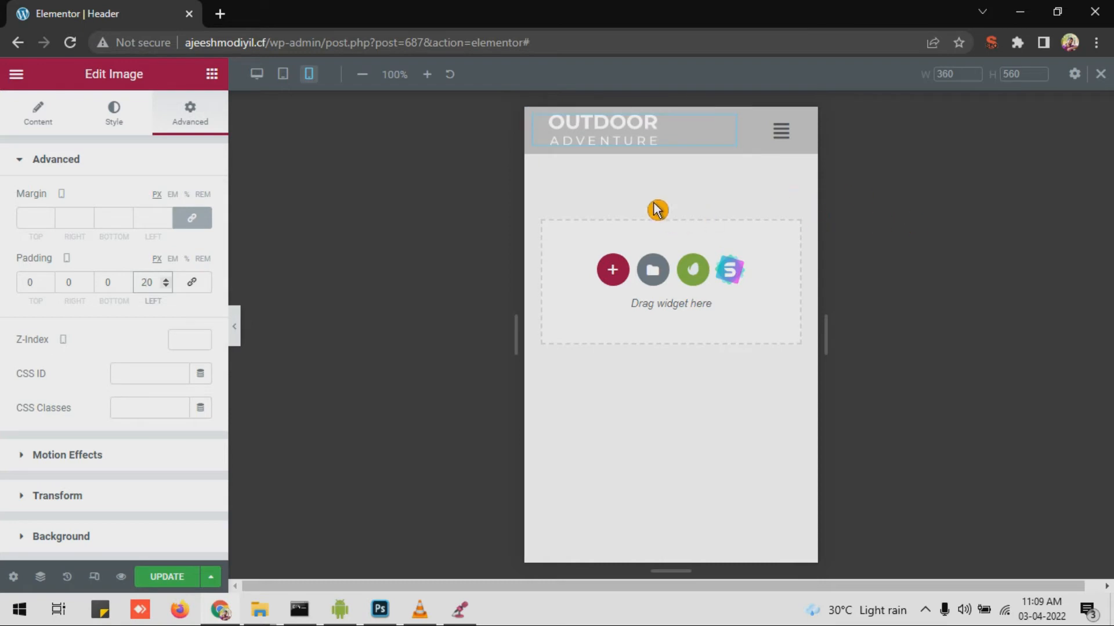
left_click(236, 327)
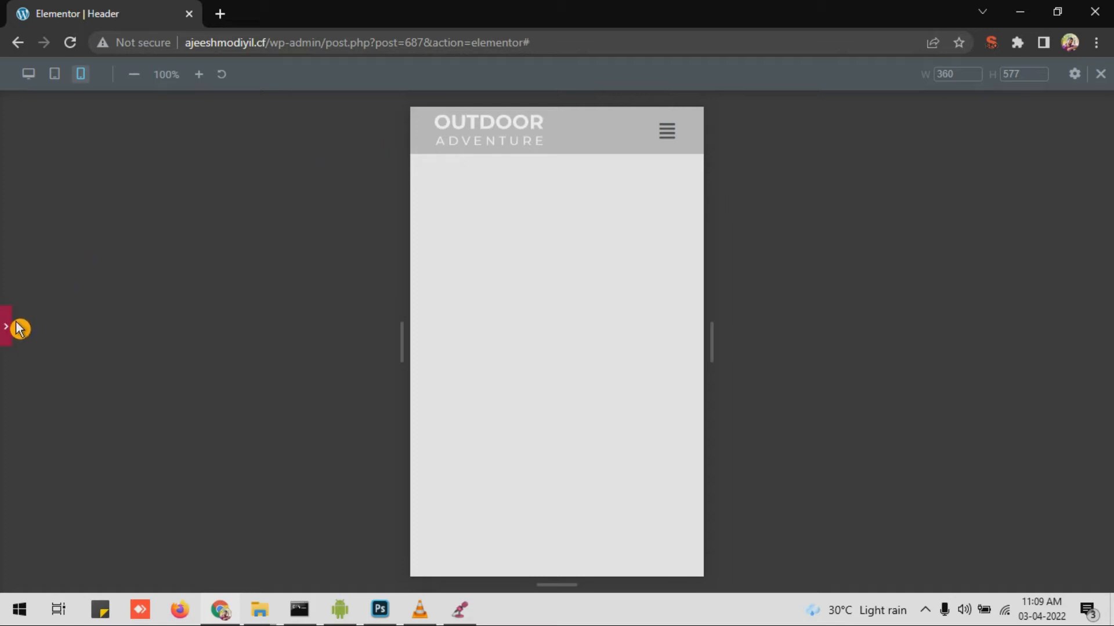
left_click(10, 342)
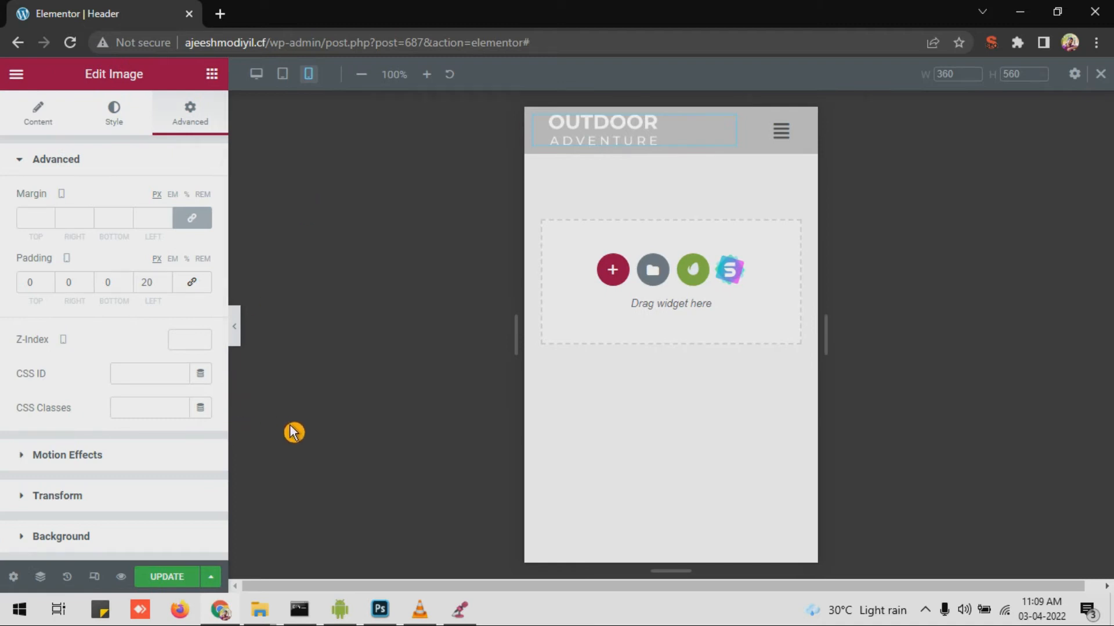
left_click(157, 579)
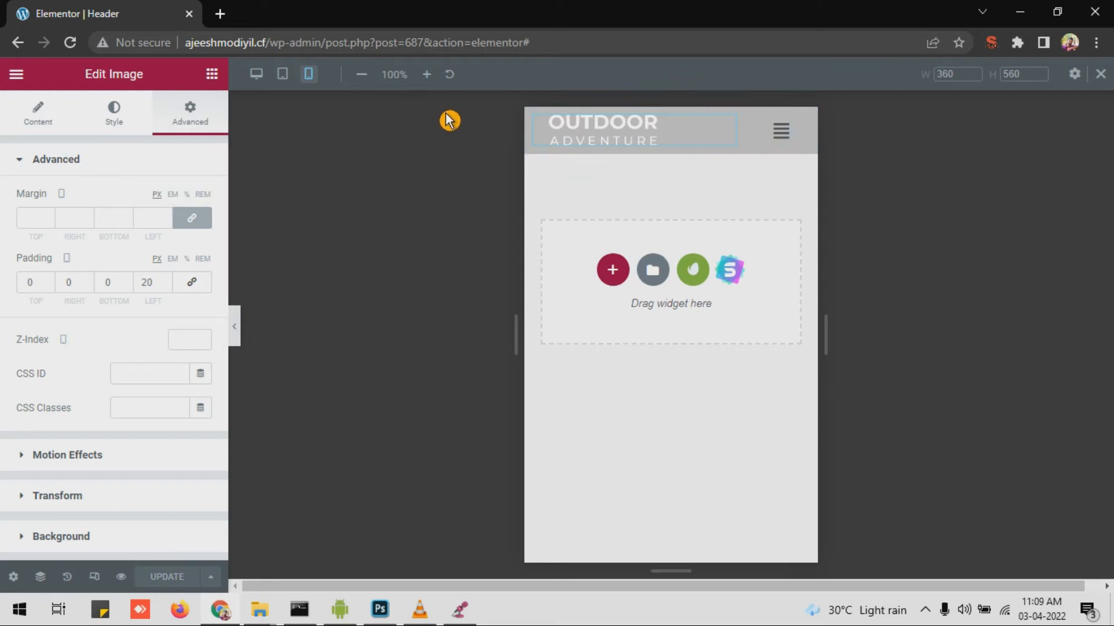
left_click(17, 75)
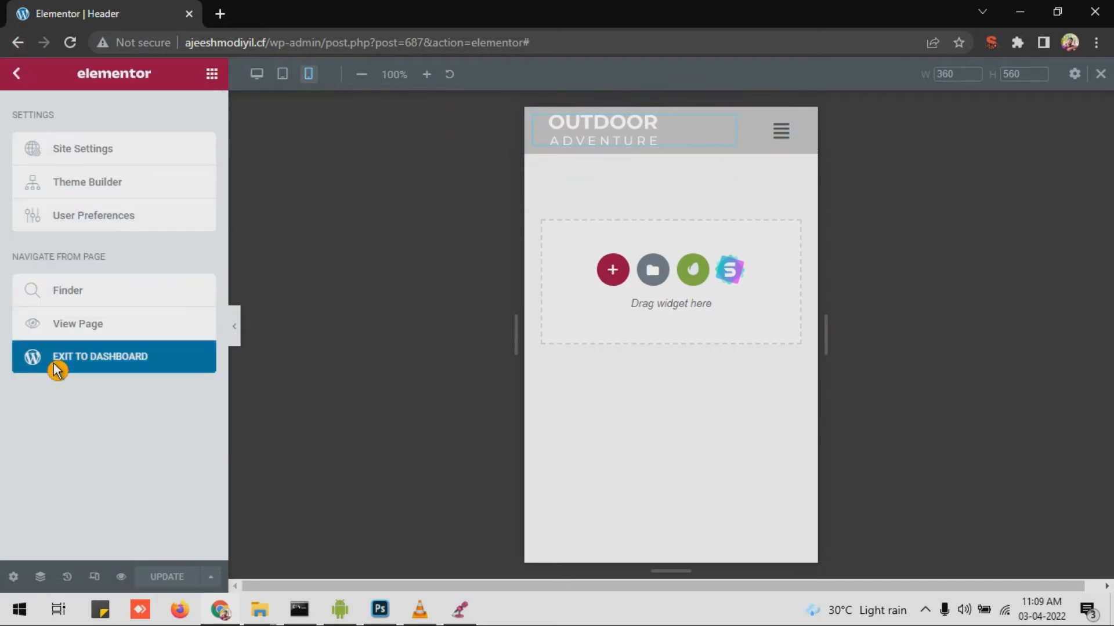
Step: Exit to the dashboard, open Elementor Header & Footer Builder, and add a new template
left_click(74, 371)
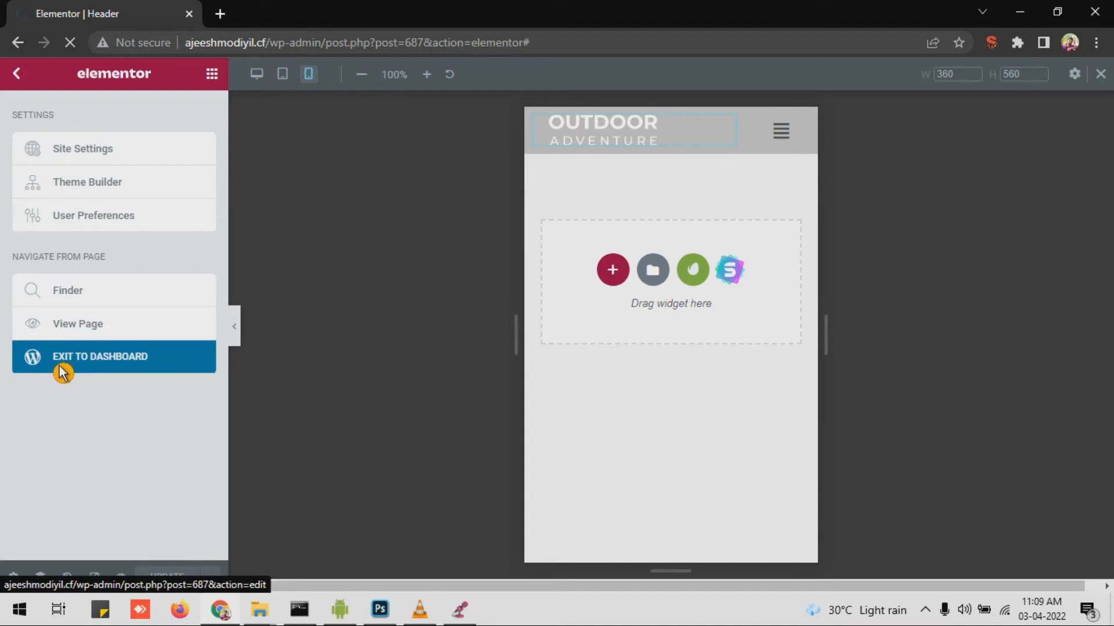
mouse_move(59, 385)
left_click(207, 500)
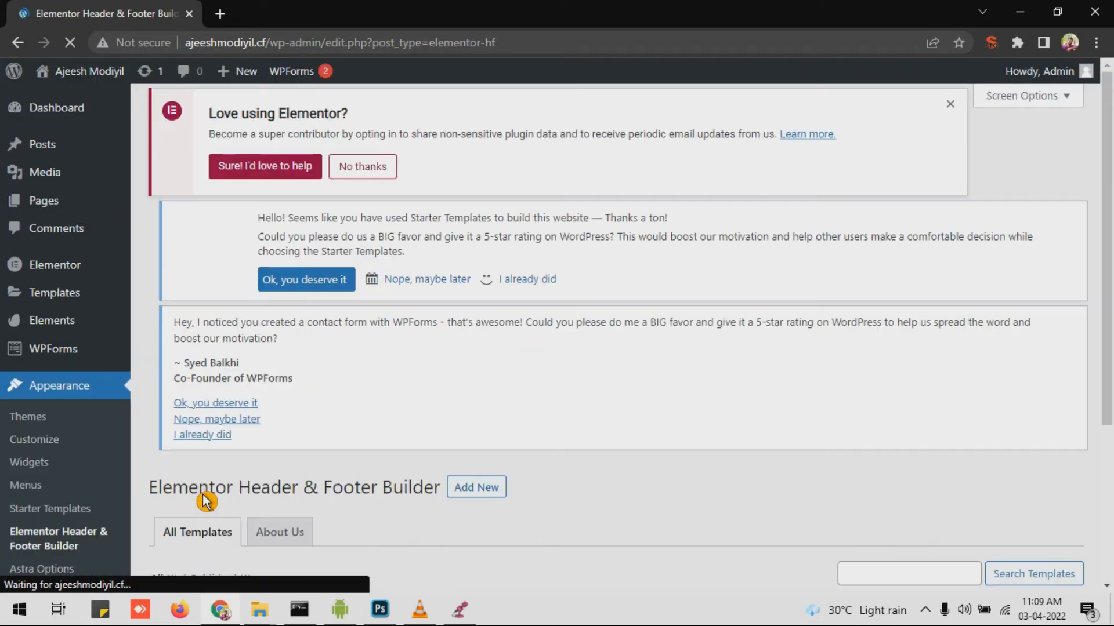
scroll(304, 431, "down", 3)
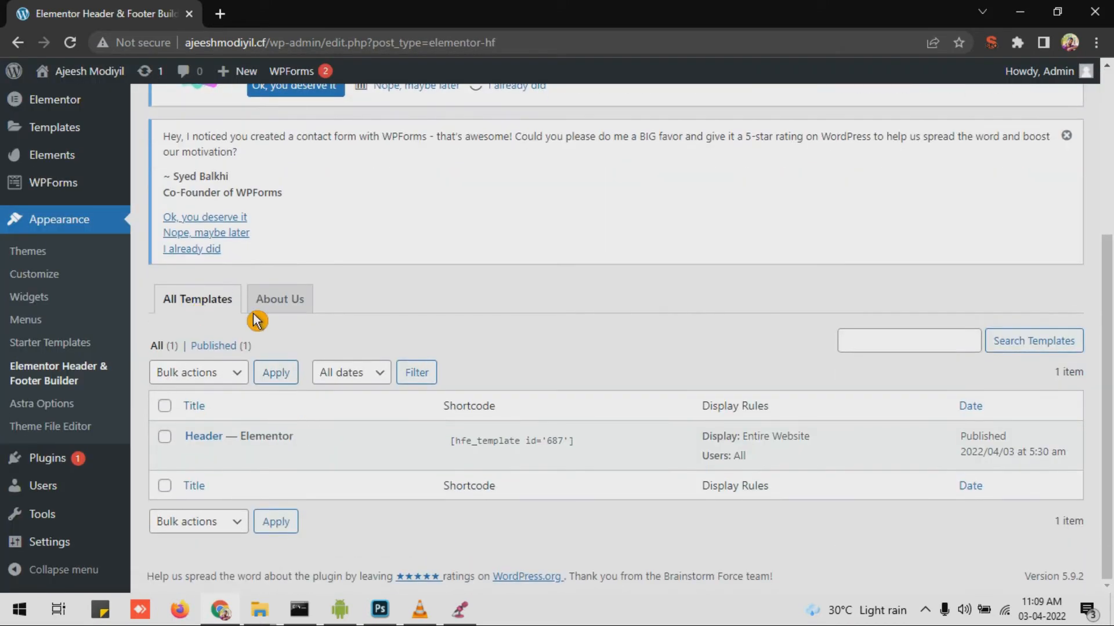
scroll(258, 320, "up", 5)
left_click(495, 125)
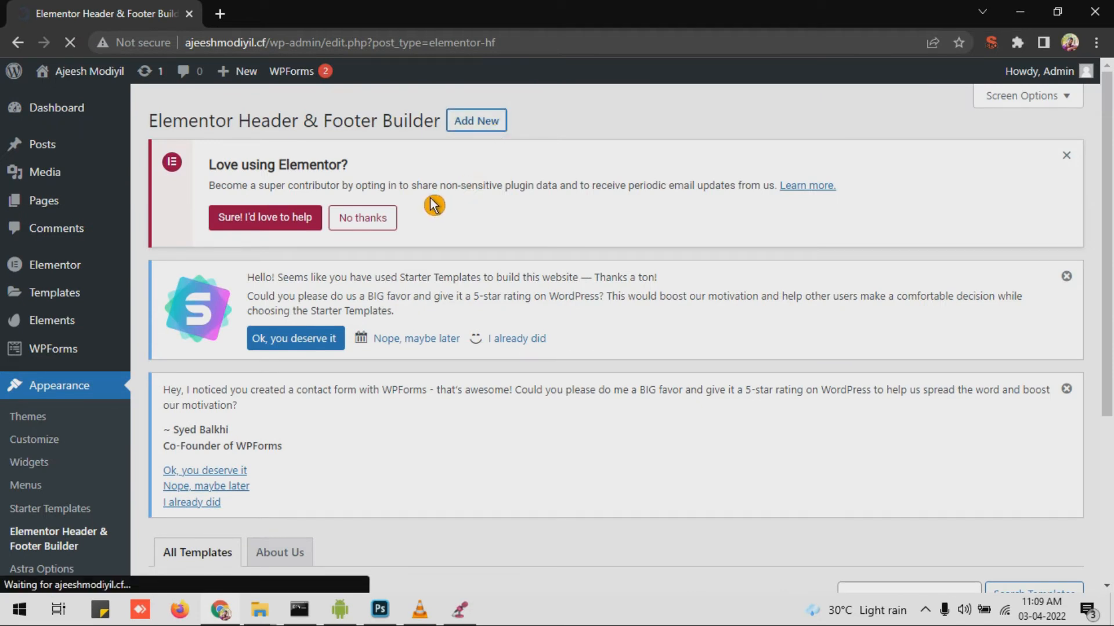
Step: Title the template 'Footer', type Footer, displayed on Entire Website for All user roles
type("Foote")
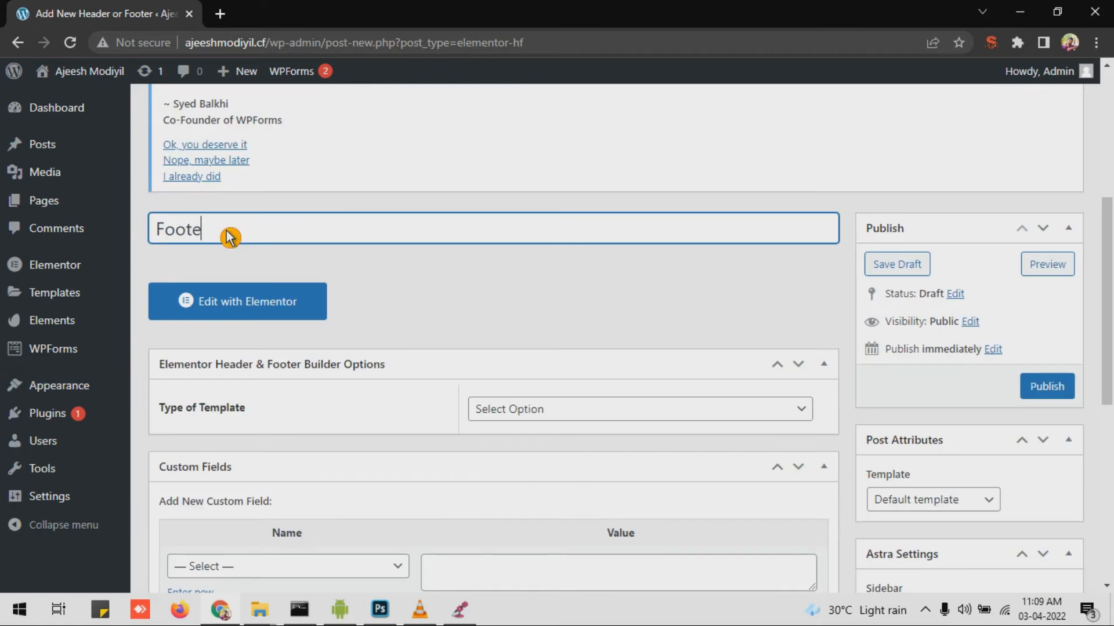
type("r")
scroll(231, 237, "down", 3)
left_click(574, 248)
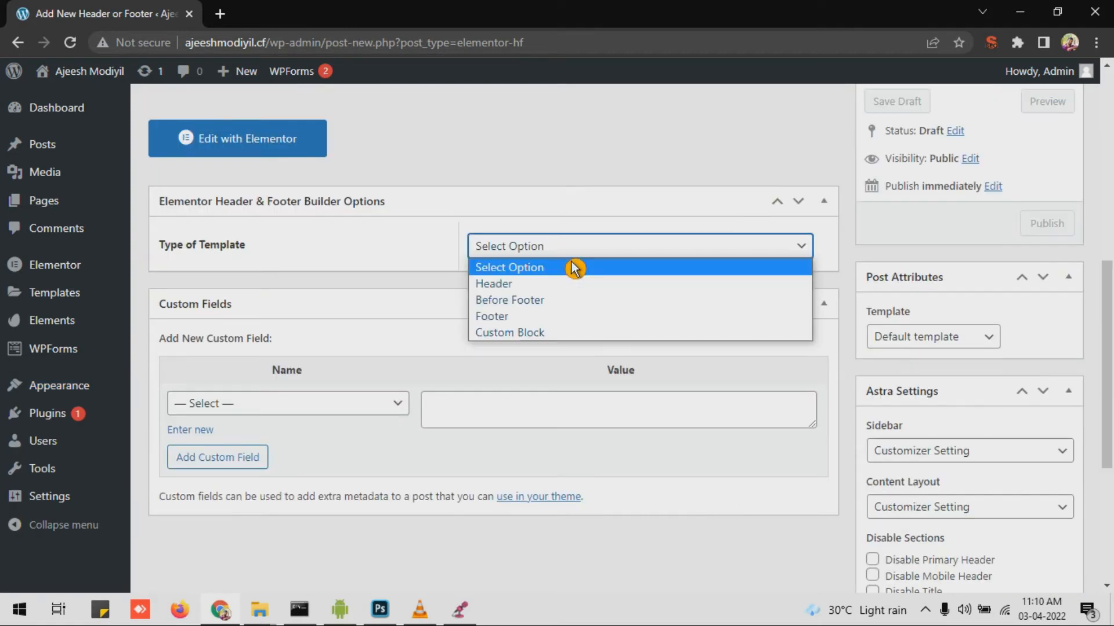
left_click(545, 316)
scroll(291, 328, "down", 2)
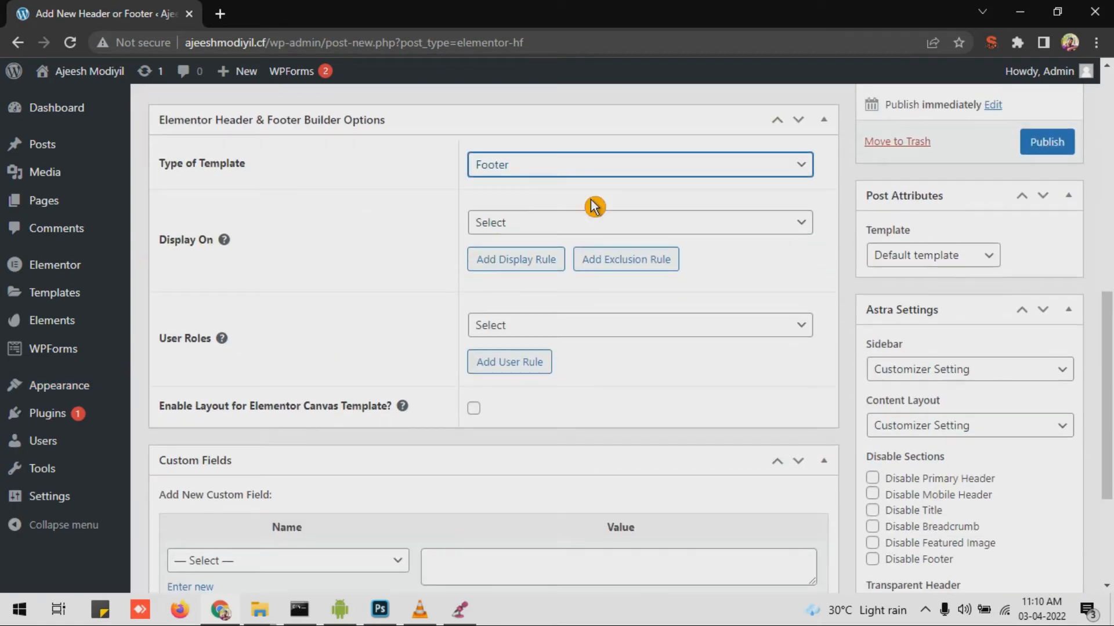
left_click(561, 226)
left_click(547, 282)
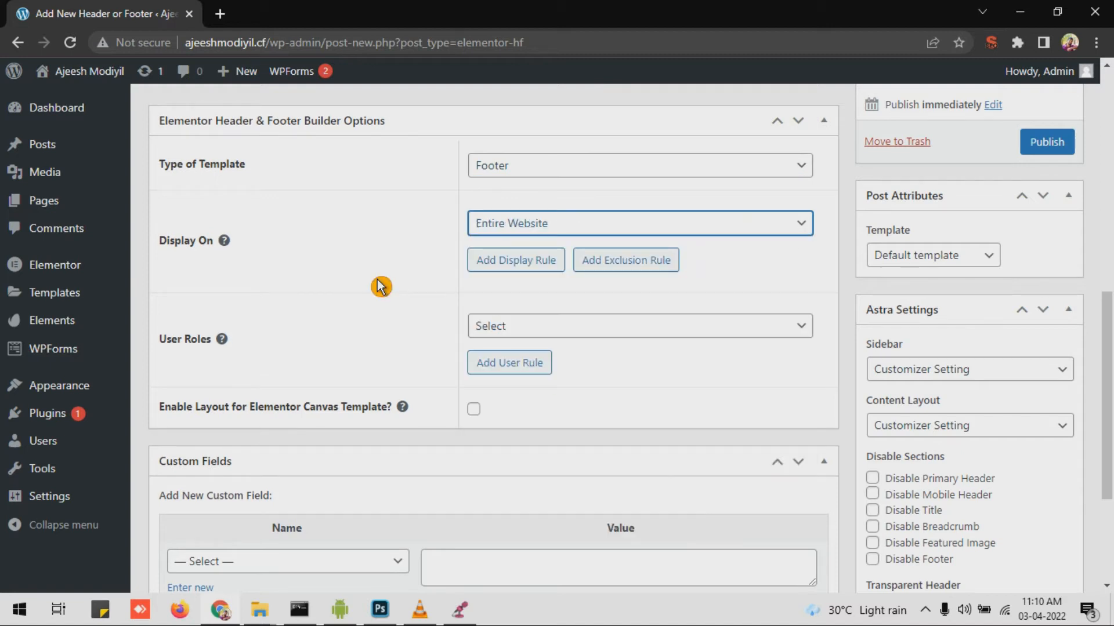
scroll(380, 282, "down", 3)
left_click(667, 173)
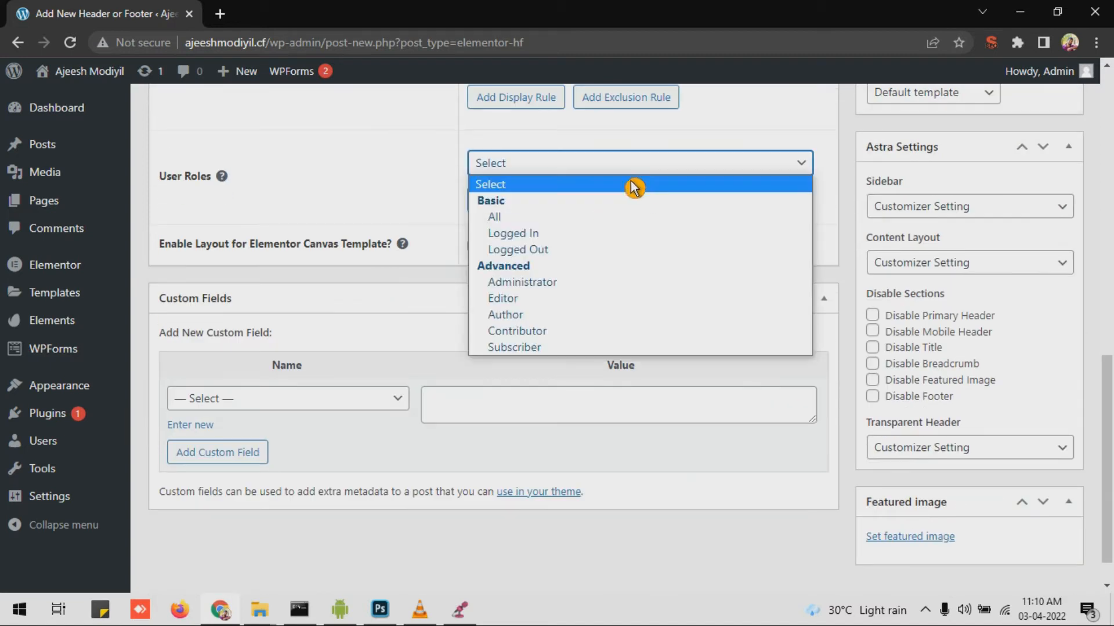
left_click(624, 221)
Step: Publish the Footer template and open it in Elementor
scroll(619, 176, "up", 10)
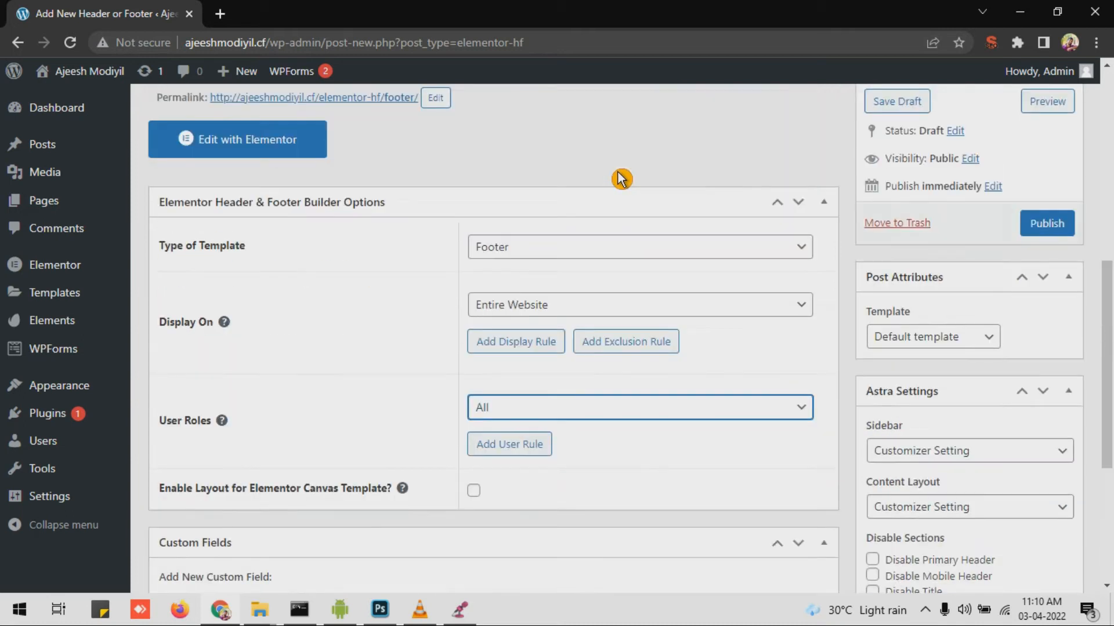
scroll(1005, 346, "down", 4)
left_click(1048, 385)
scroll(717, 311, "down", 1)
scroll(718, 312, "down", 2)
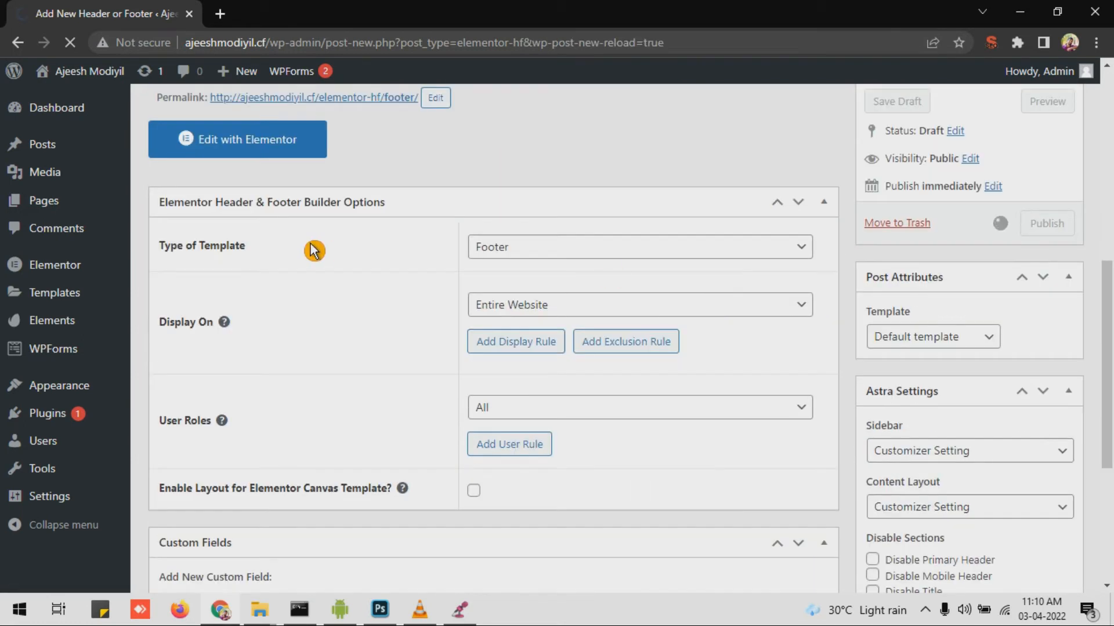
scroll(275, 262, "up", 3)
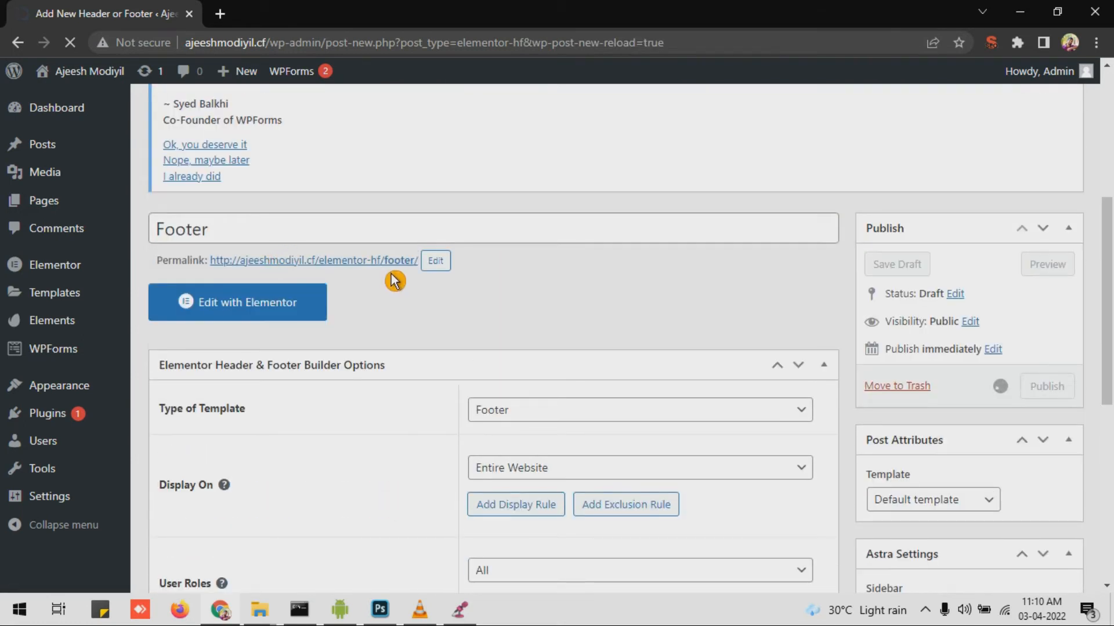
left_click(270, 278)
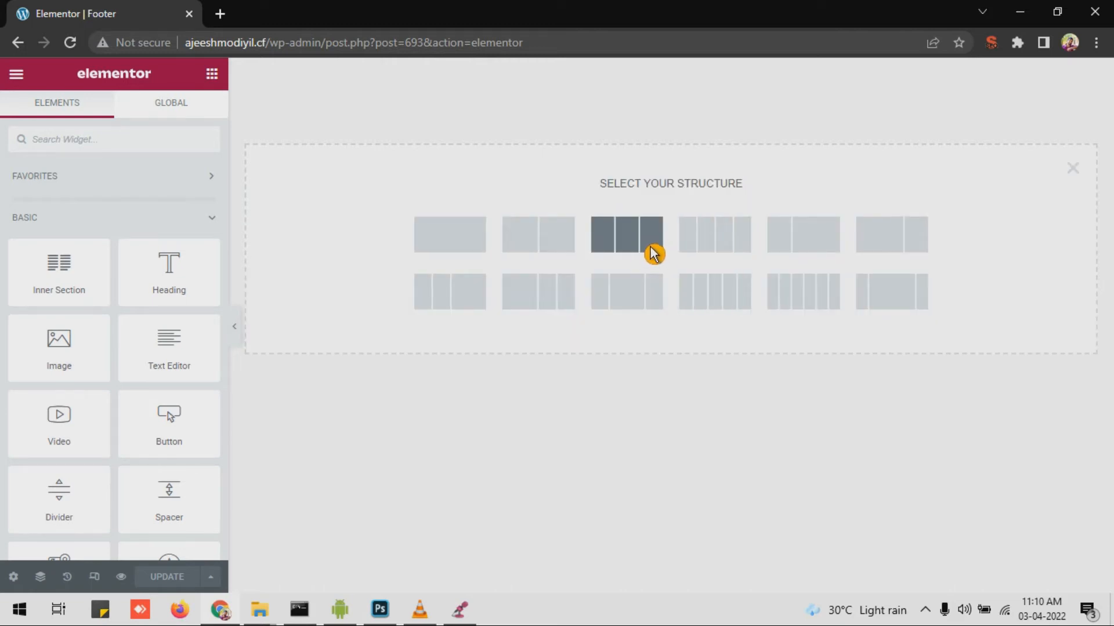
Step: Add a three-column section and drop an Image widget into its first column
left_click(638, 249)
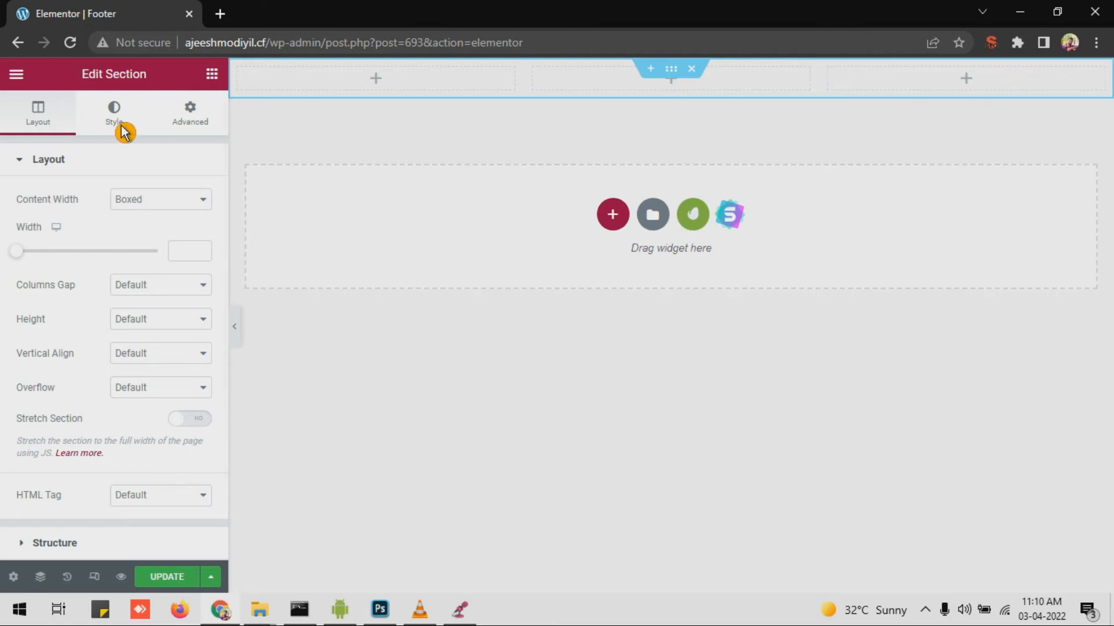
left_click(213, 74)
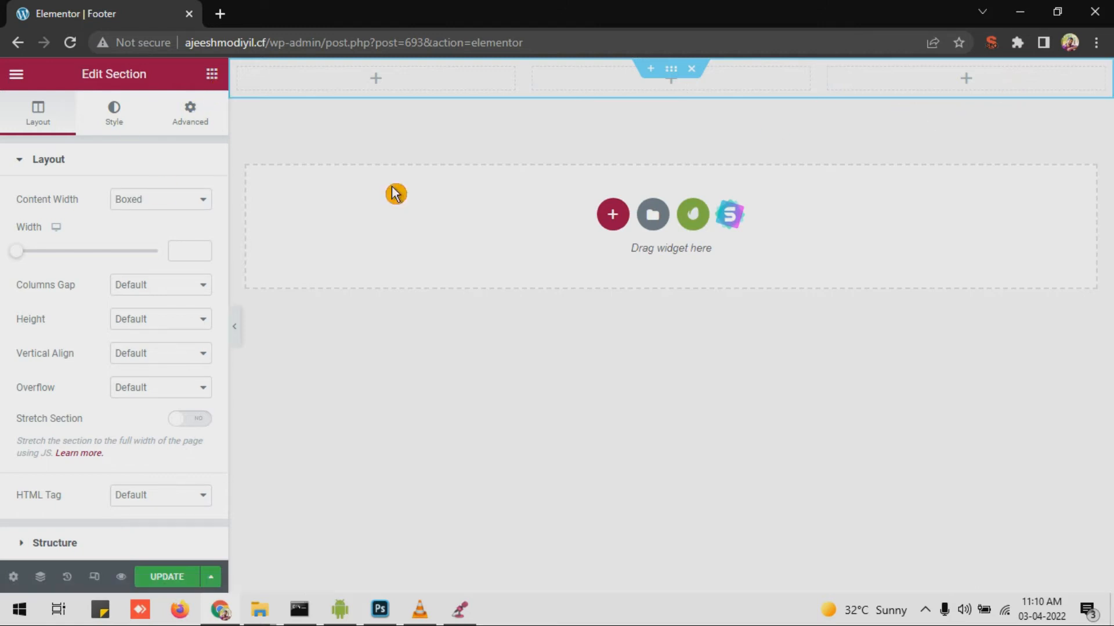
left_click_drag(128, 346, 413, 82)
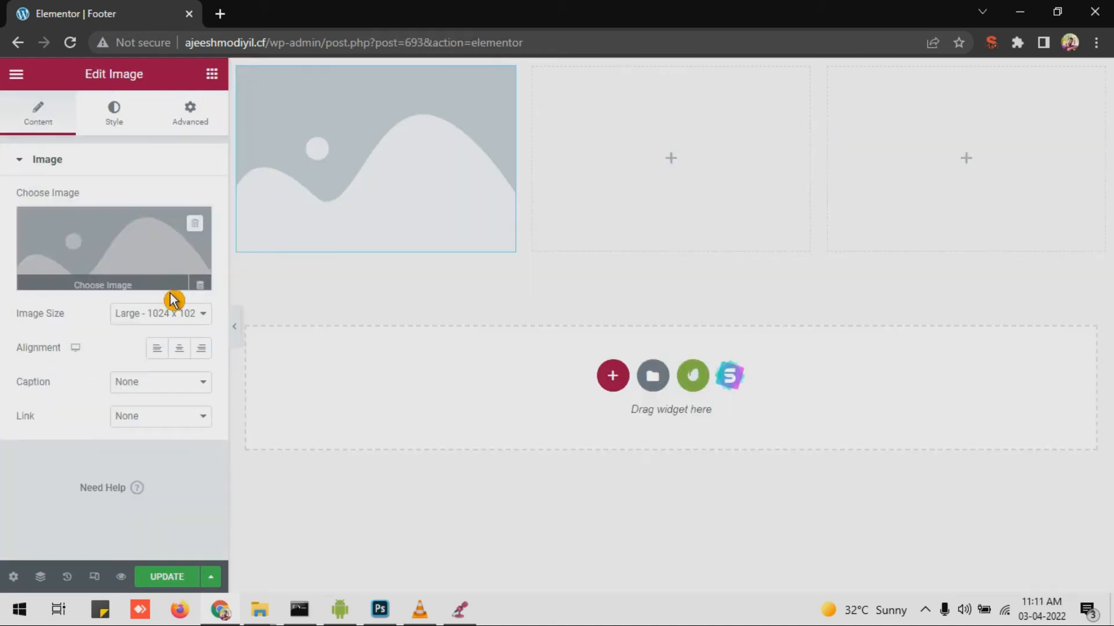
left_click(113, 291)
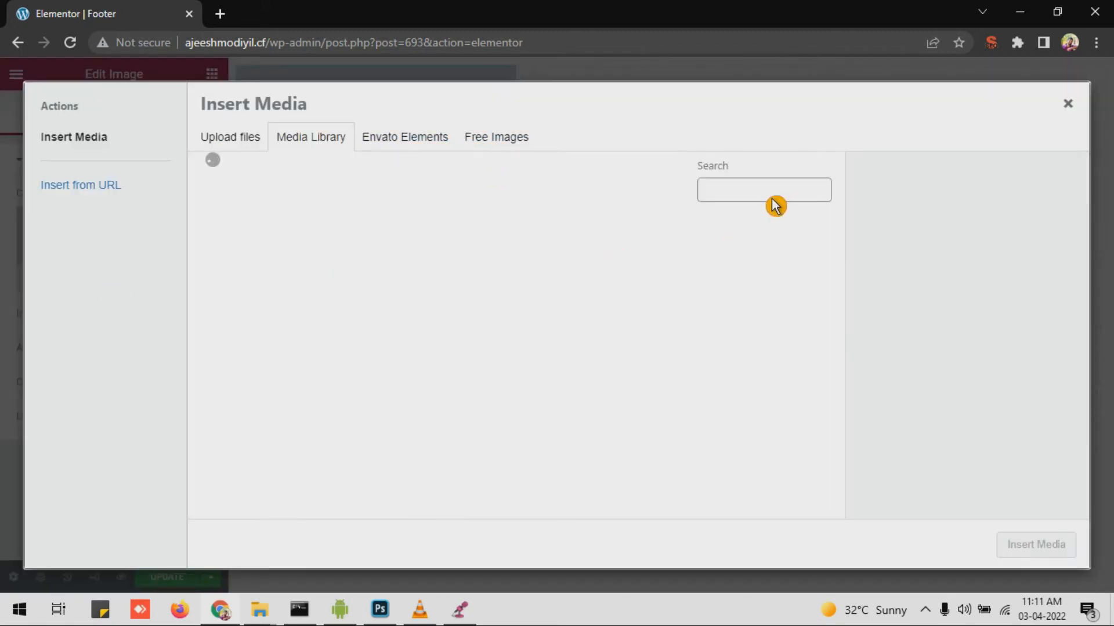
left_click(773, 198)
left_click(764, 226)
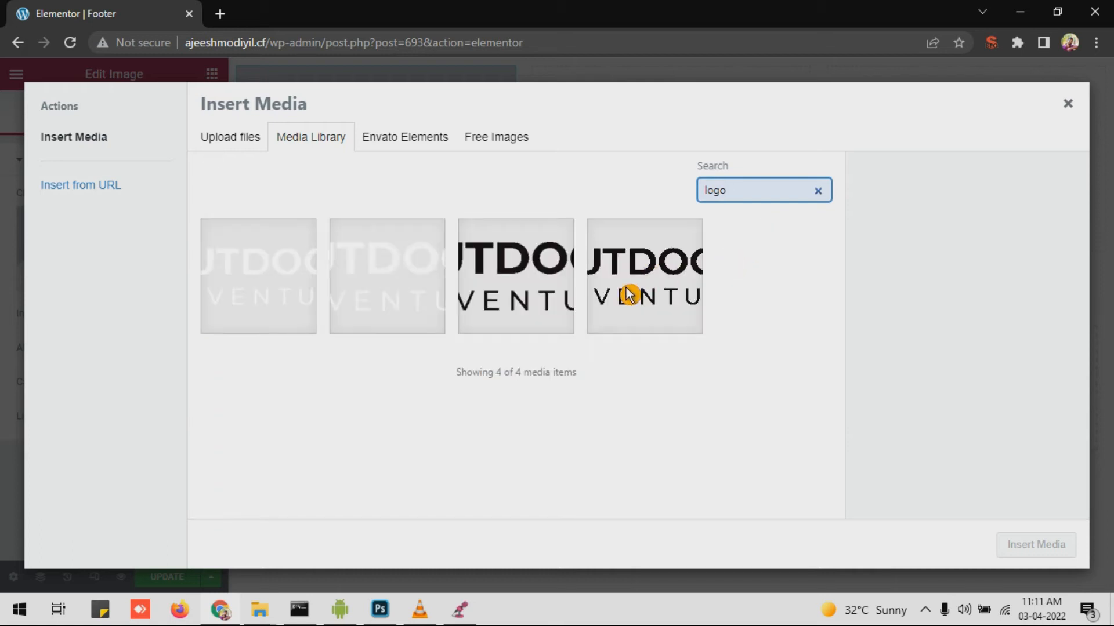
left_click(493, 303)
left_click(515, 279)
left_click(529, 287)
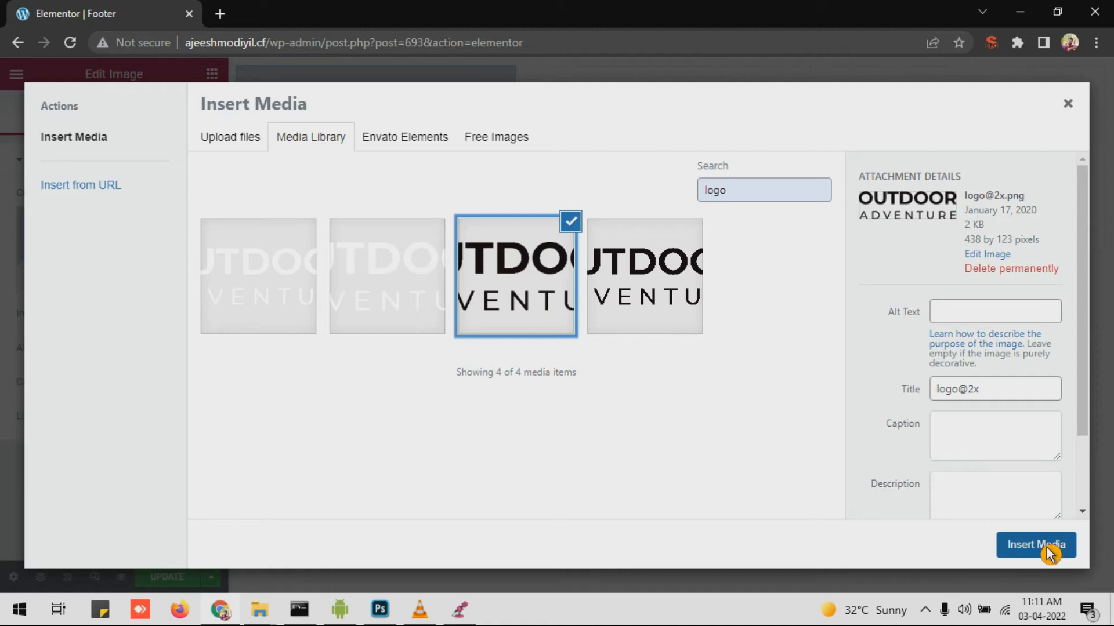
left_click(1036, 545)
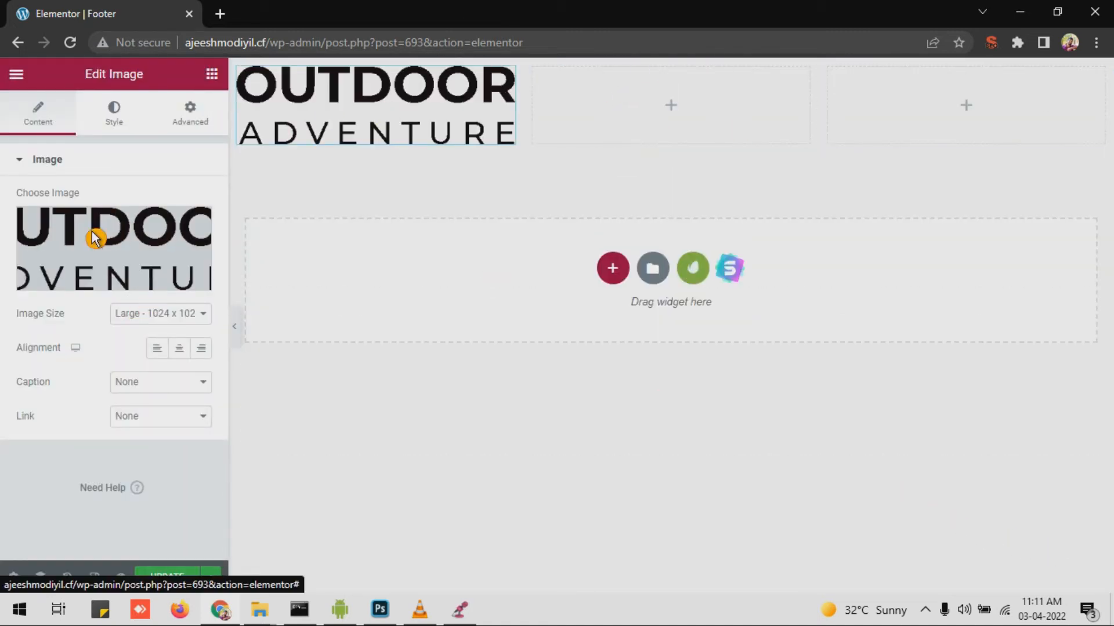
Step: Resize the footer logo to 58% width and align it left
left_click(113, 113)
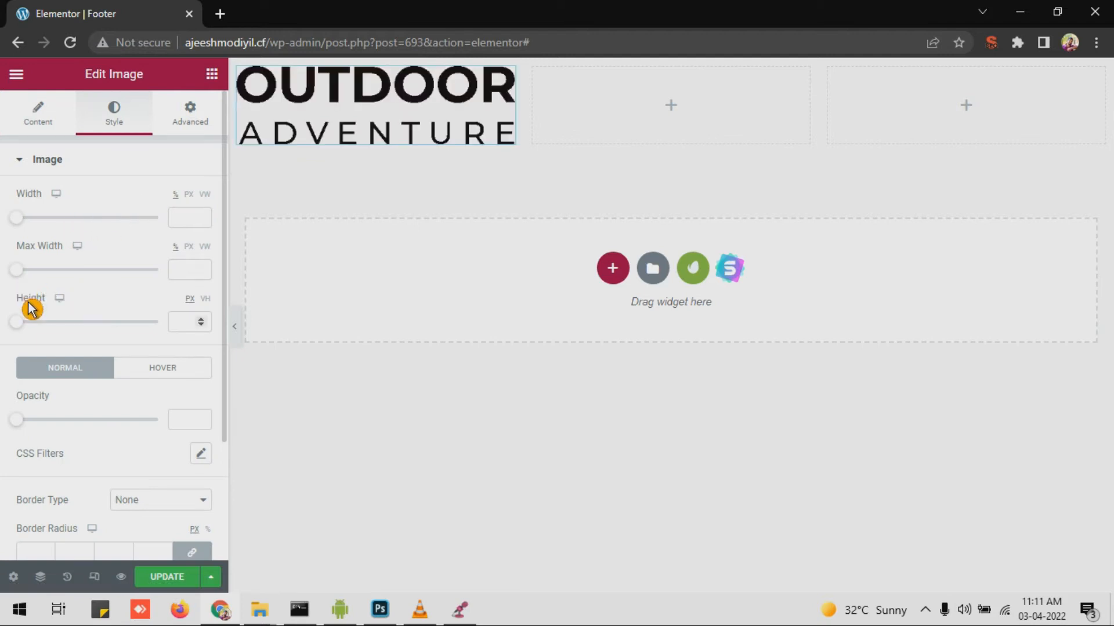
left_click_drag(17, 219, 99, 247)
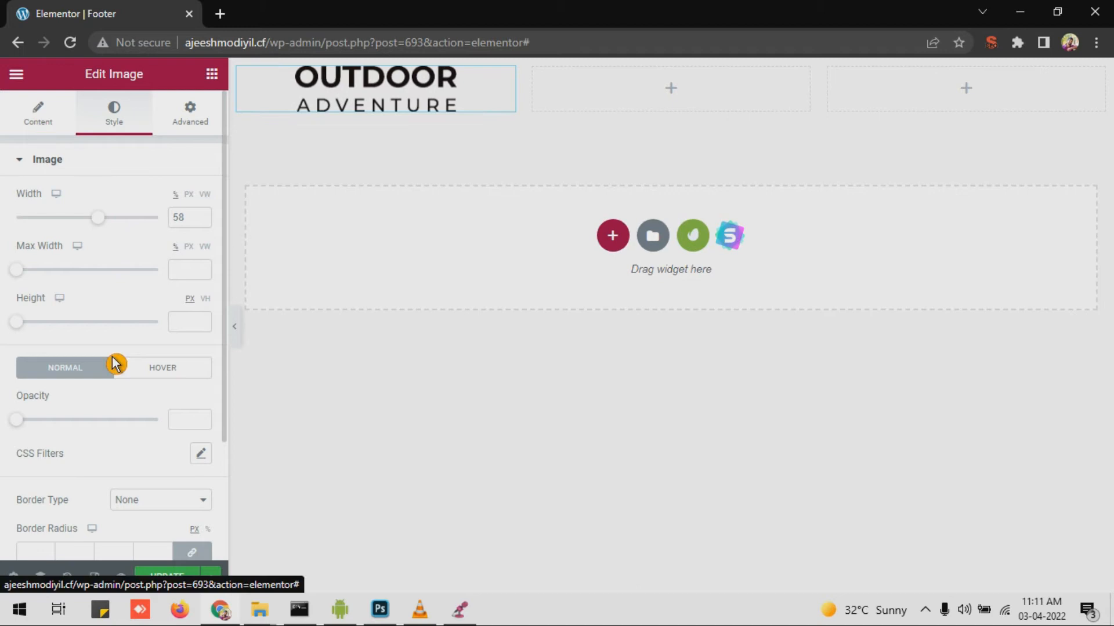
left_click(158, 348)
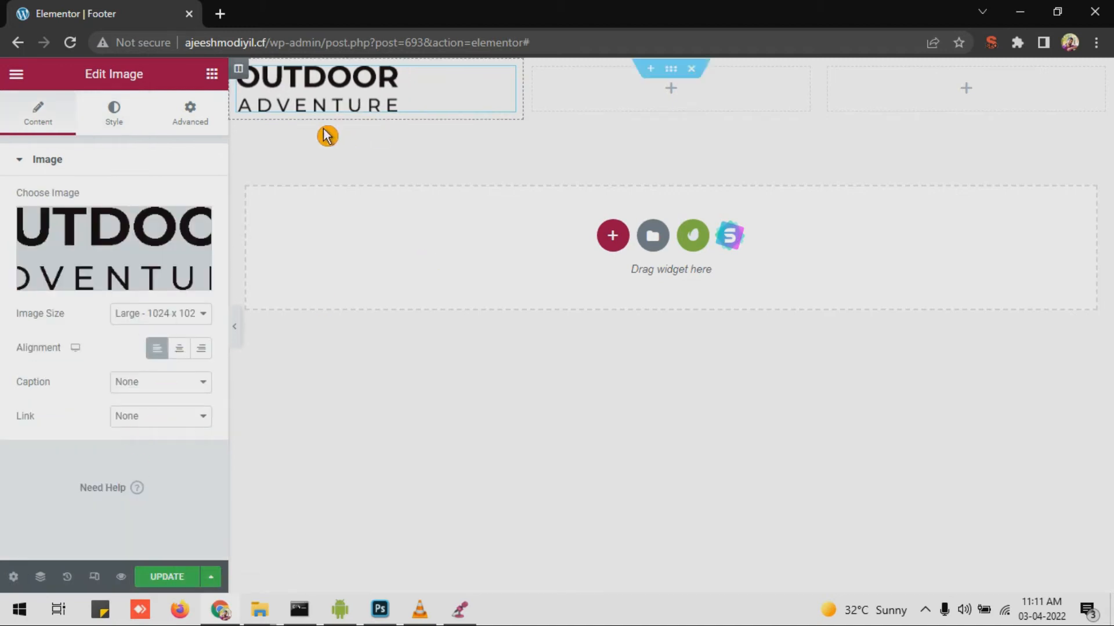
Step: Set the footer section padding to 30 px top and bottom and 20 px left
left_click(671, 72)
left_click(191, 114)
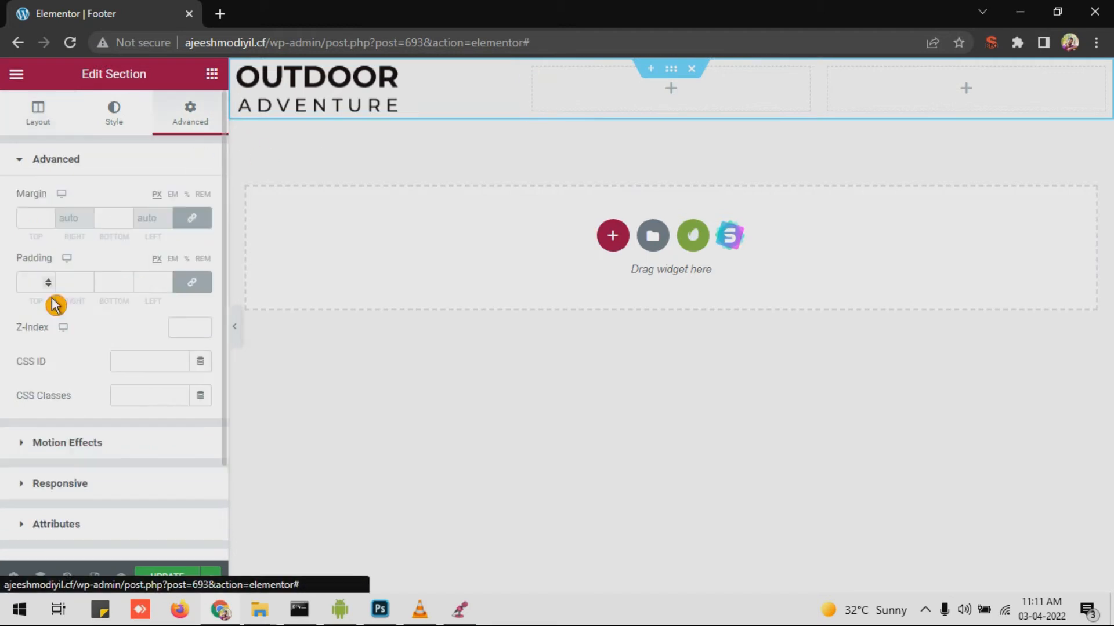
left_click(203, 284)
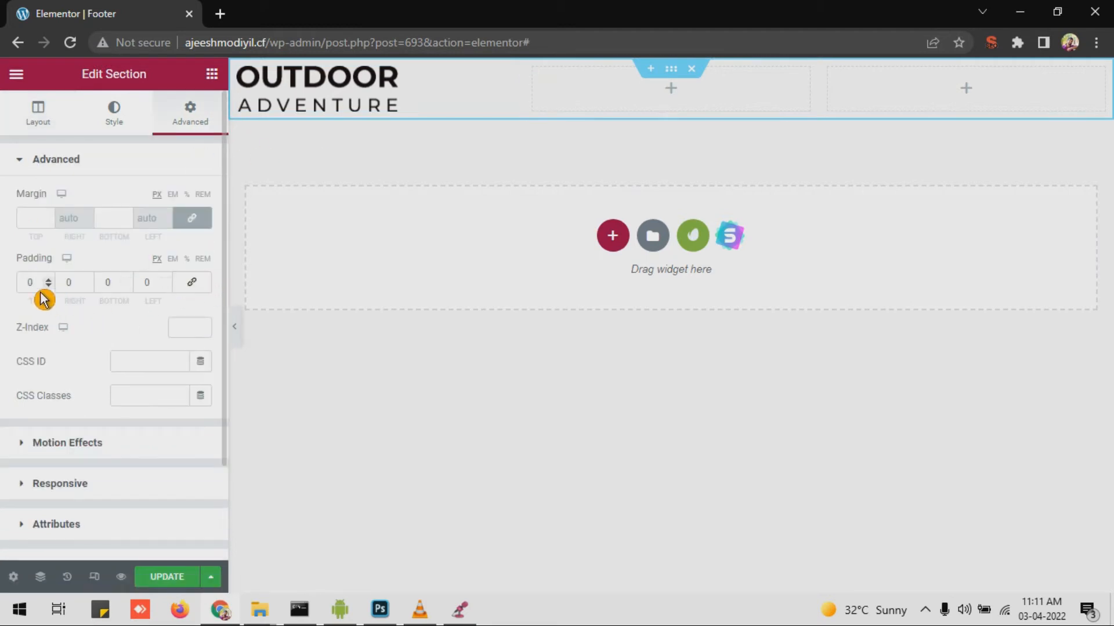
left_click(150, 283)
type("20")
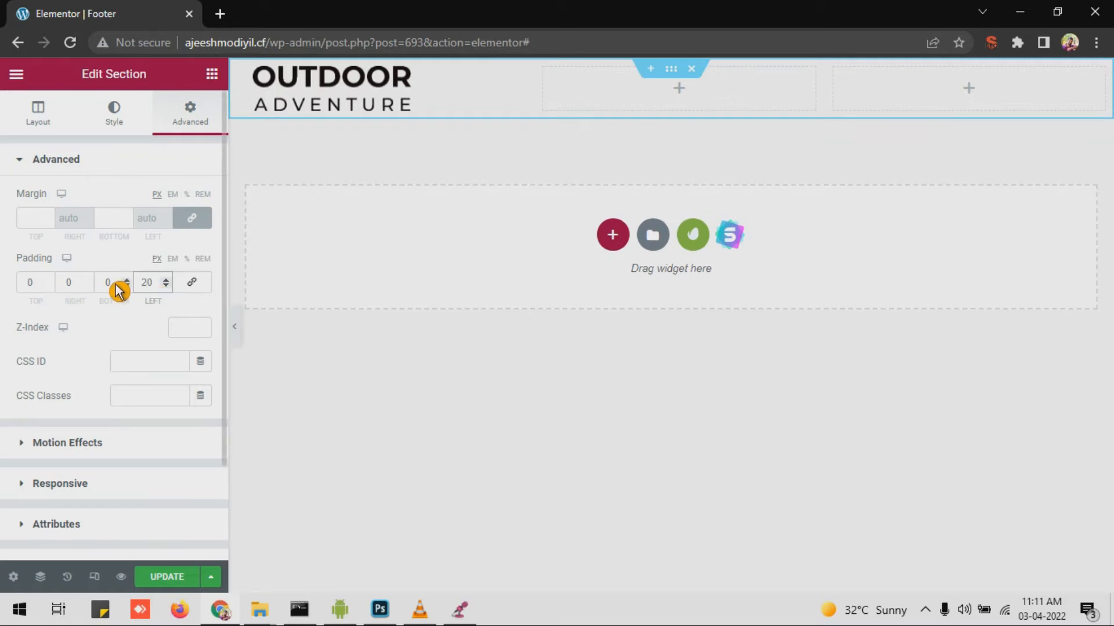
type("2")
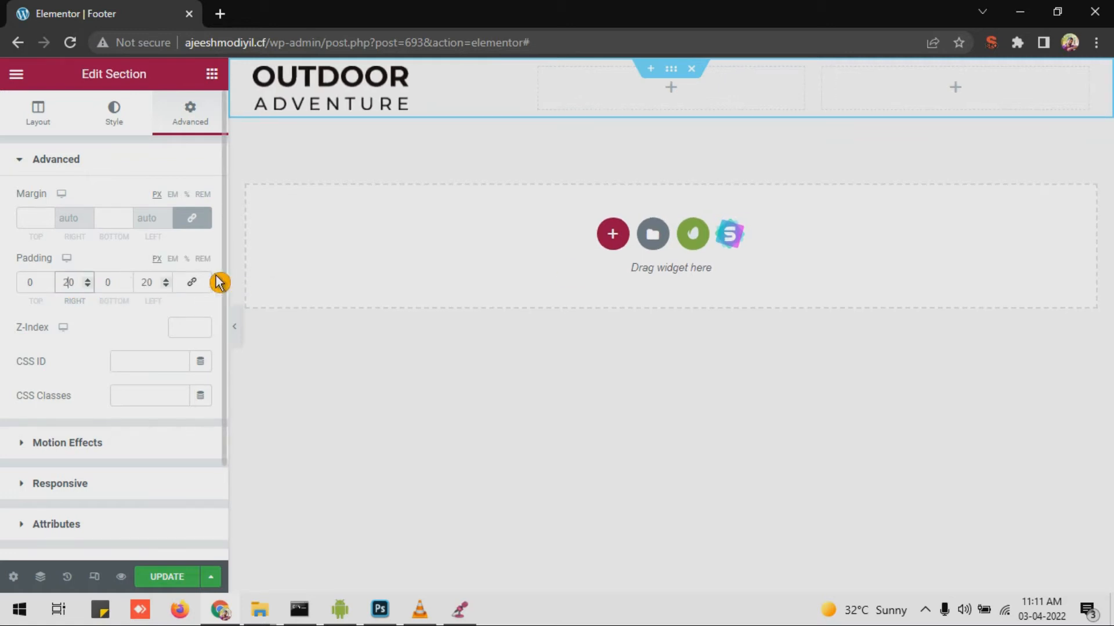
left_click(34, 287)
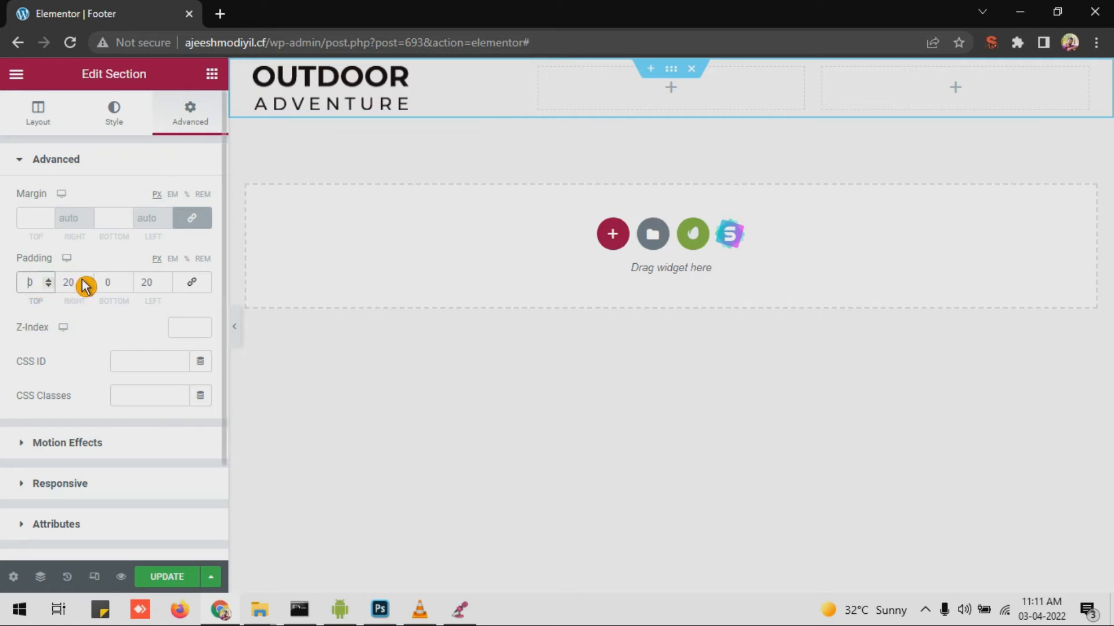
type("3")
left_click(106, 285)
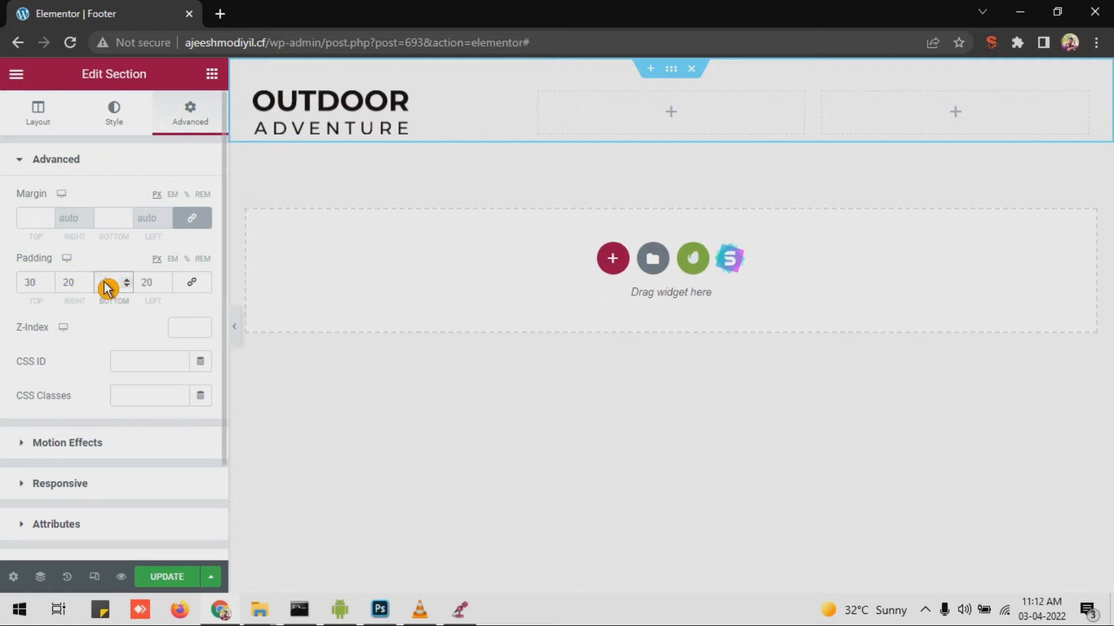
type("30")
left_click(621, 125)
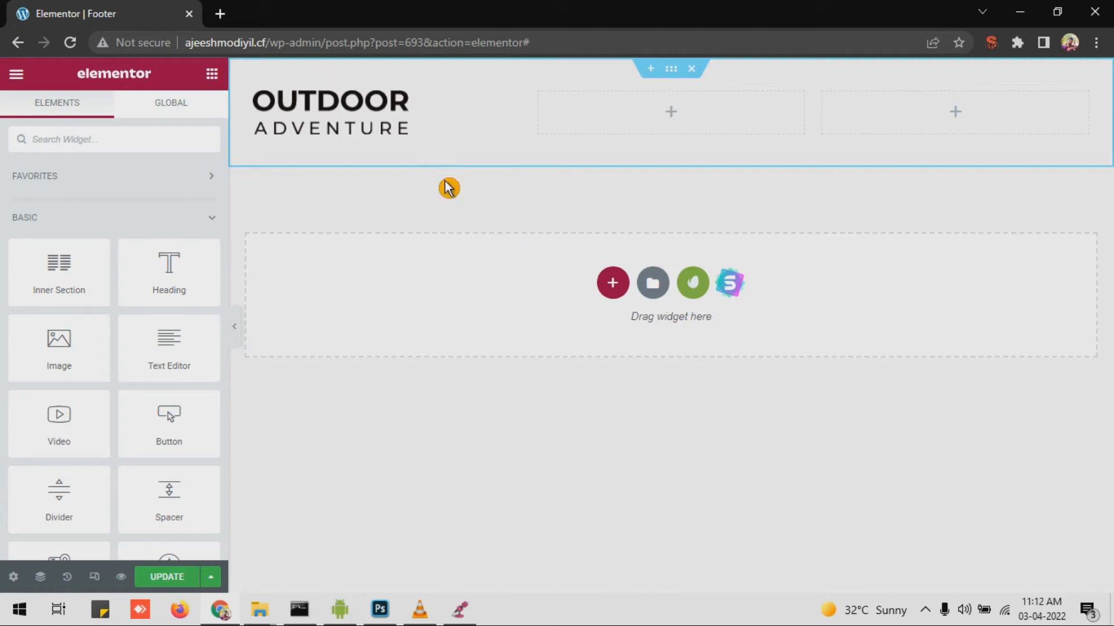
Step: Add an H2 heading reading 'Quick Links' to the middle footer column
left_click_drag(184, 277, 660, 122)
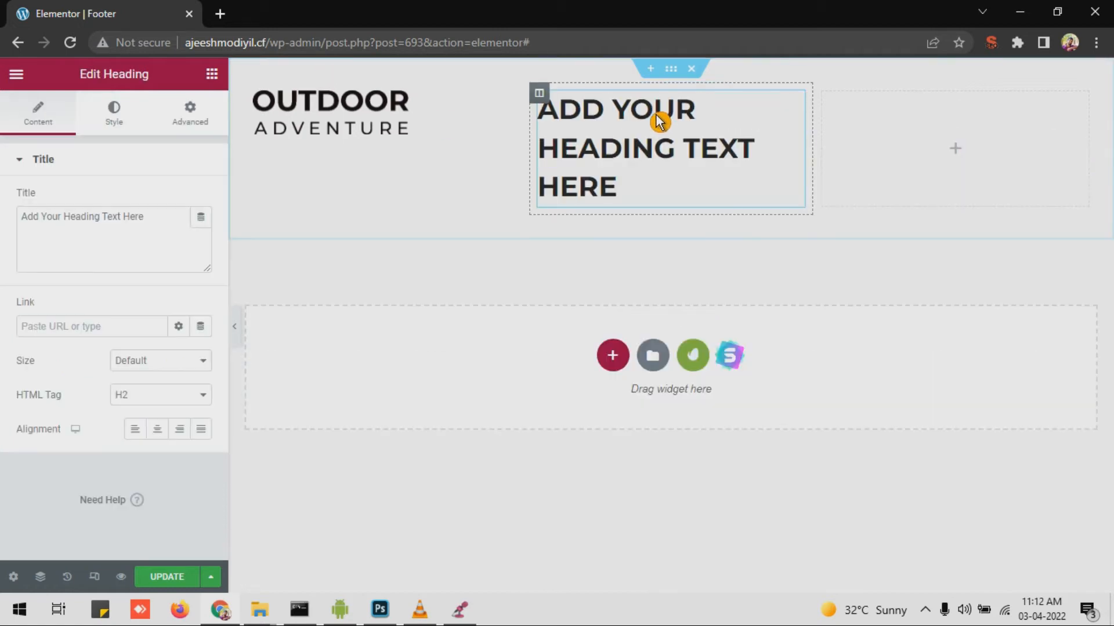
triple_click(55, 227)
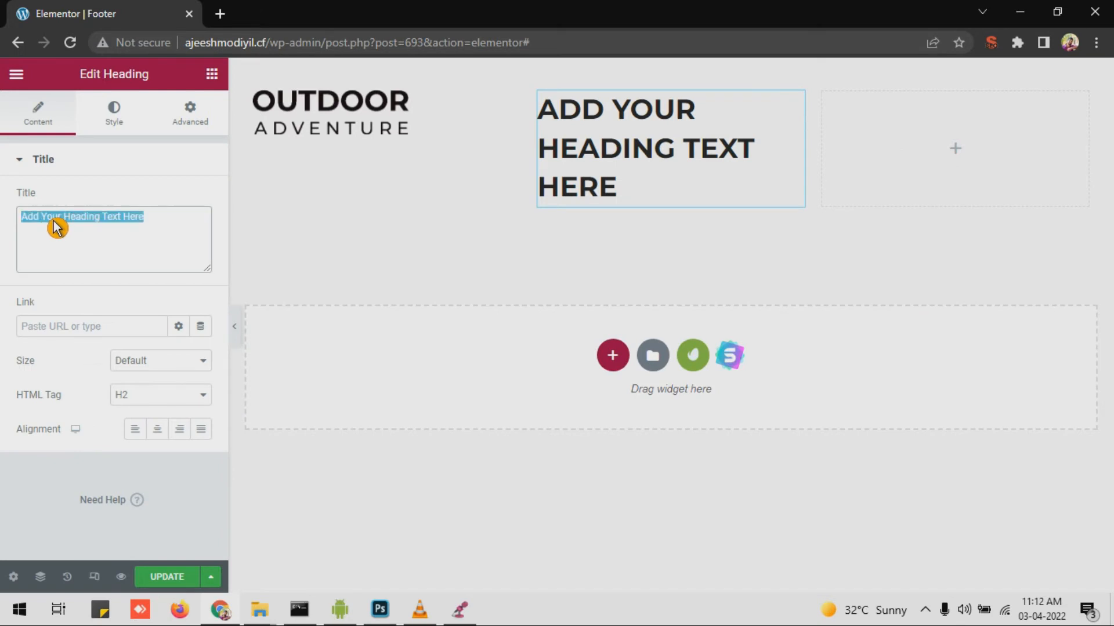
type("Qui")
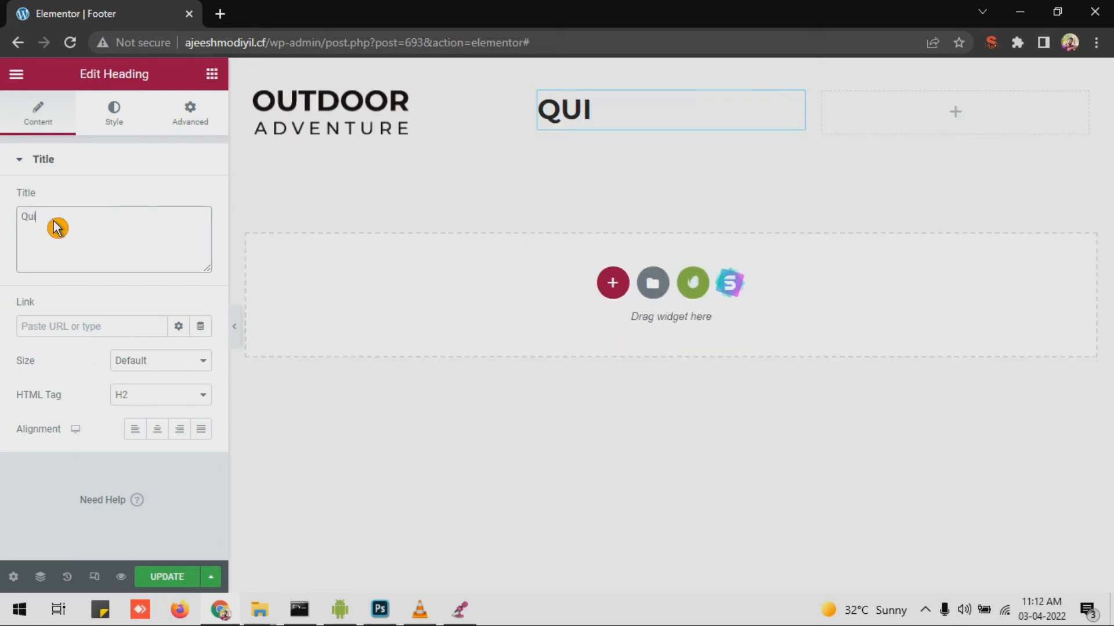
type("ck Links")
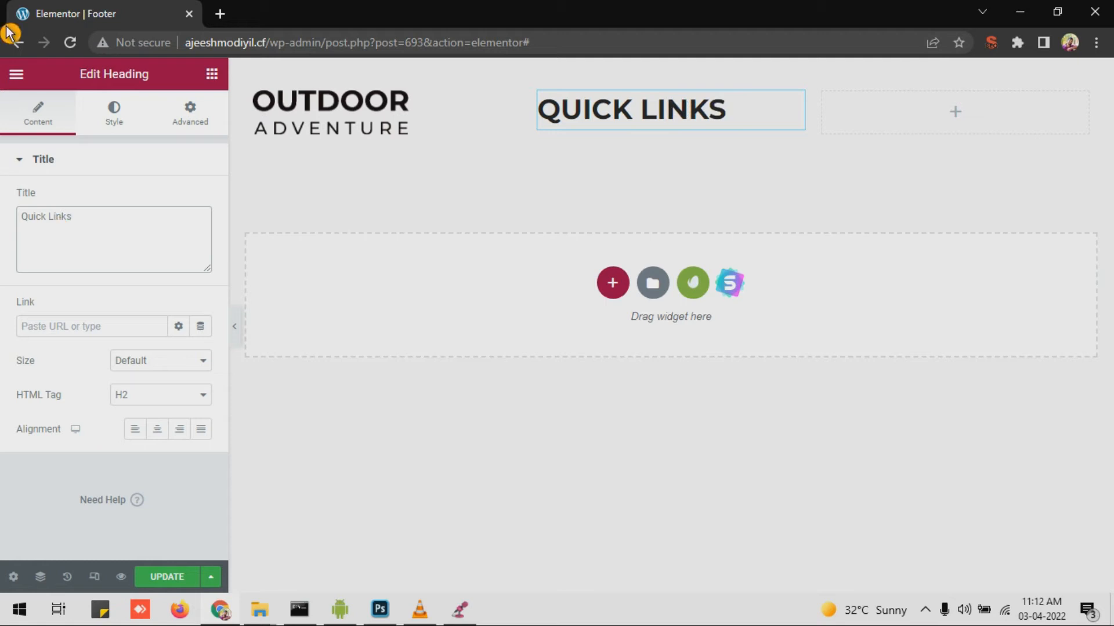
left_click(154, 397)
left_click(154, 397)
Step: Set the Quick Links heading's typography size to 20 px
left_click(123, 112)
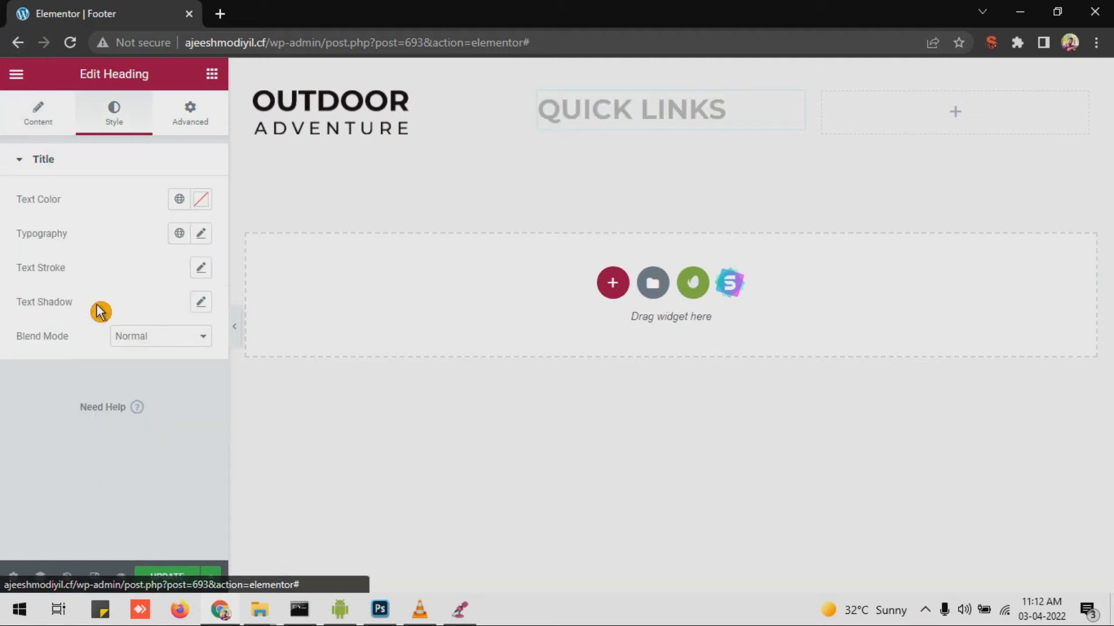
left_click(201, 233)
mouse_move(67, 355)
left_mouse_down()
mouse_move(34, 363)
mouse_move(53, 378)
left_mouse_up()
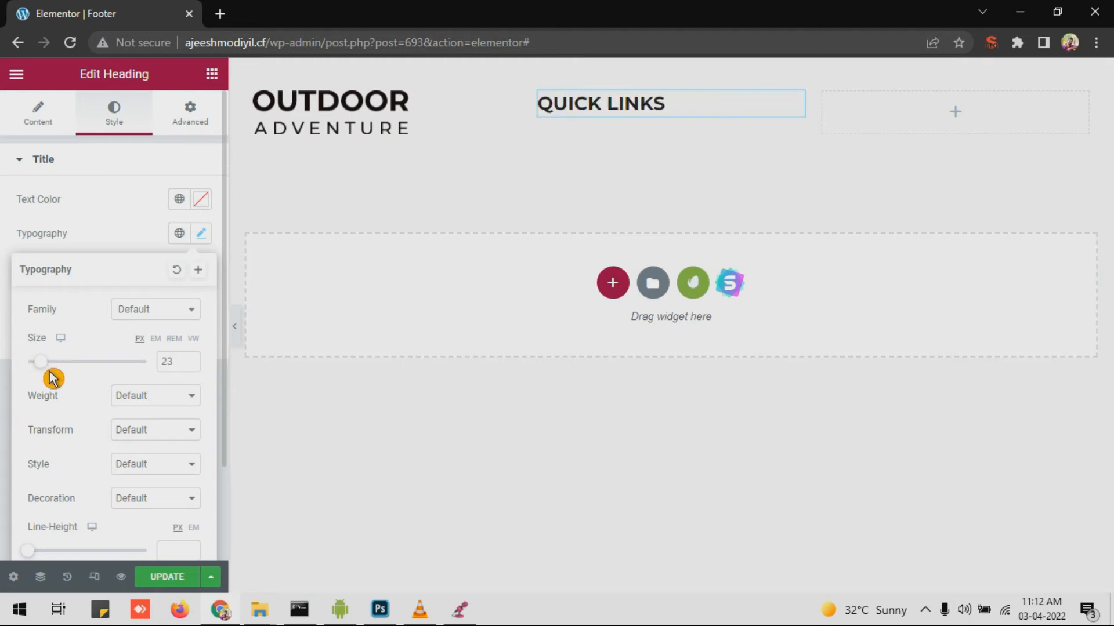
type("20")
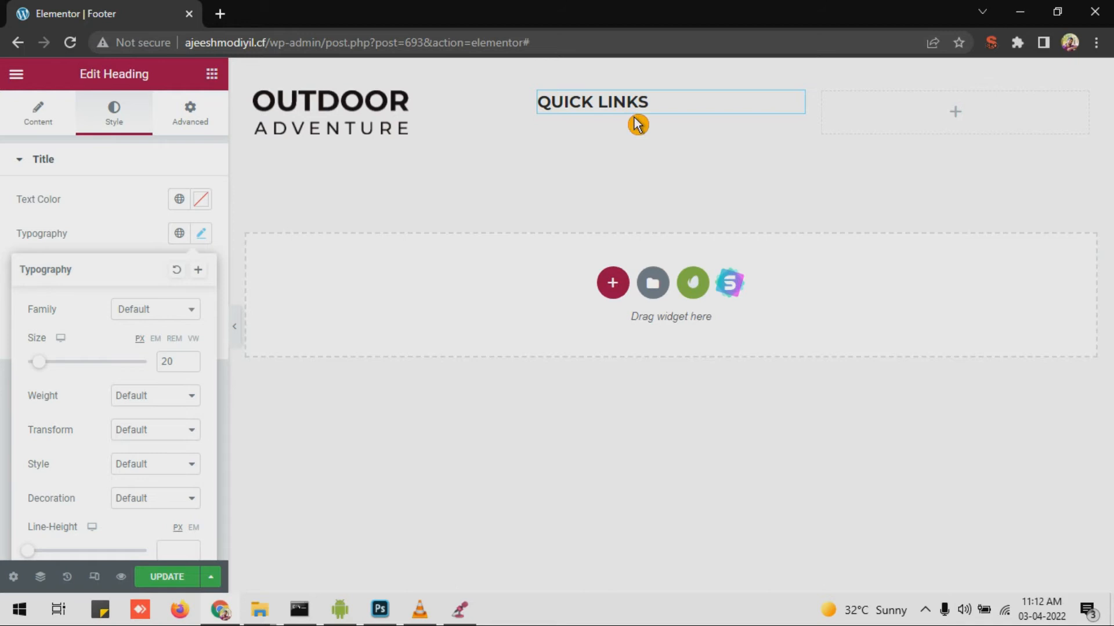
left_click(638, 124)
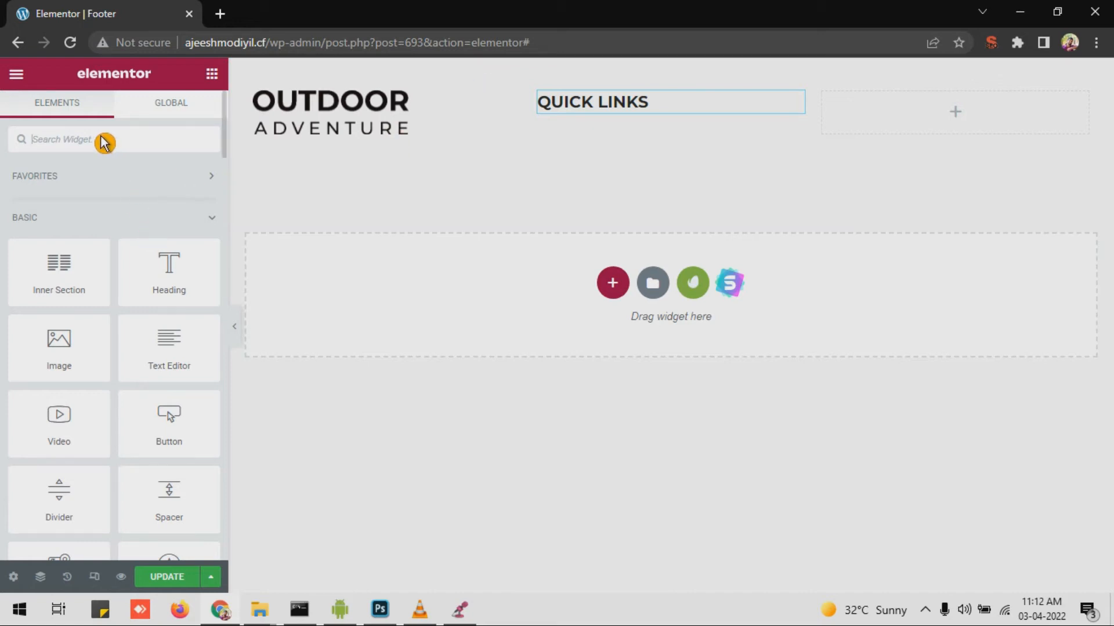
Step: Add a Navigation Menu under Quick Links with a Vertical layout
type("menu")
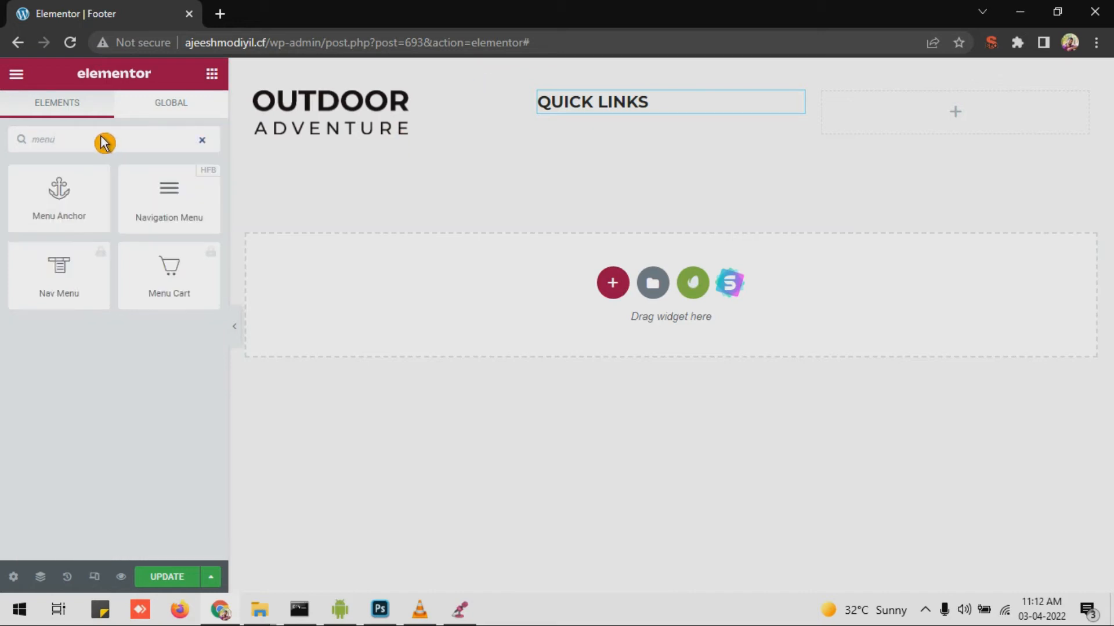
left_click_drag(163, 205, 617, 124)
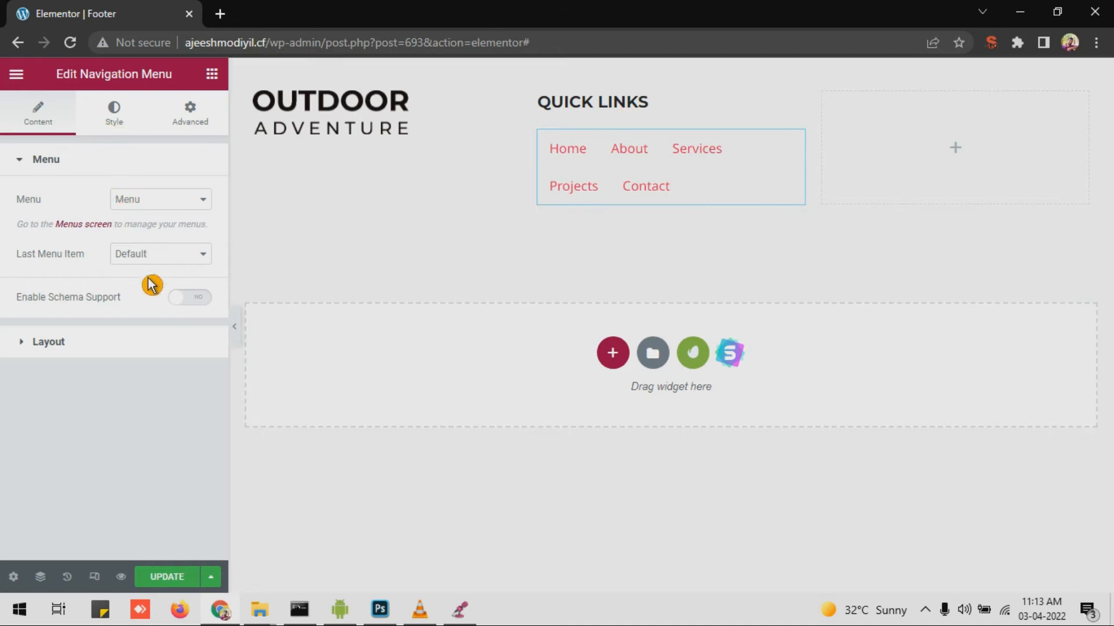
left_click(105, 347)
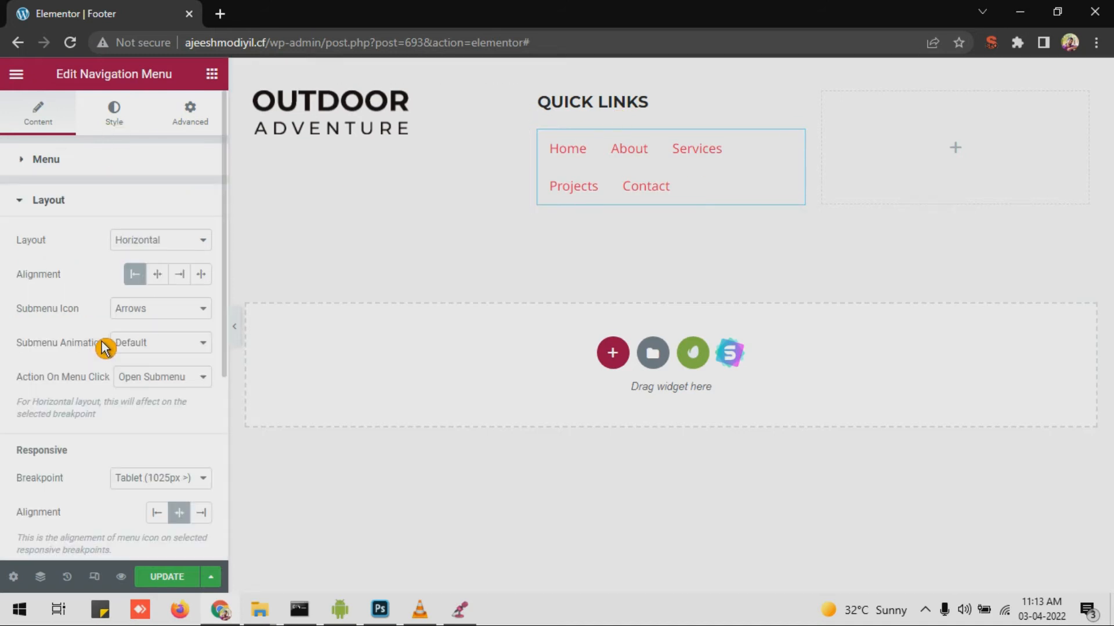
left_click(163, 246)
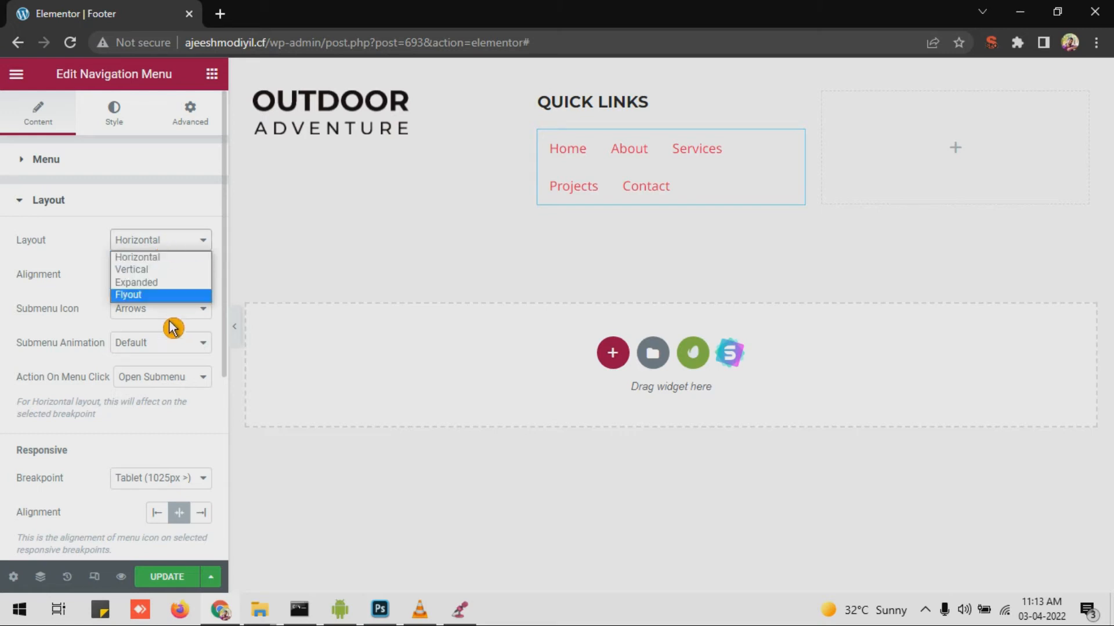
left_click(174, 271)
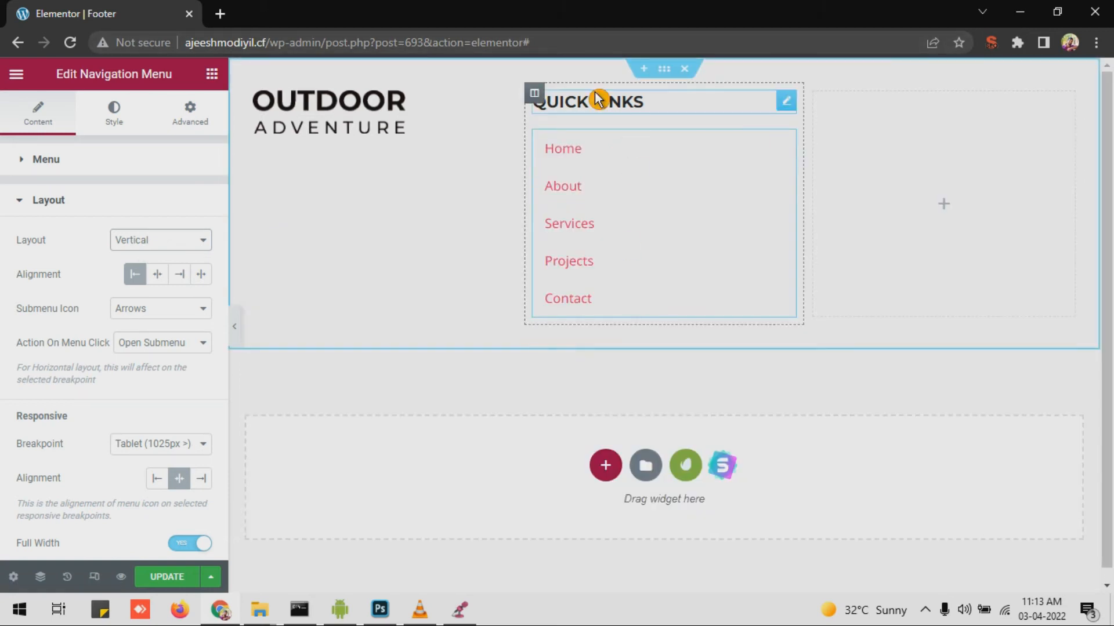
Step: Set the menu items' horizontal padding to 6 and vertical padding to 7
left_click(113, 110)
left_click_drag(59, 217, 50, 217)
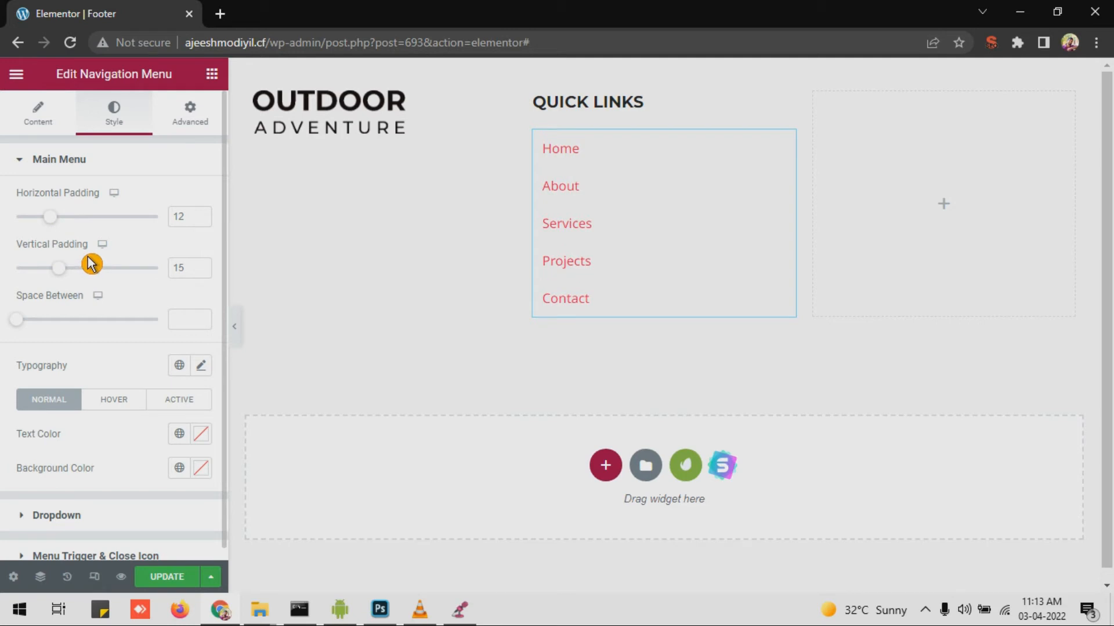
left_click_drag(51, 223, 41, 224)
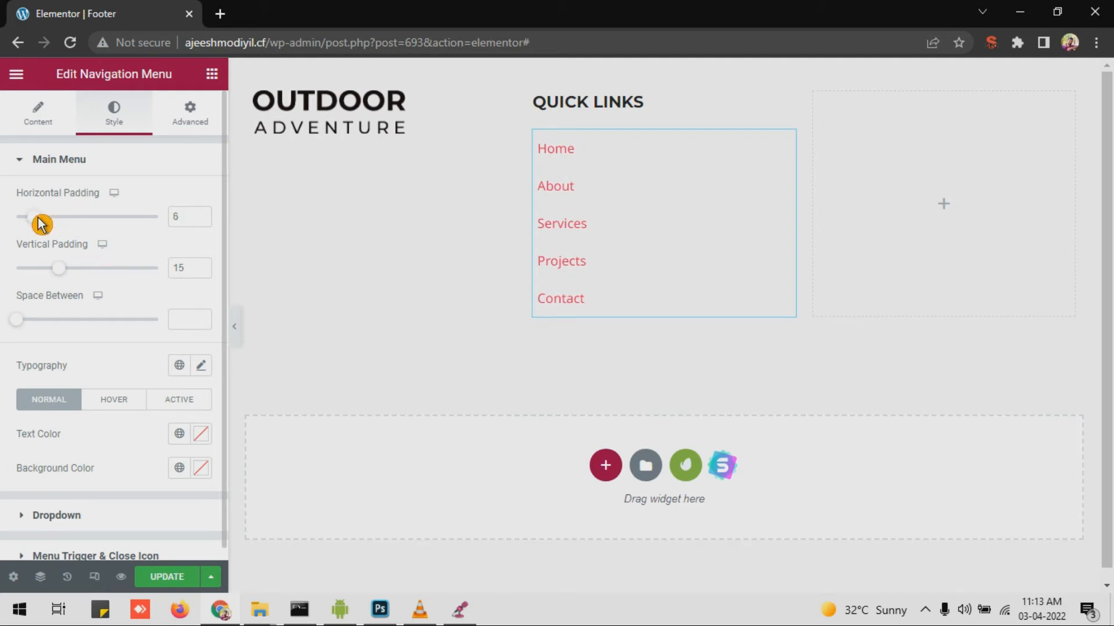
left_click_drag(61, 269, 36, 278)
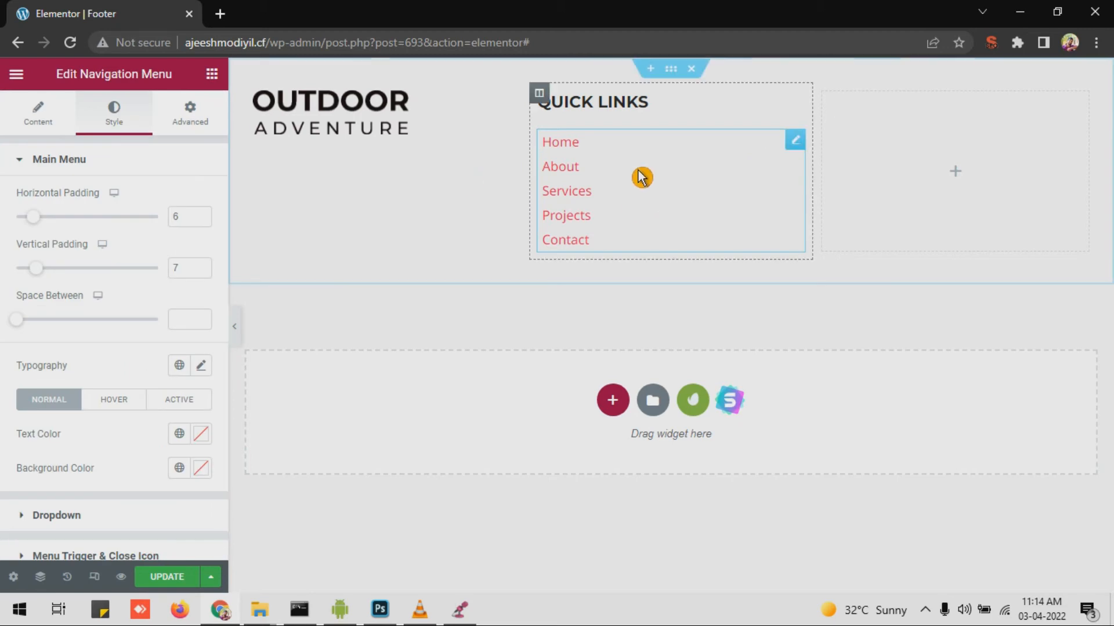
scroll(140, 326, "down", 1)
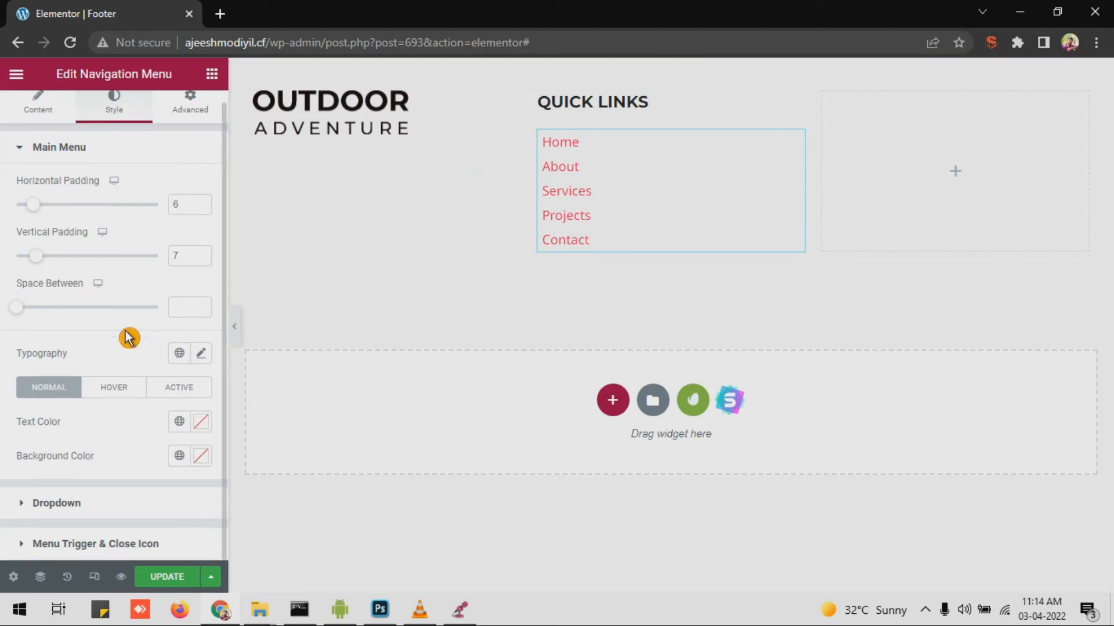
Step: Color the Quick Links menu links black, with a pasted blue hex on hover and blue when active
left_click(201, 422)
left_click(135, 450)
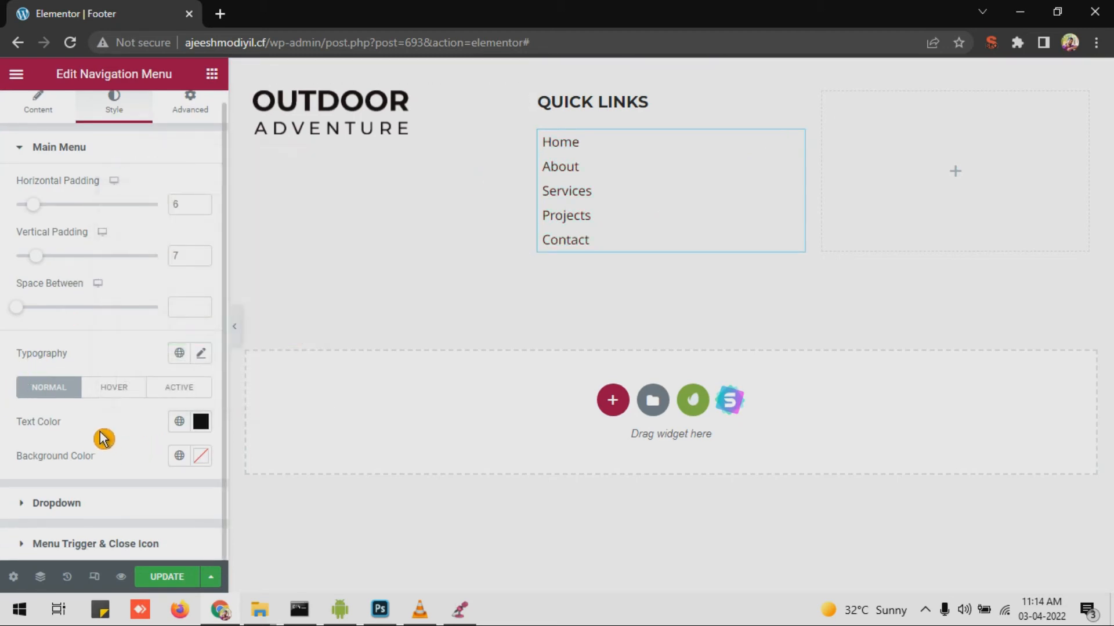
left_click(107, 404)
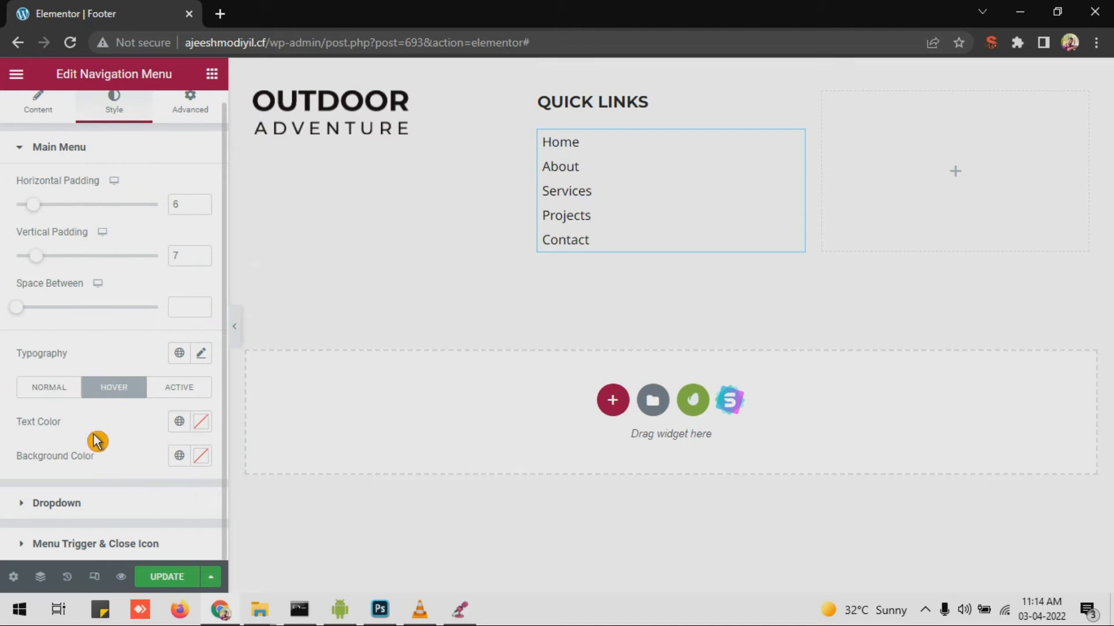
left_click(201, 426)
right_click(172, 388)
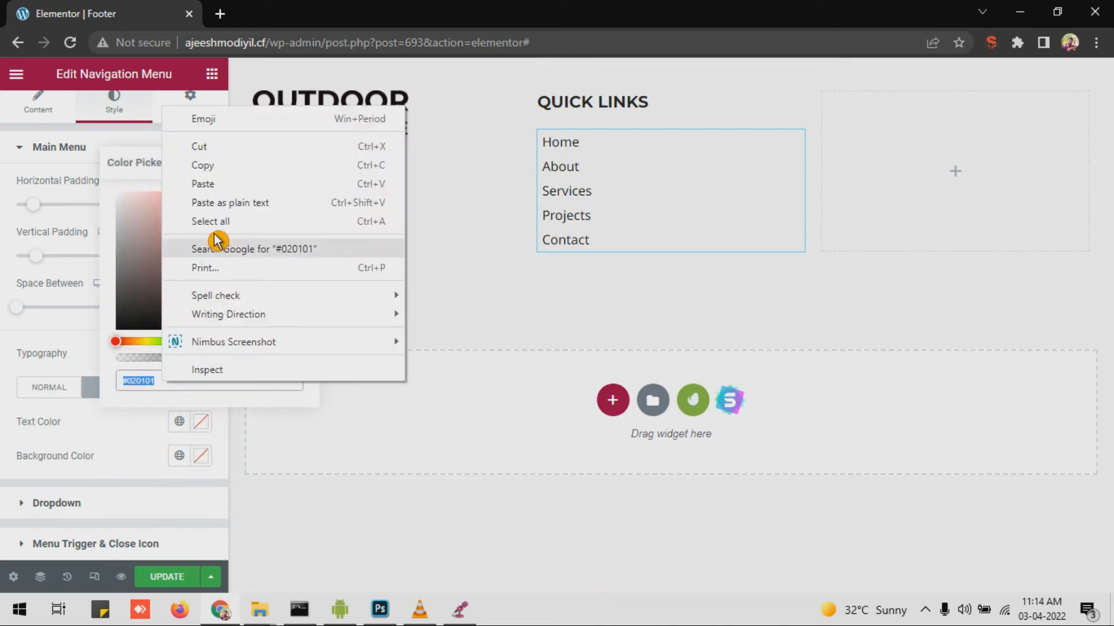
left_click(214, 183)
left_click(167, 464)
left_click(179, 387)
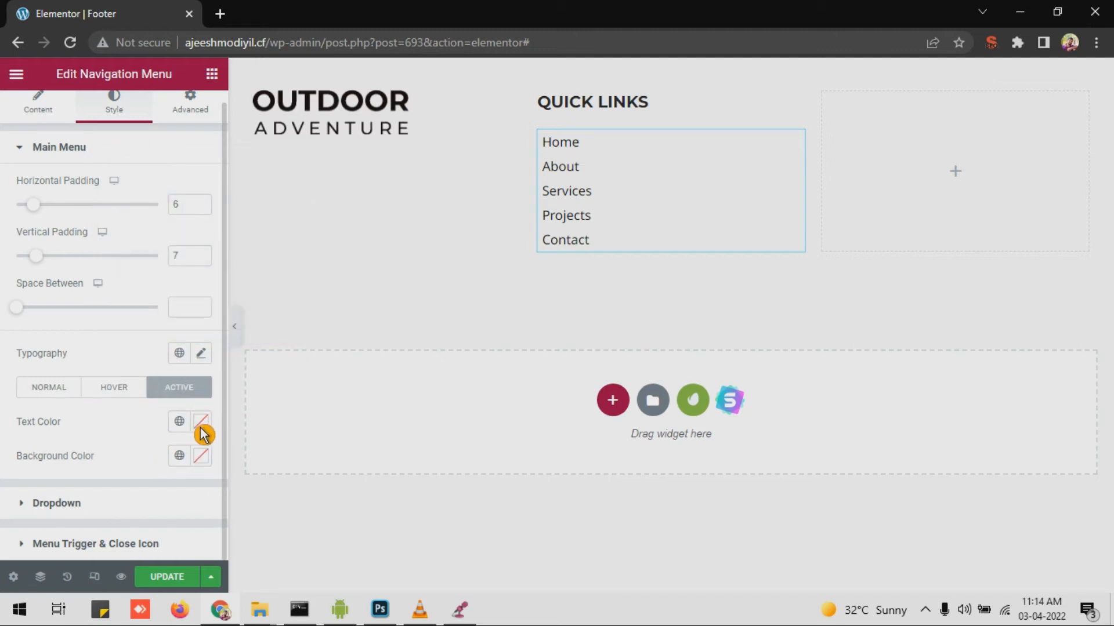
left_click(196, 429)
left_click(199, 429)
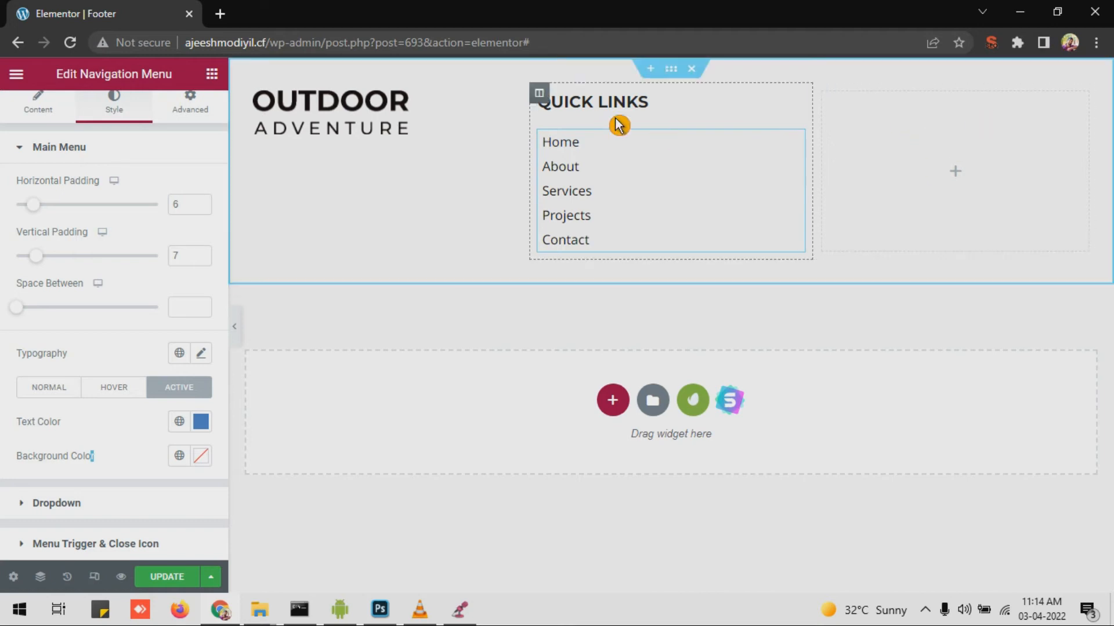
right_click(666, 114)
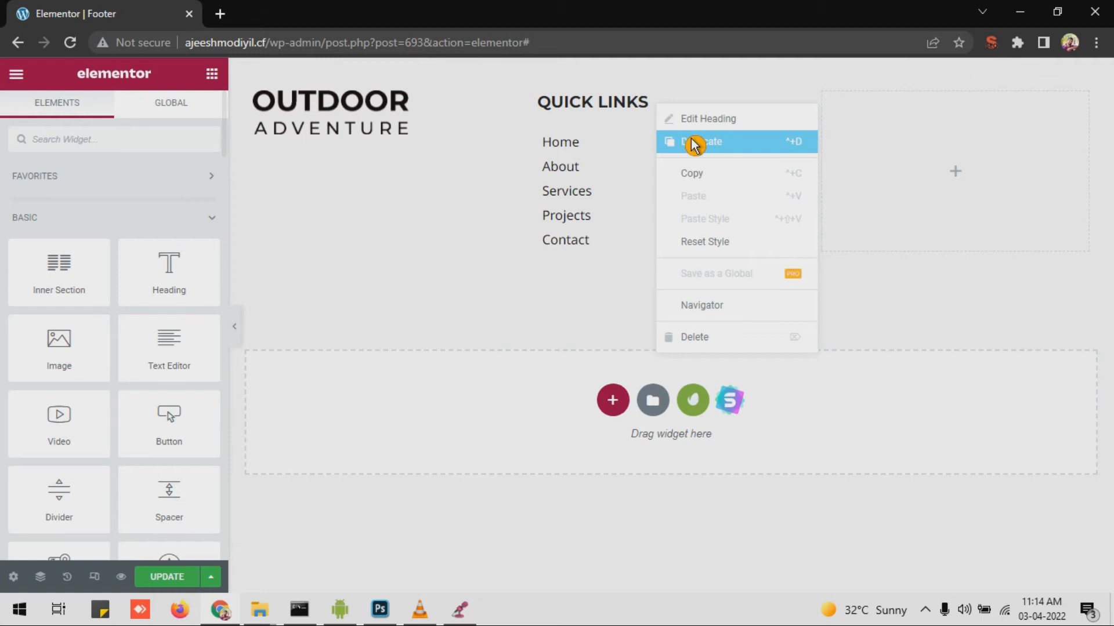
Step: Duplicate the Quick Links heading into the third column and retitle the copy 'Contact Us'
left_click(660, 141)
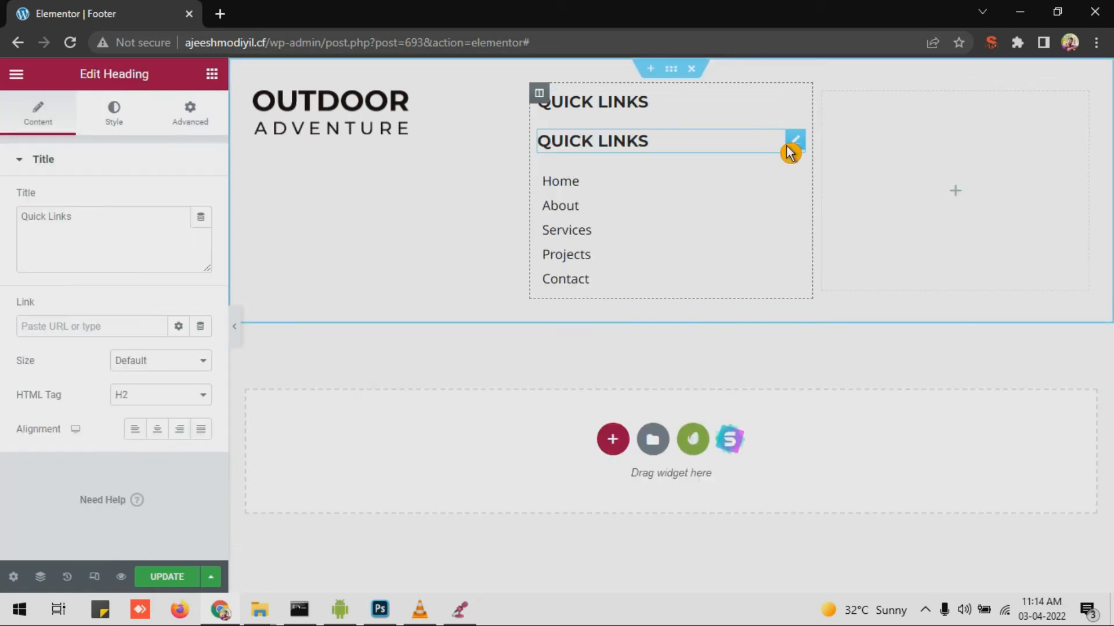
left_click_drag(800, 145, 664, 120)
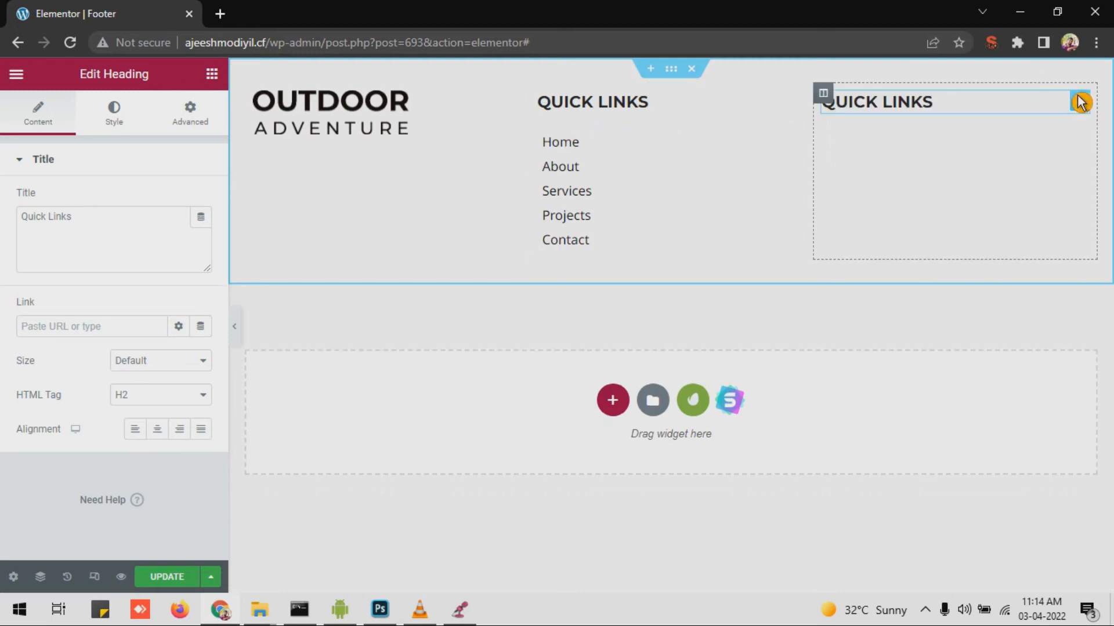
triple_click(977, 111)
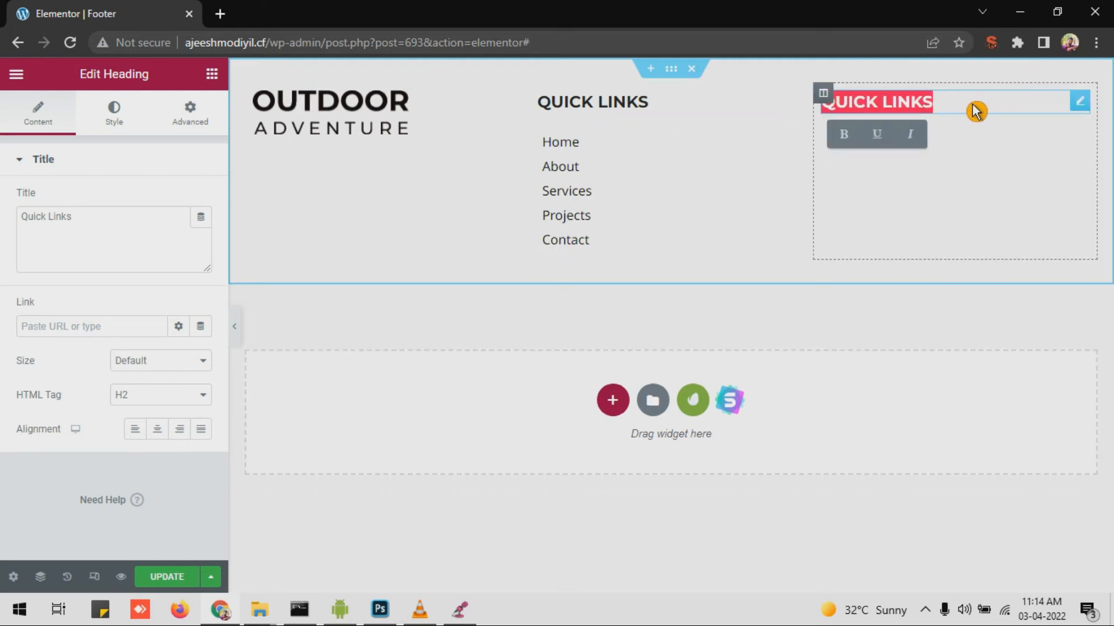
key("BackSpace")
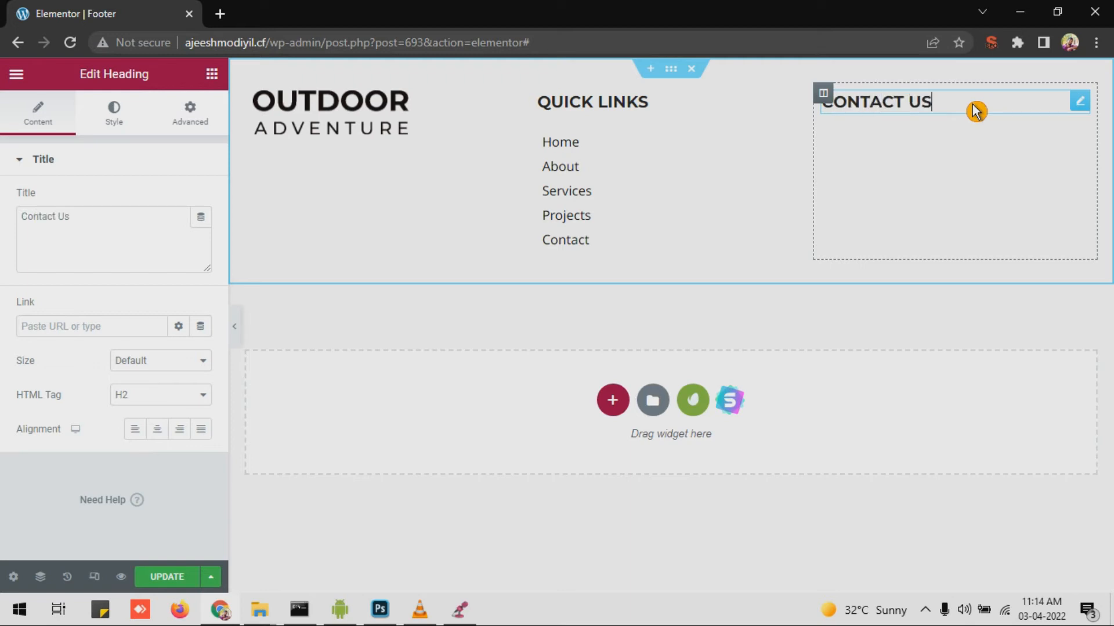
left_click(212, 75)
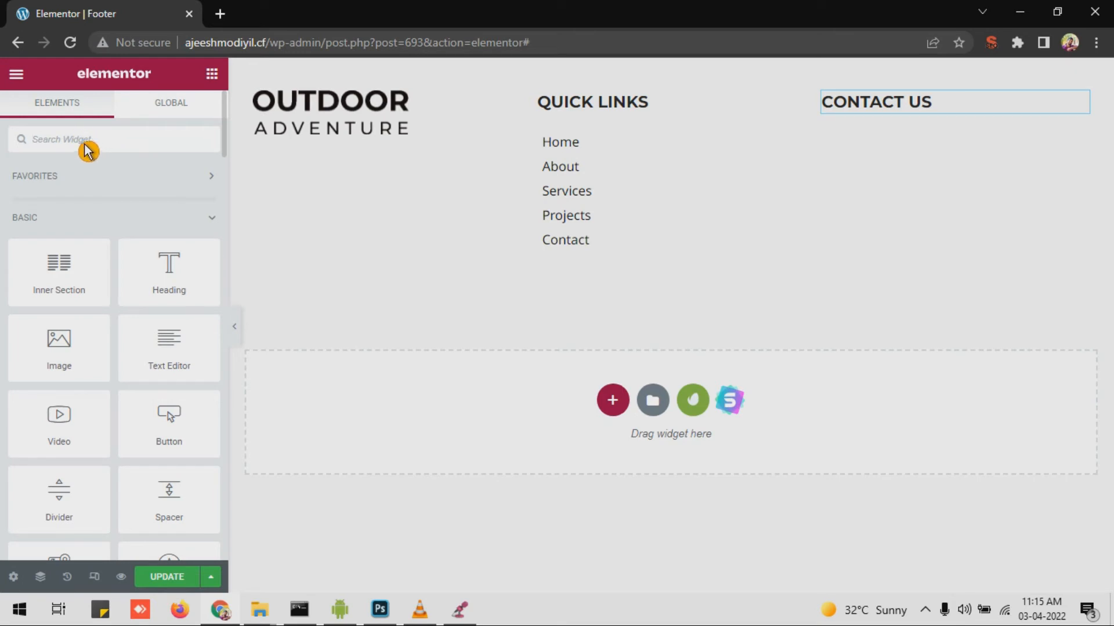
Step: Place an Icon List widget beneath Contact Us and bring up icon choices for List Item #1
type("lis")
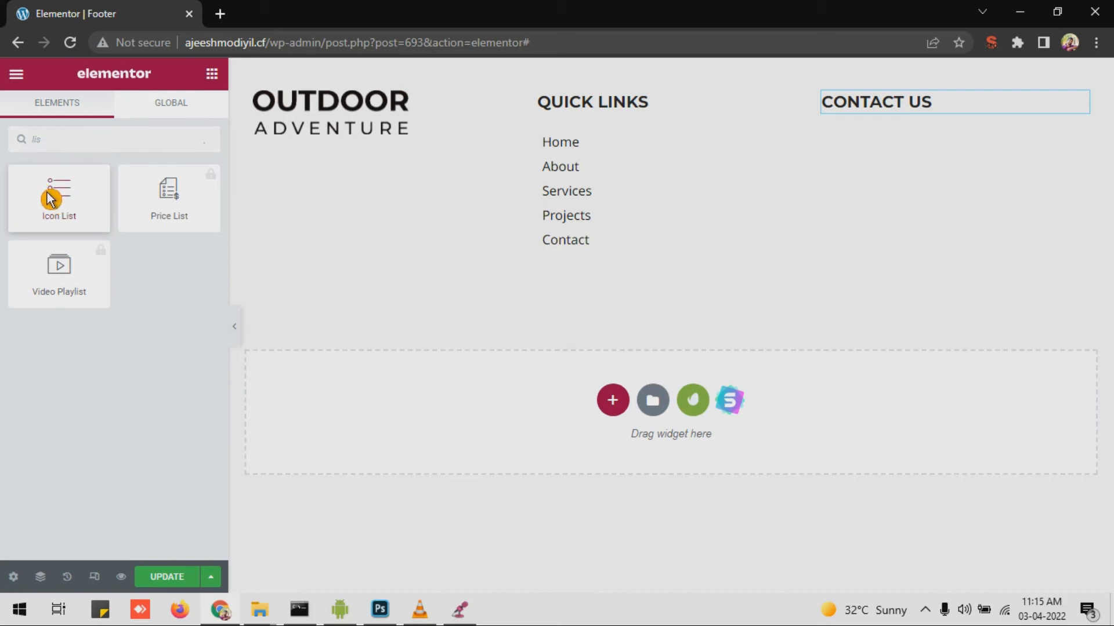
left_click_drag(46, 203, 900, 131)
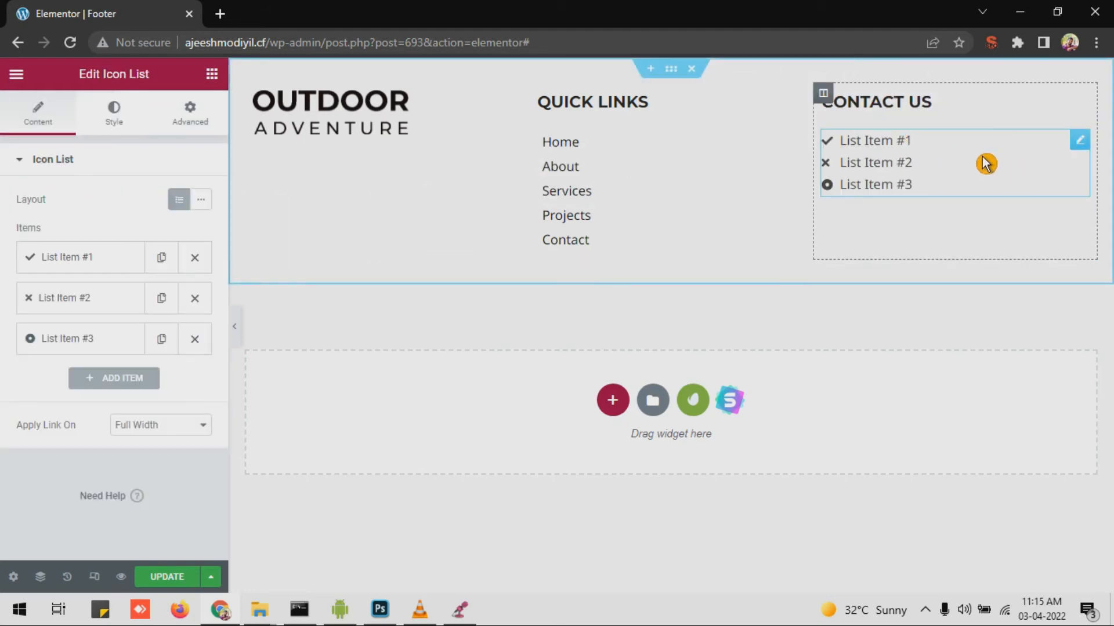
left_click(99, 264)
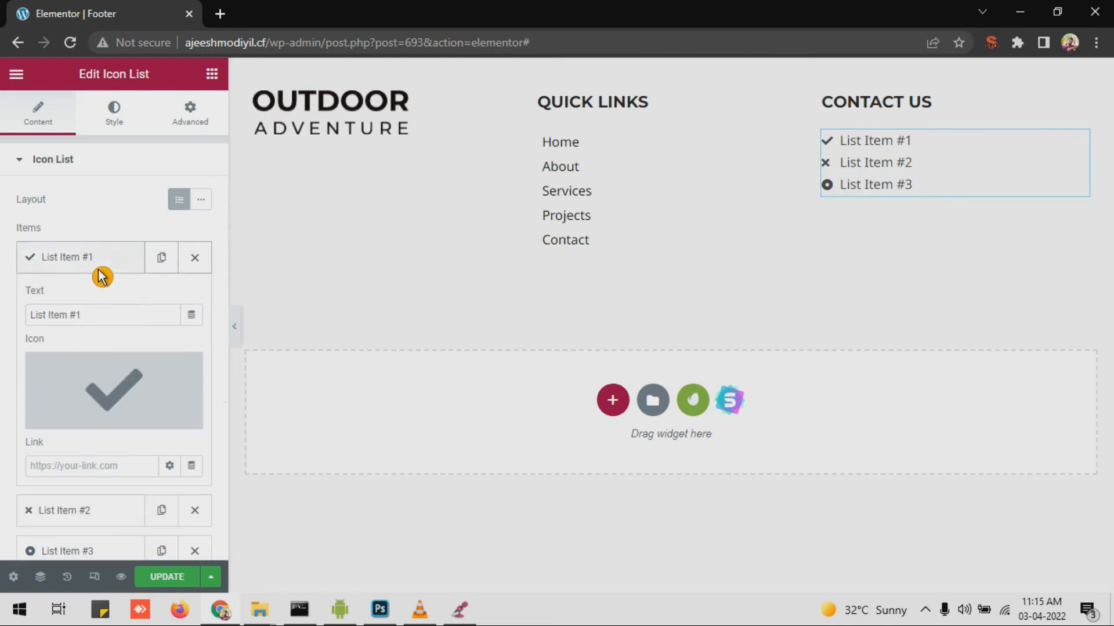
mouse_move(81, 402)
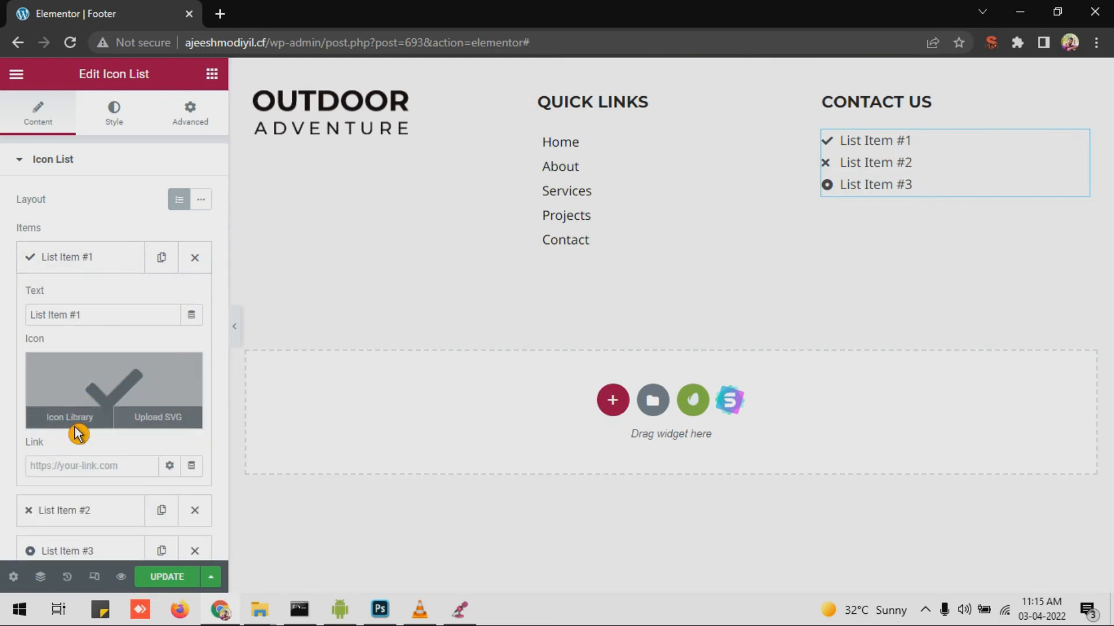
left_click(72, 417)
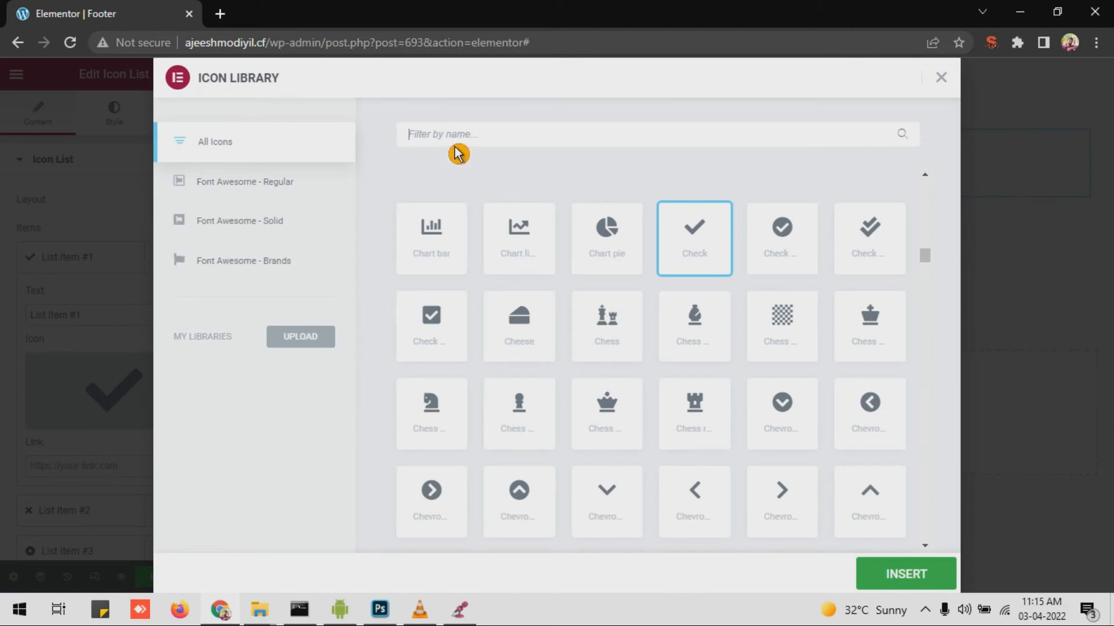
Step: Swap the first item's checkmark for the Map marker icon found by searching 'mar'
type("mar")
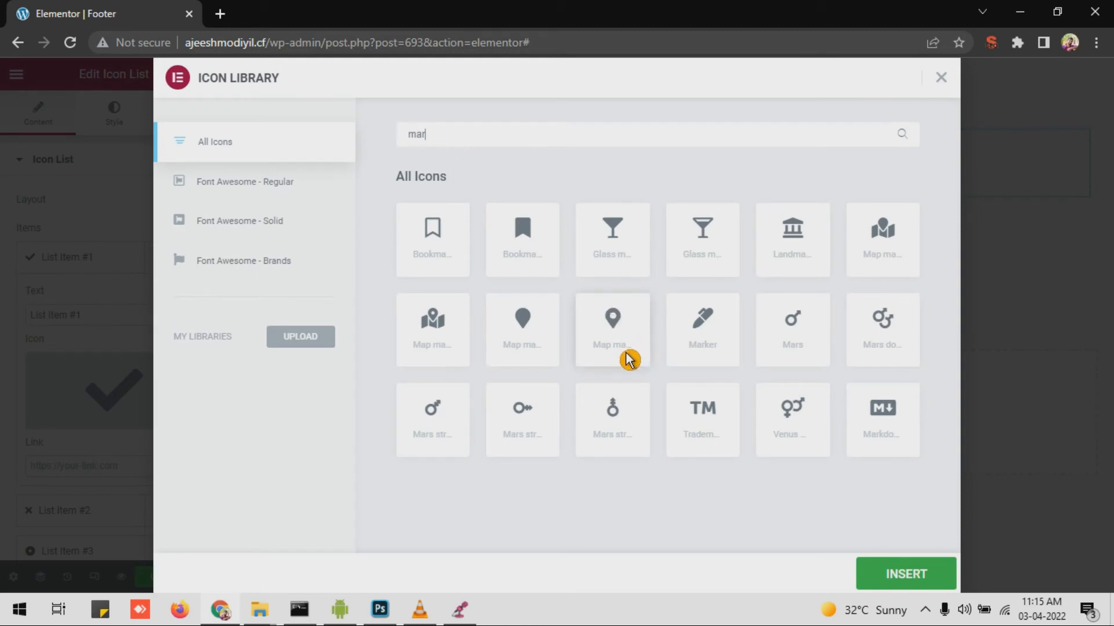
left_click(641, 336)
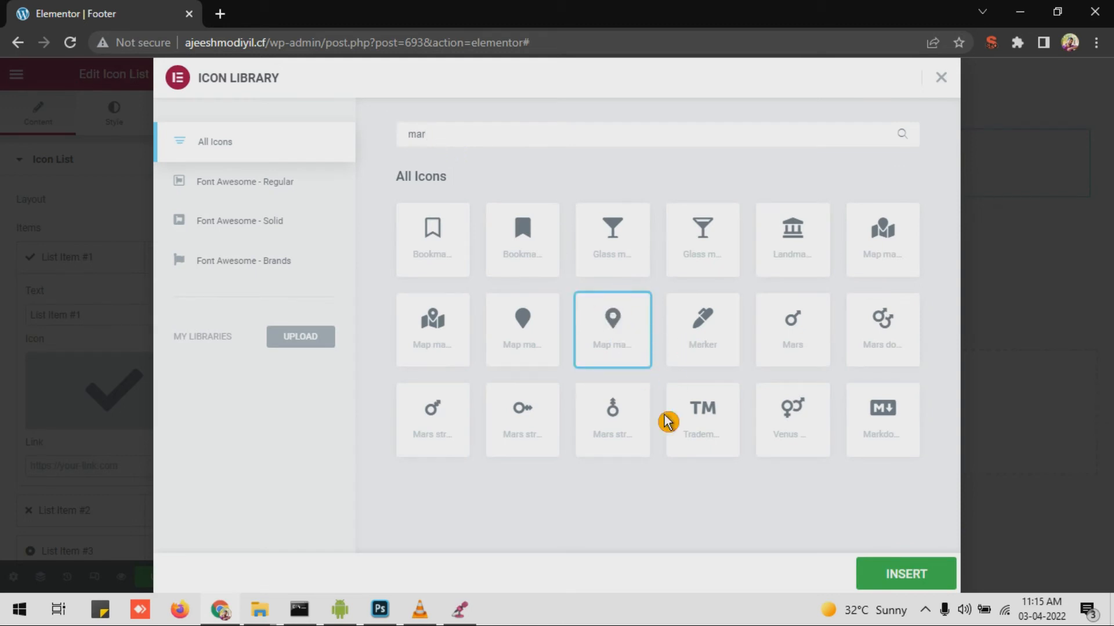
left_click(881, 581)
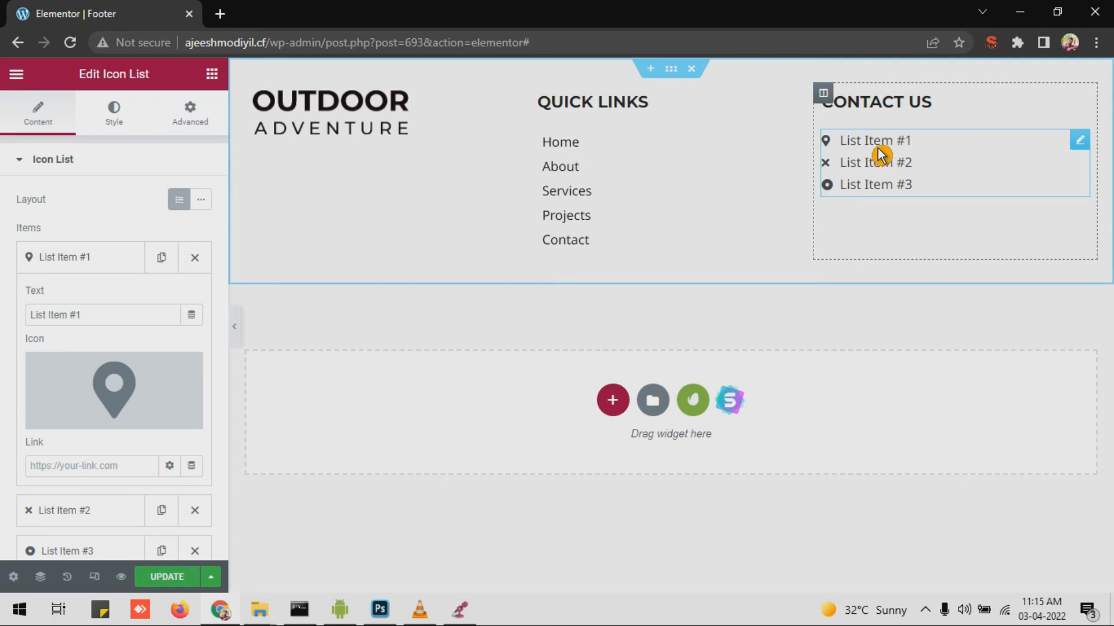
Step: Set the first item's text to the location address and select the second item's placeholder text
double_click(98, 321)
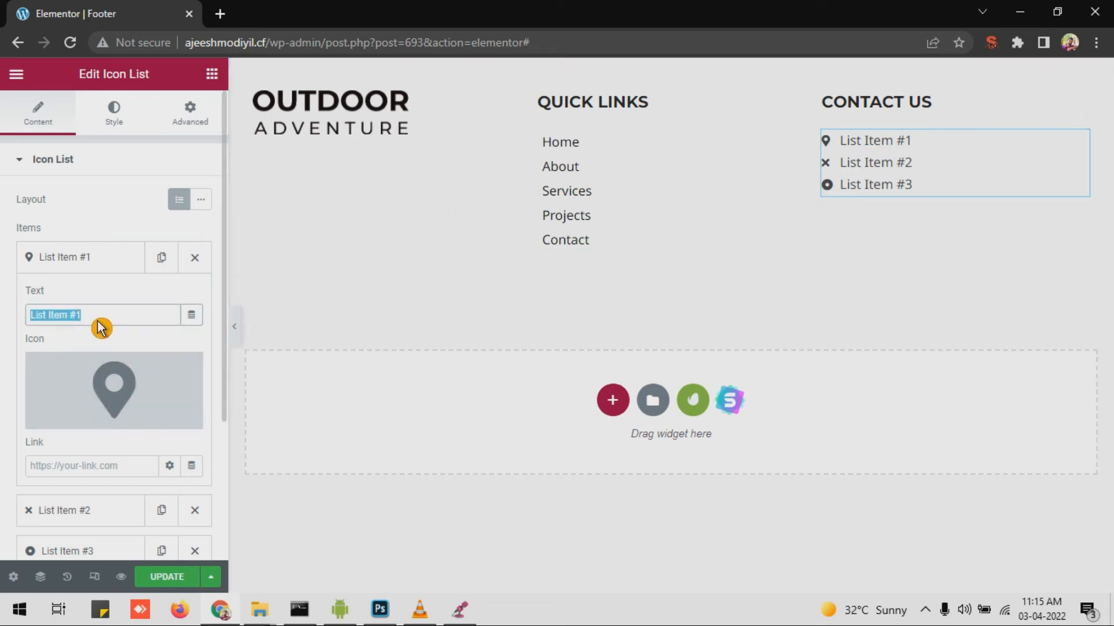
type("Alappuzha kerala india")
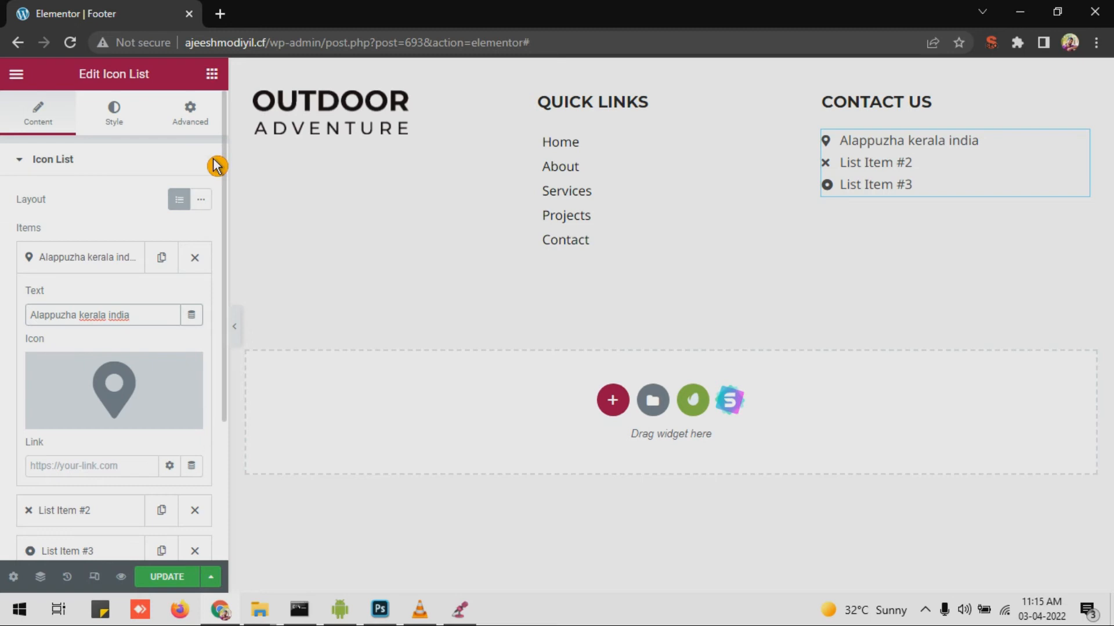
left_click(114, 259)
left_click(109, 288)
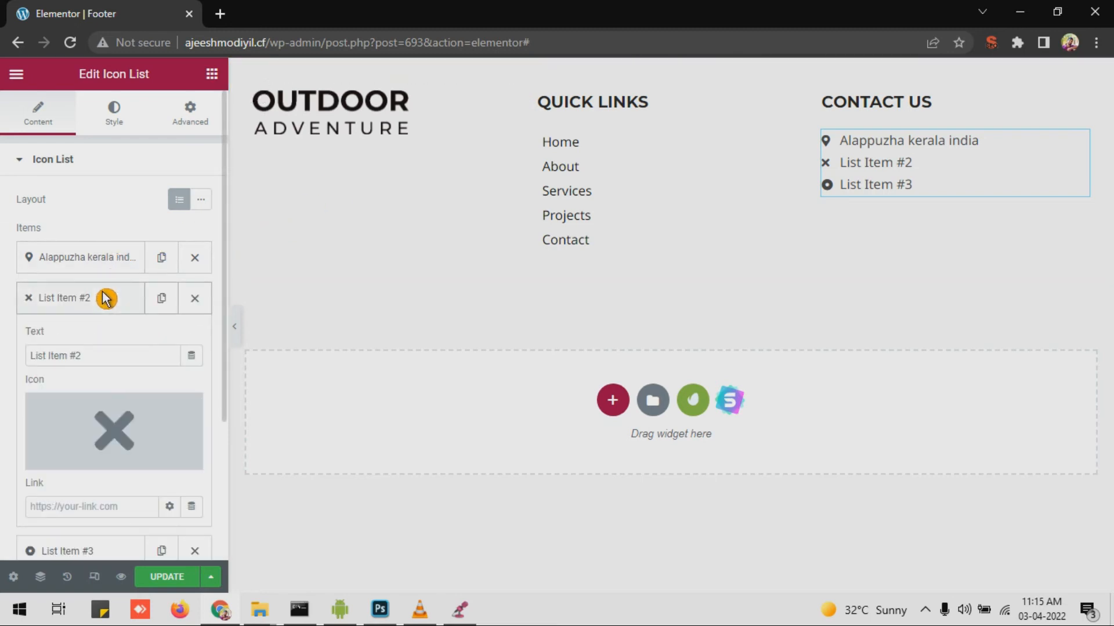
left_click_drag(111, 355, 7, 345)
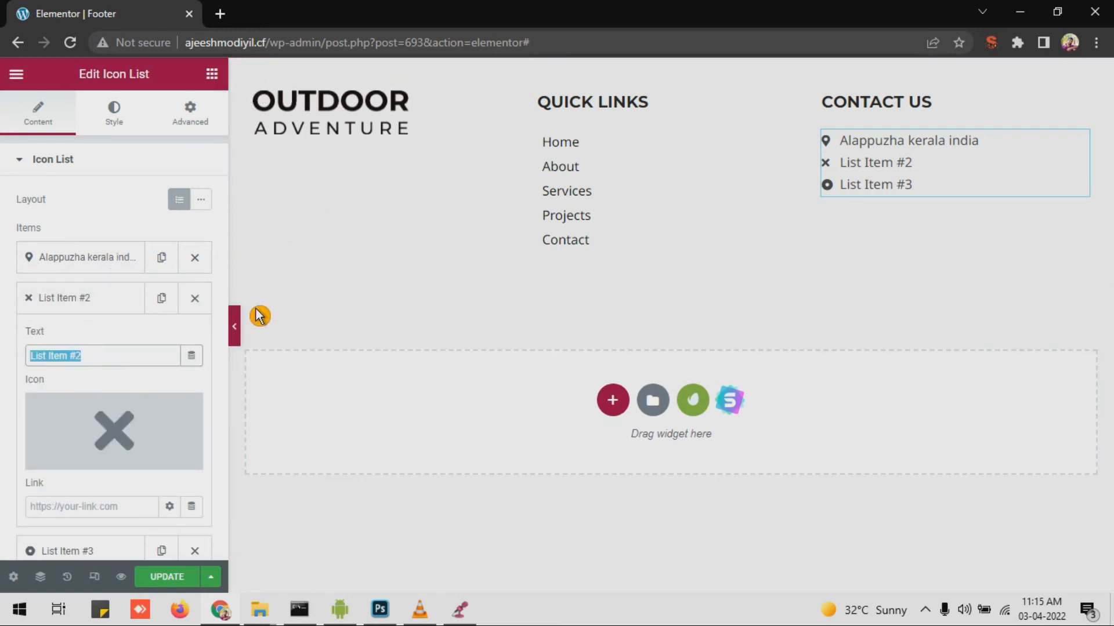
left_click(81, 358)
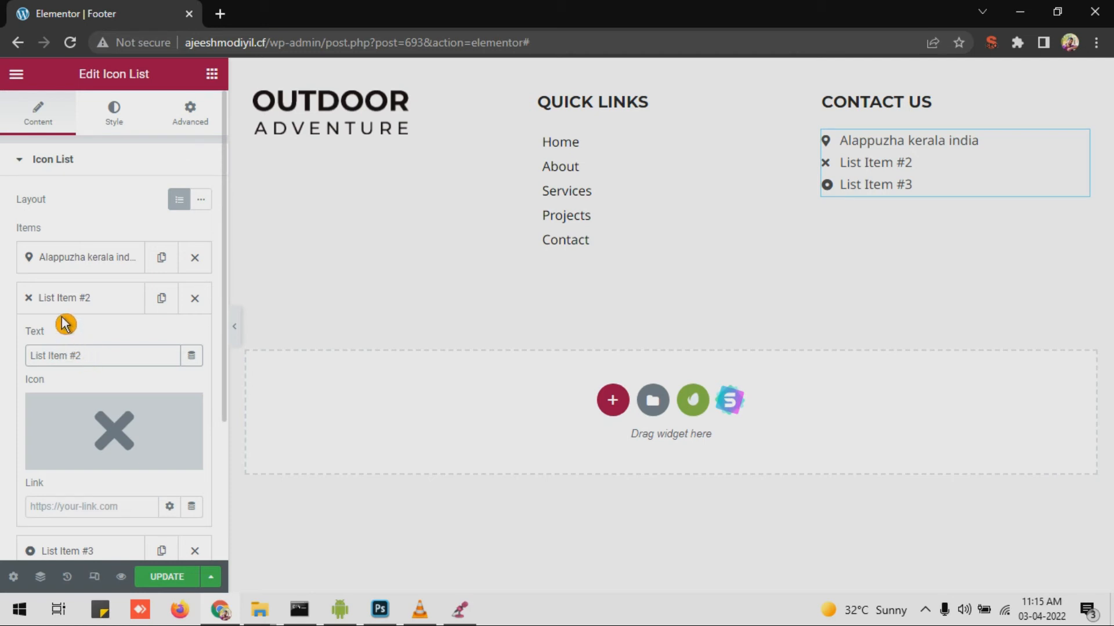
Step: Give the second Contact Us item the Phone alt icon
left_click(64, 458)
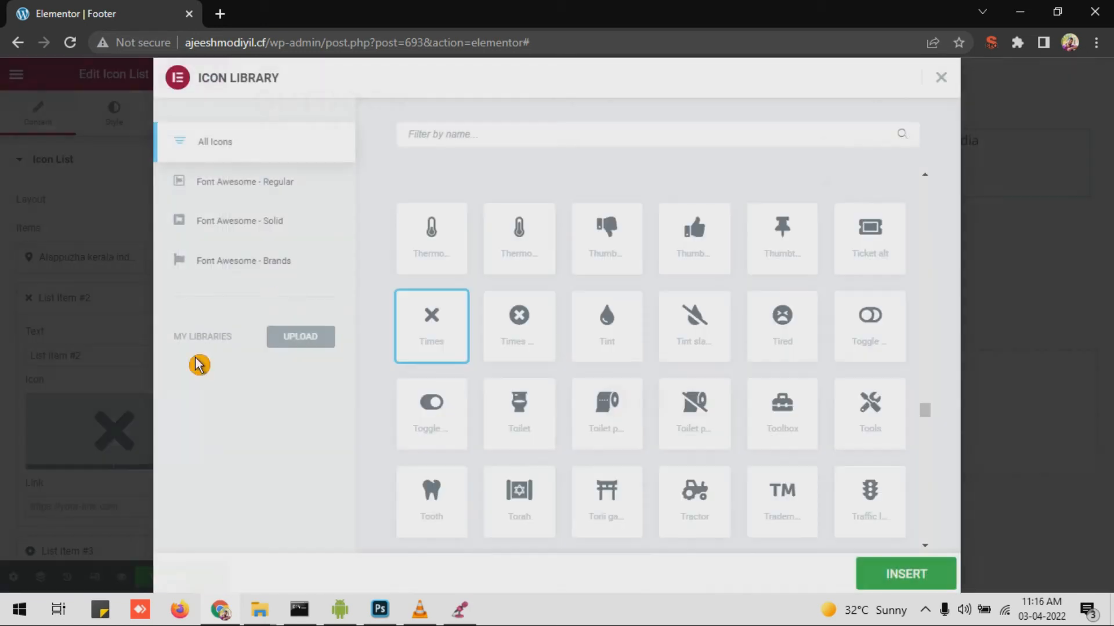
type("phone")
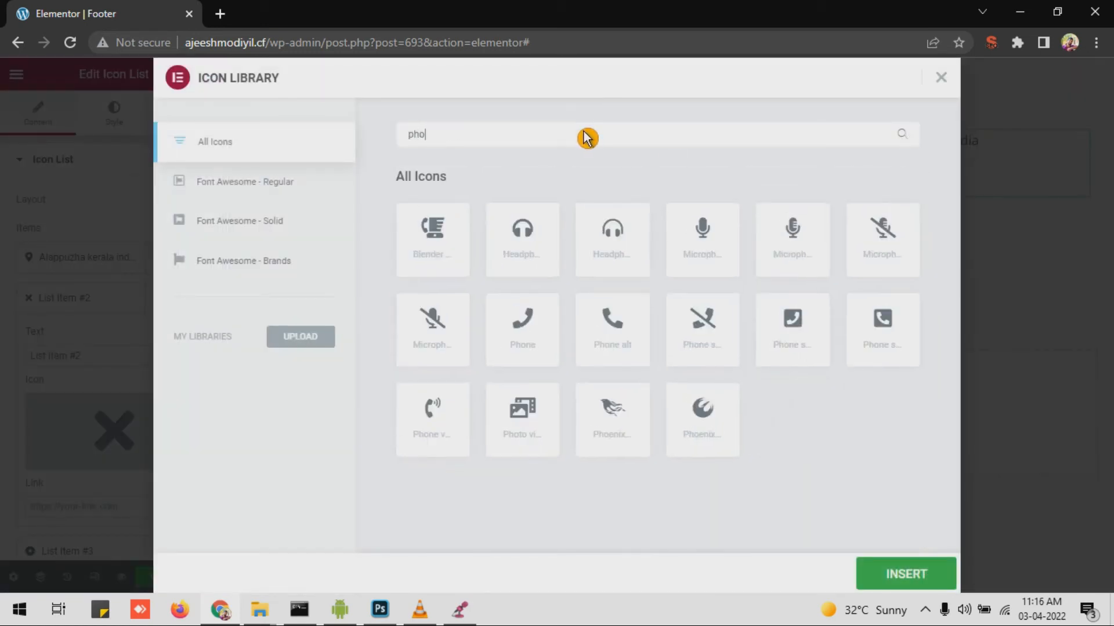
left_click(618, 349)
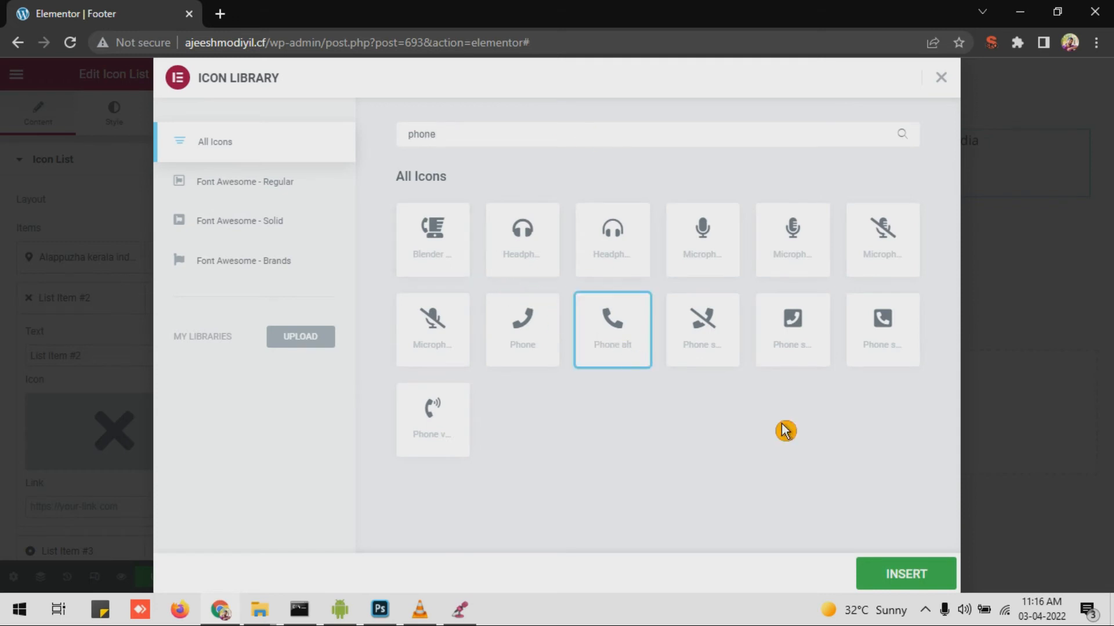
left_click(903, 577)
Step: Enter the phone number as the item's text and link it with tel: plus that number
left_click(92, 361)
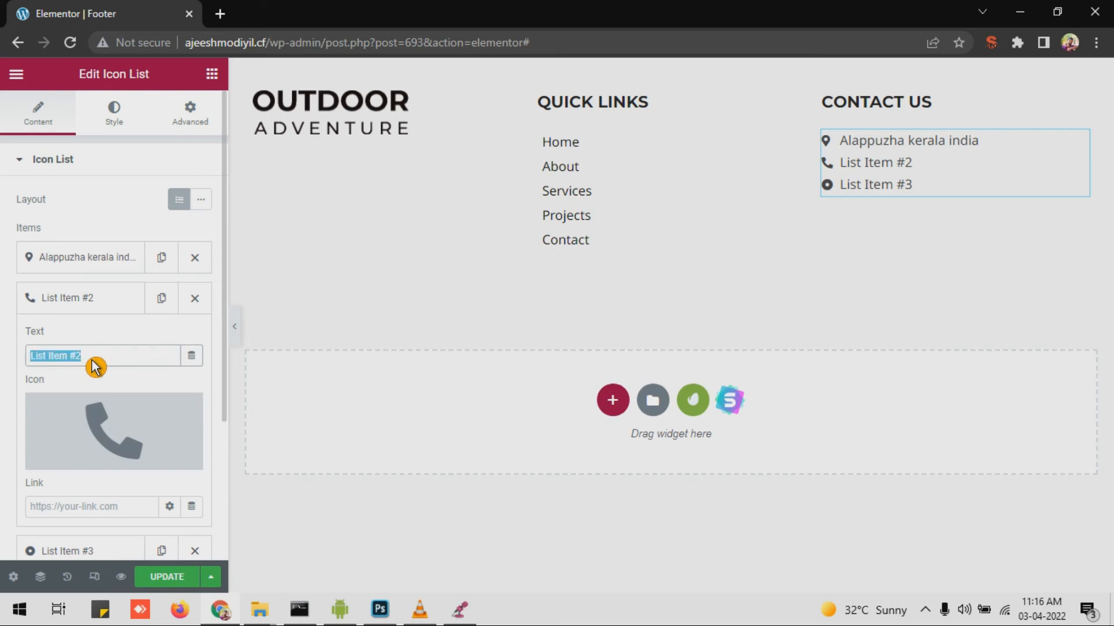
type("1234567890")
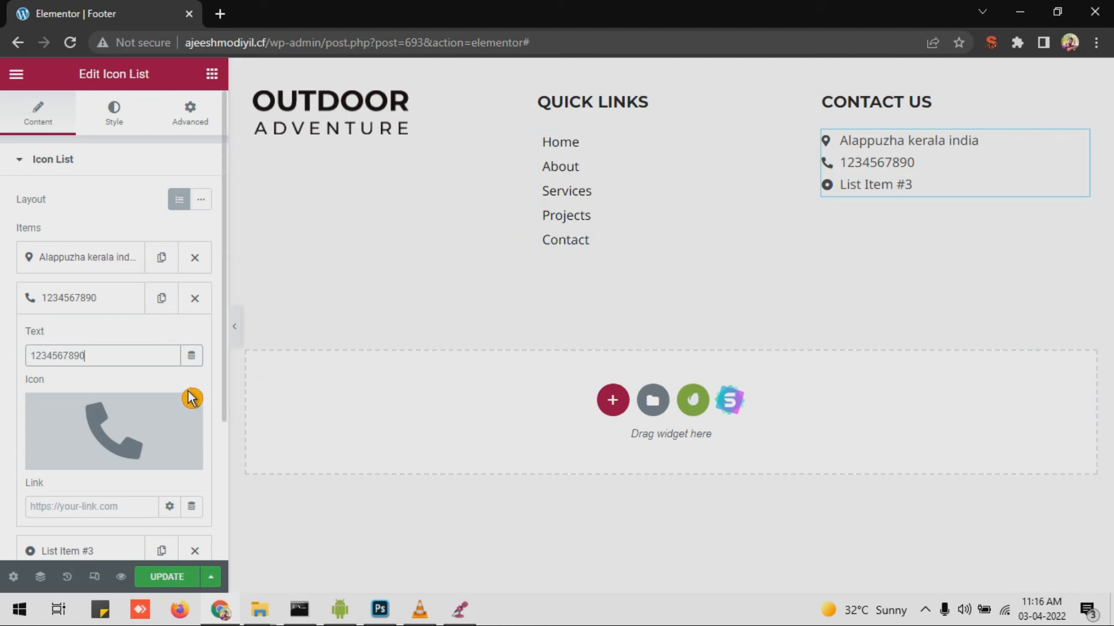
left_click_drag(103, 356, 10, 355)
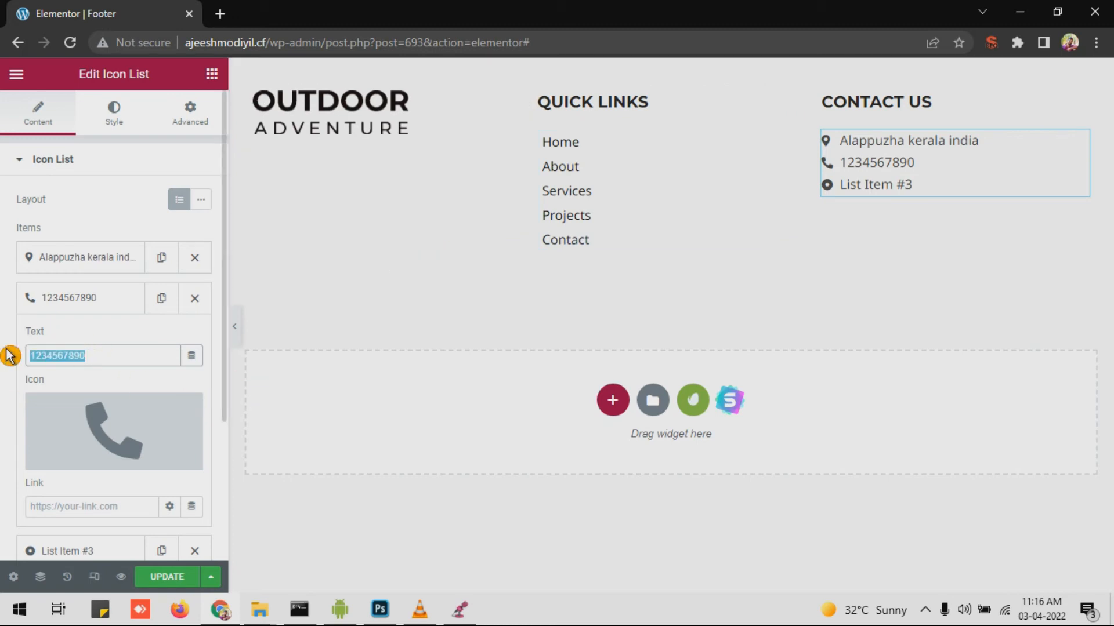
scroll(45, 403, "down", 3)
left_click(72, 347)
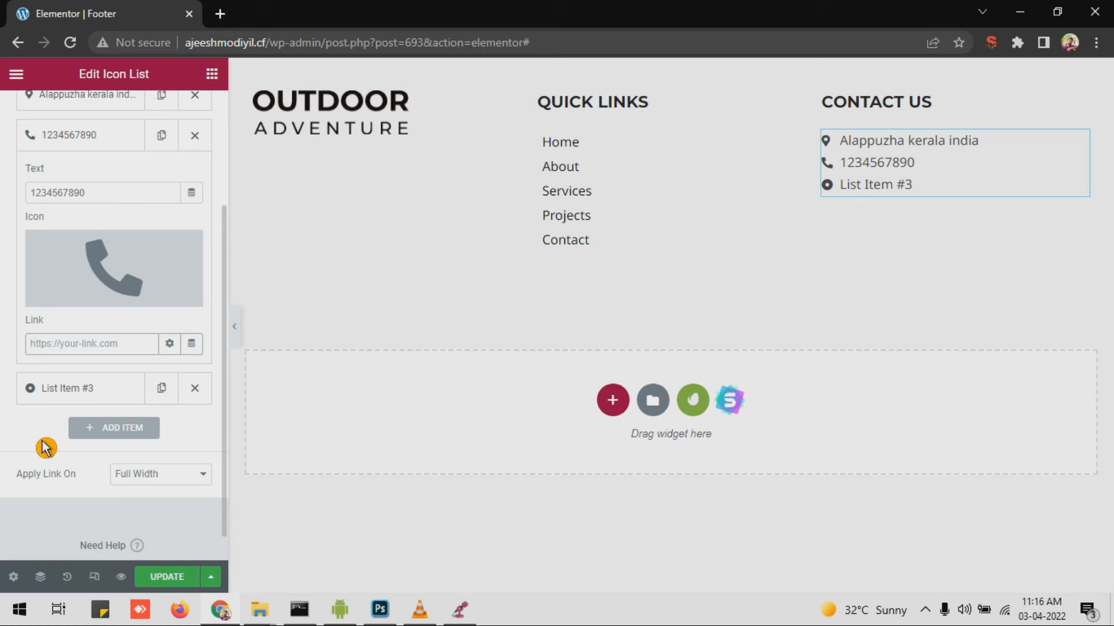
type("tel:1234567890")
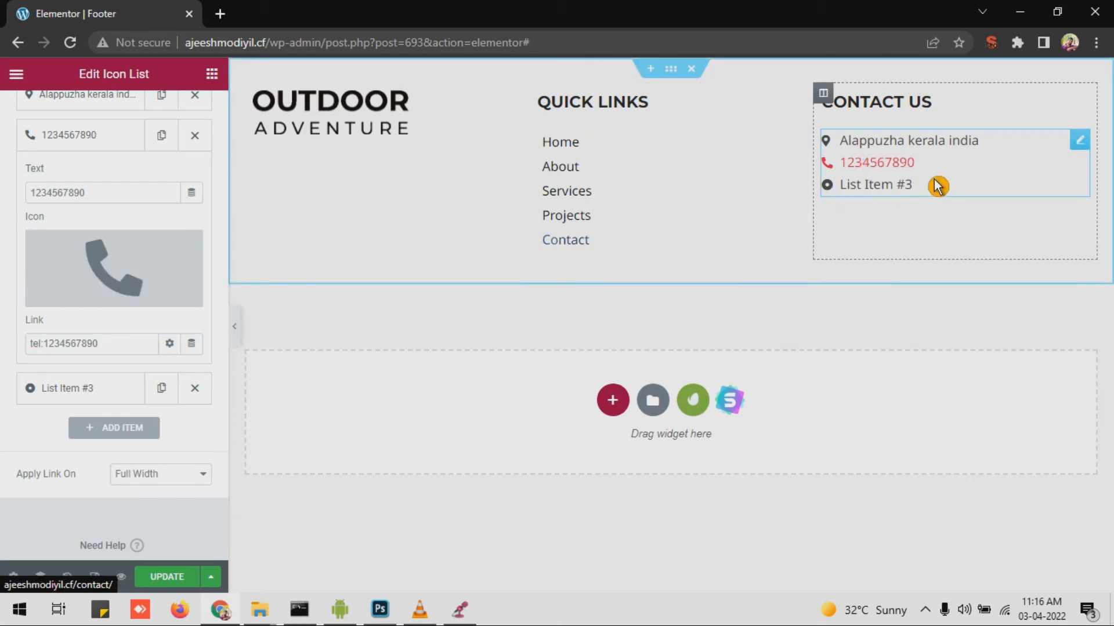
left_click(878, 187)
left_click_drag(138, 239, 35, 231)
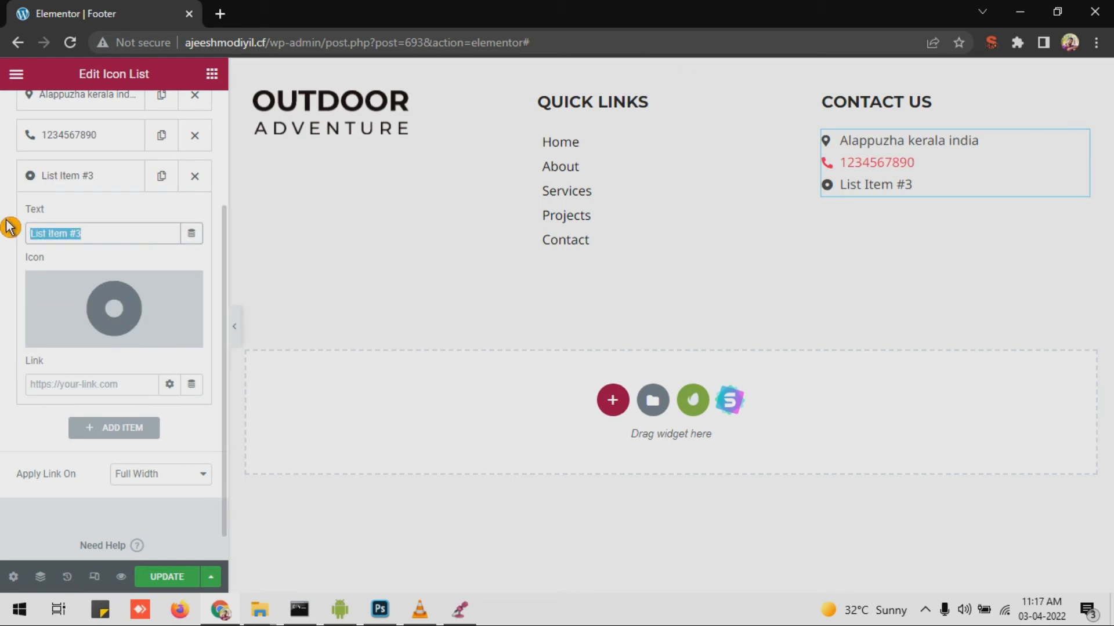
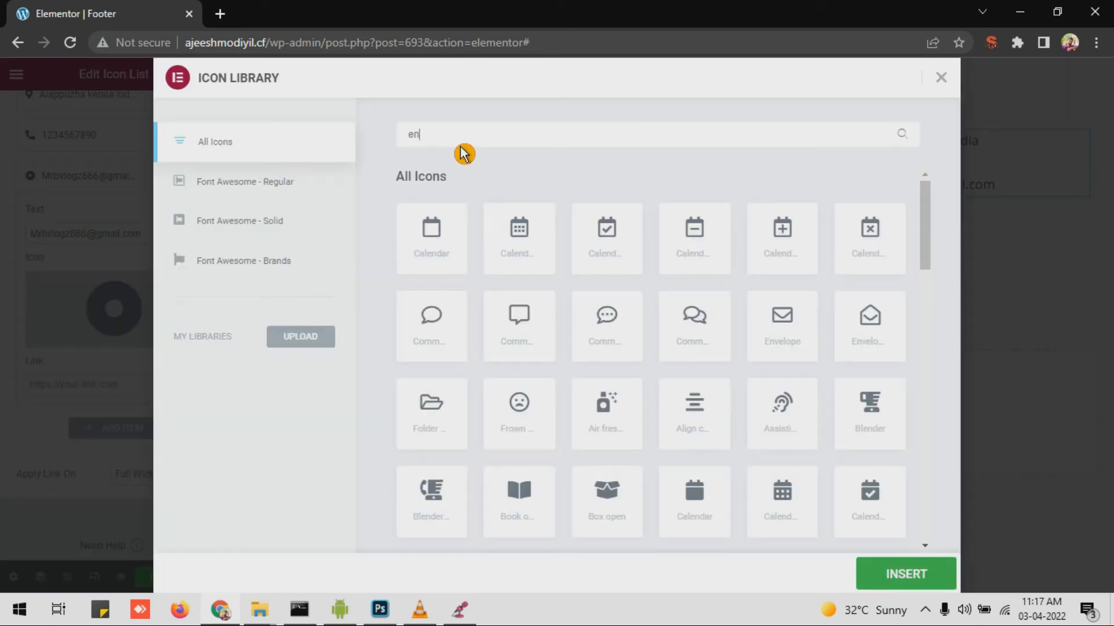
Step: Set the third item's text to the contact e-mail address with an Envelope icon
type("vel")
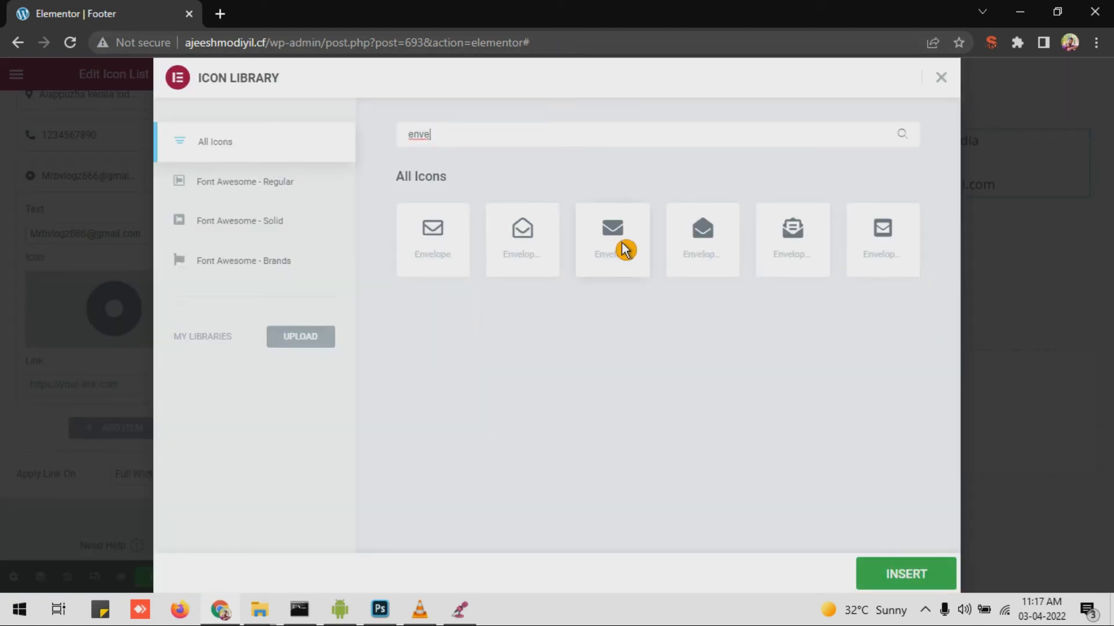
left_click(624, 248)
left_click(912, 582)
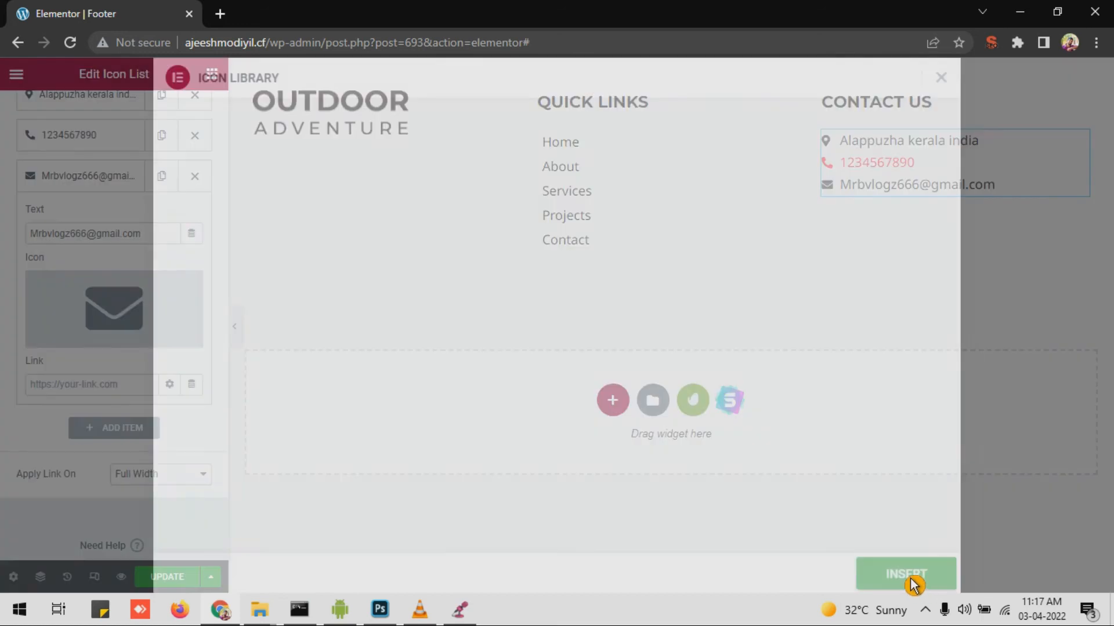
left_click(114, 113)
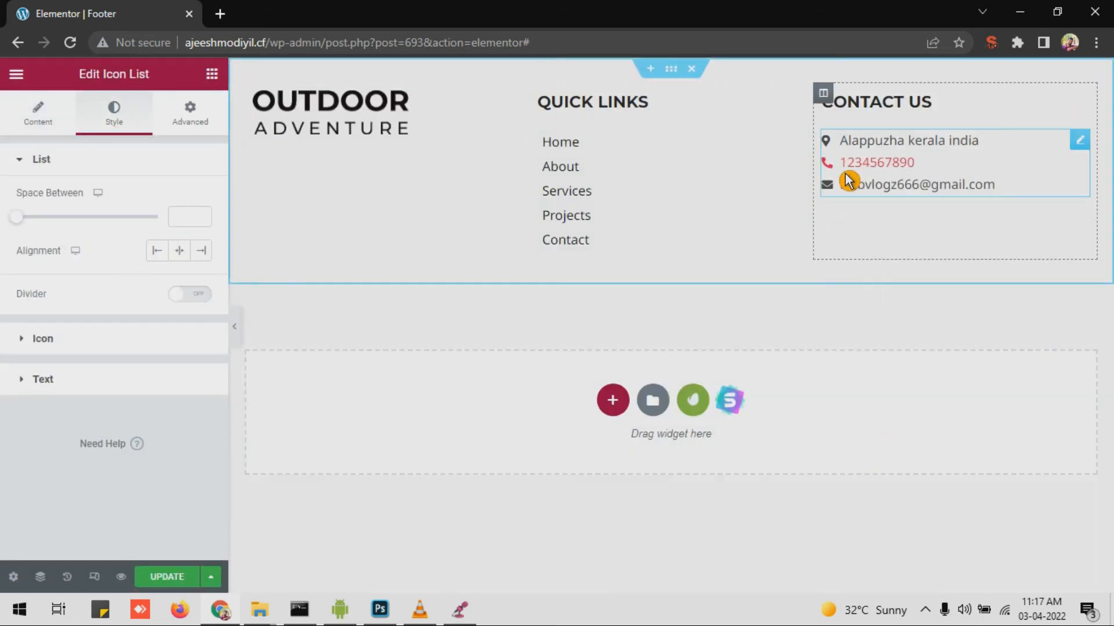
Step: Color the contact list icons medium blue and adjust the list text colour
left_click(87, 341)
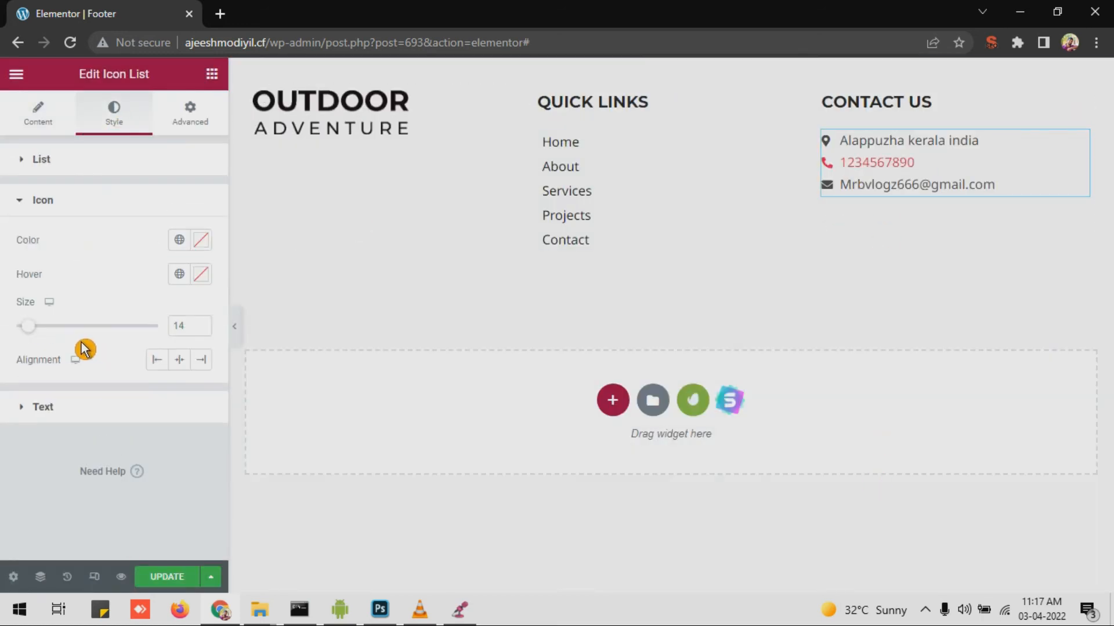
left_click(202, 242)
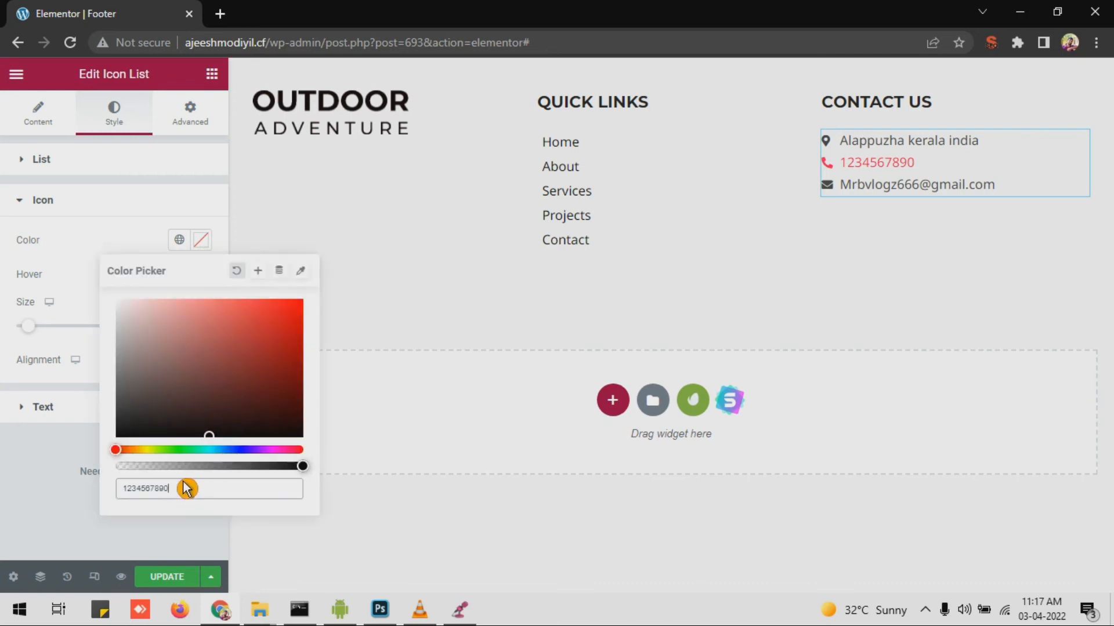
double_click(125, 489)
left_click(236, 451)
mouse_move(235, 372)
left_mouse_down()
mouse_move(259, 320)
mouse_move(249, 316)
left_mouse_up()
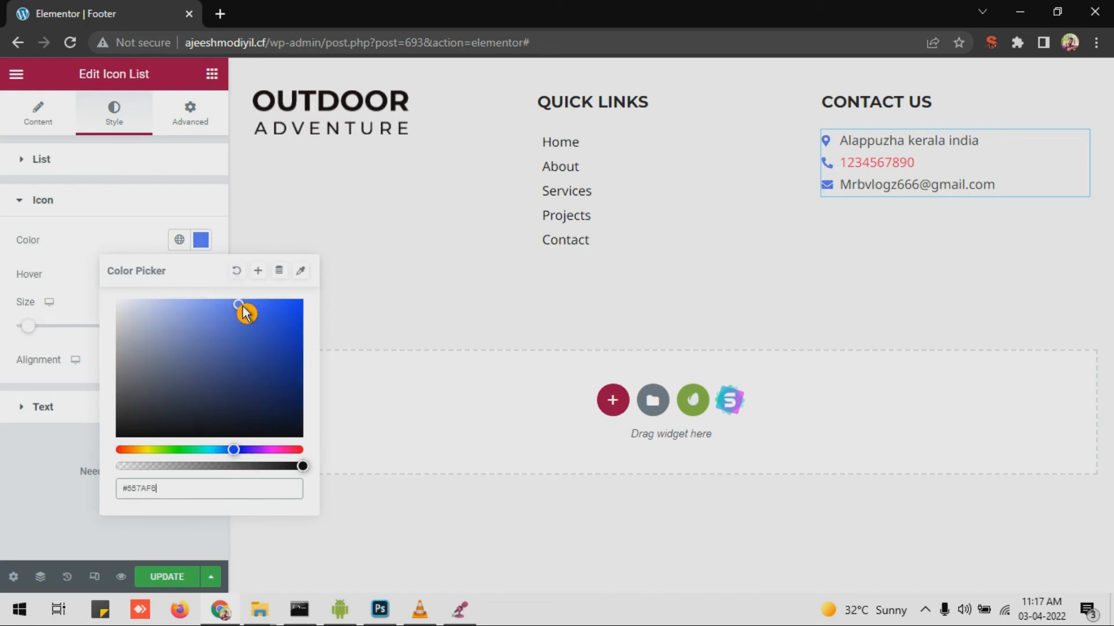
left_click(43, 407)
left_click(201, 281)
left_click(29, 492)
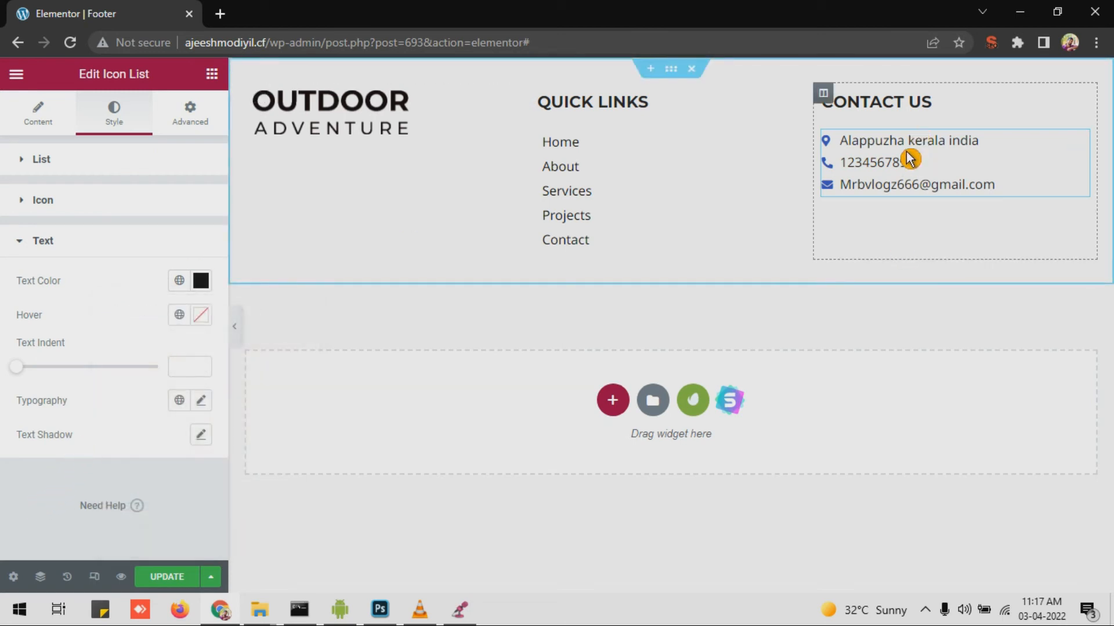
Step: Increase item spacing to 3, align the contact items left, and leave dividers off
left_click(45, 174)
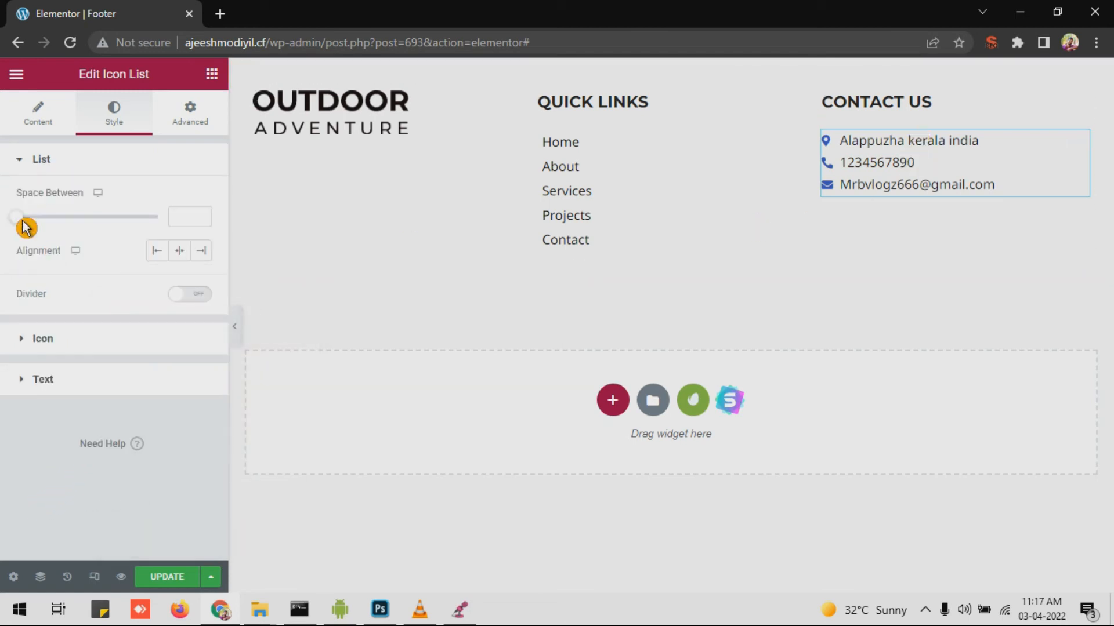
left_click_drag(25, 222, 35, 228)
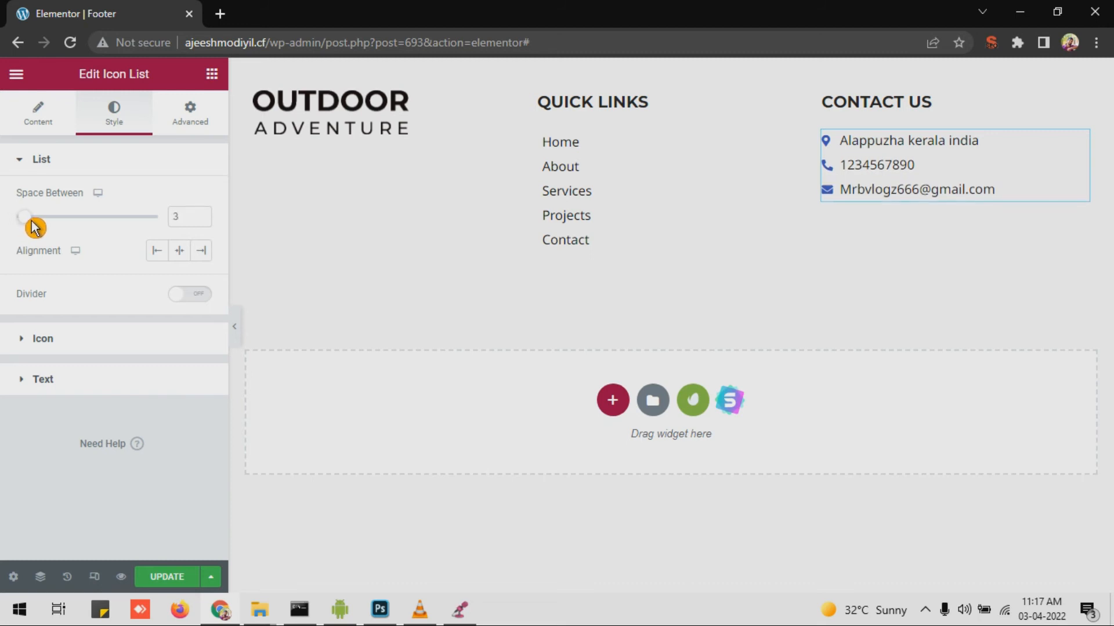
left_click(167, 260)
left_click(197, 294)
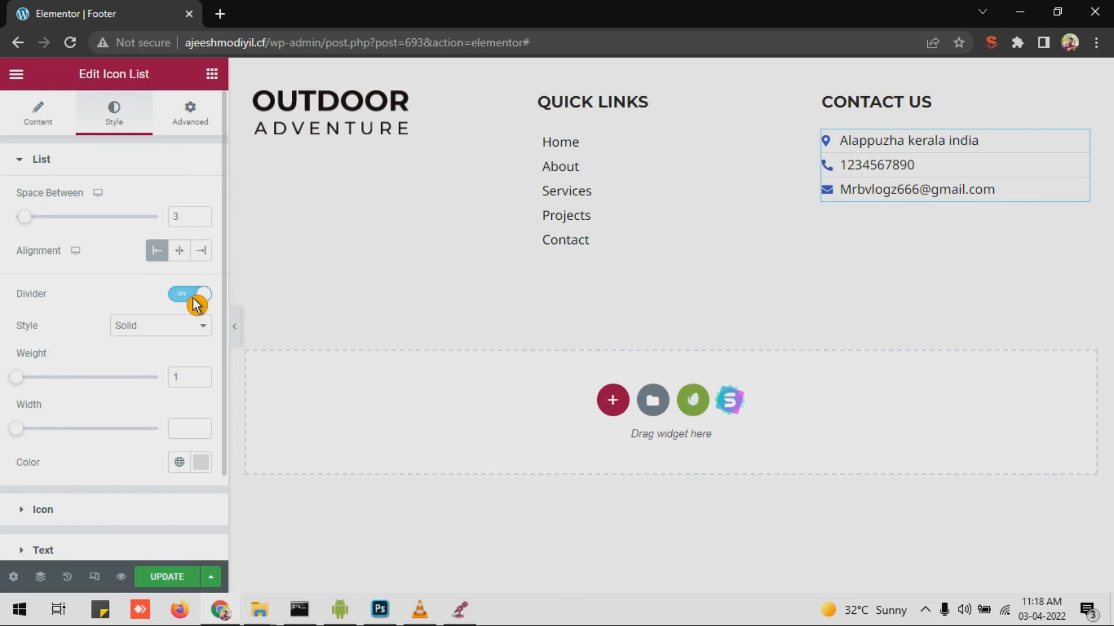
left_click(195, 296)
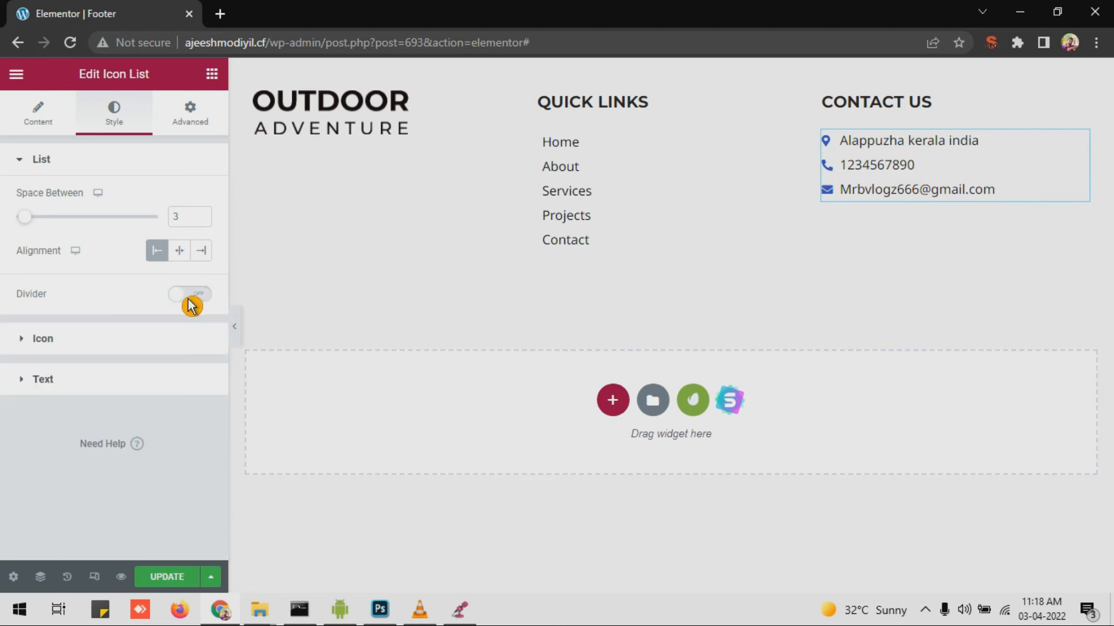
left_click(52, 130)
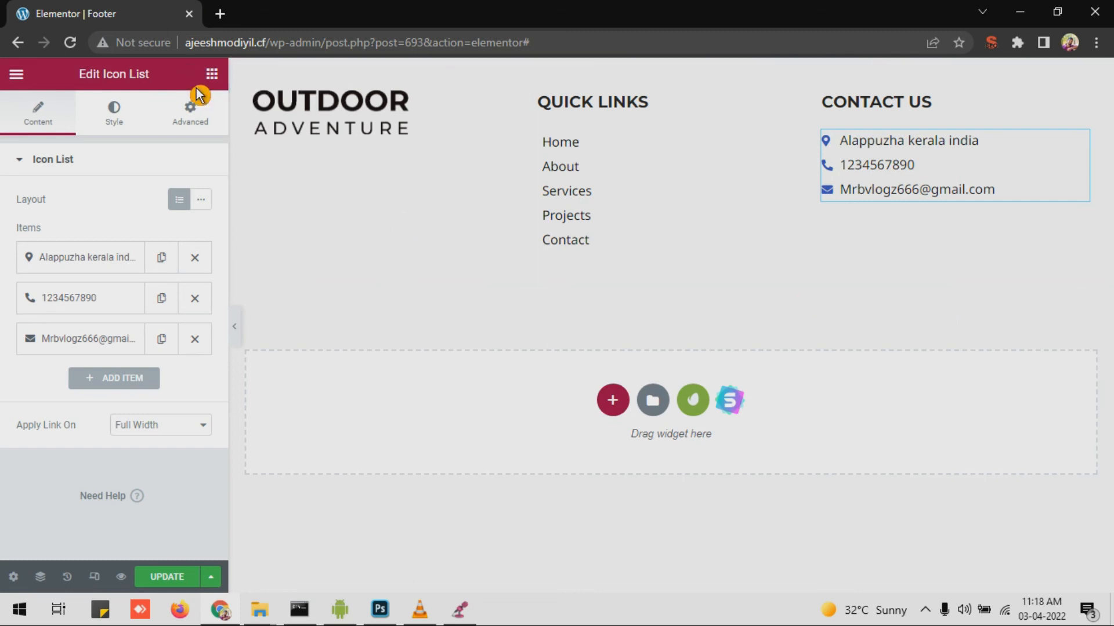
left_click(211, 77)
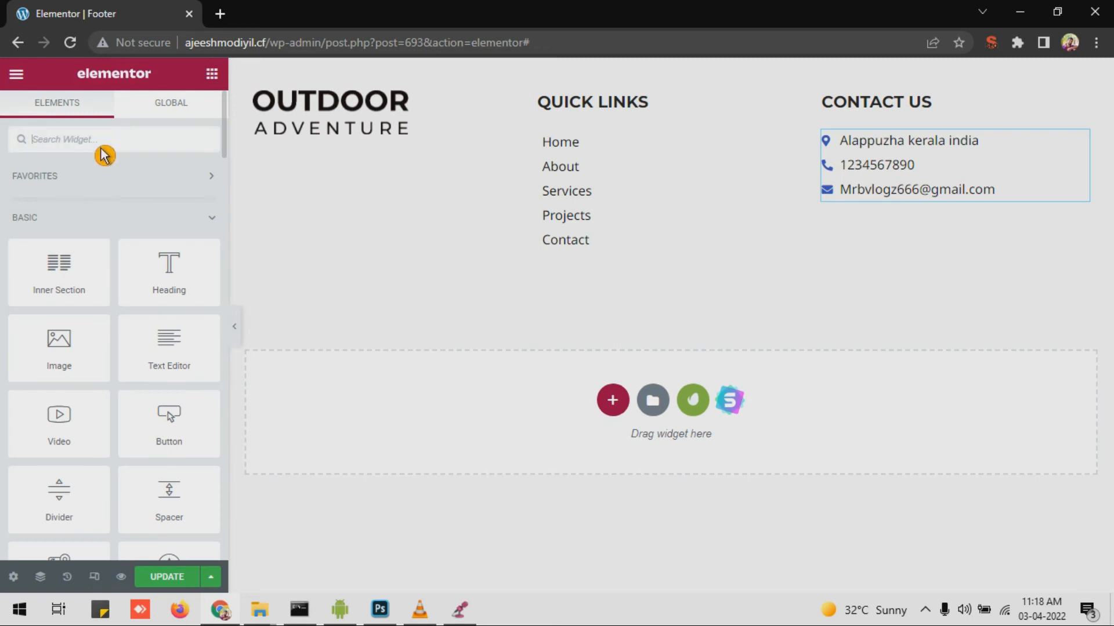
Step: Add a Social Icons widget below the e-mail line with Circle shape and Left alignment
type("icon")
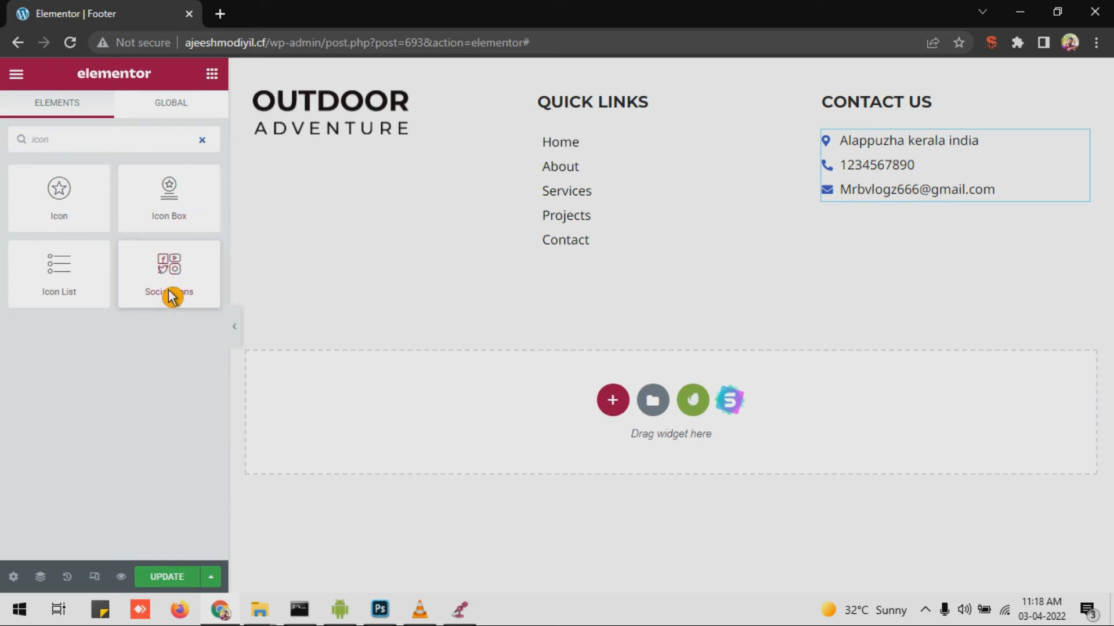
left_click_drag(167, 290, 920, 207)
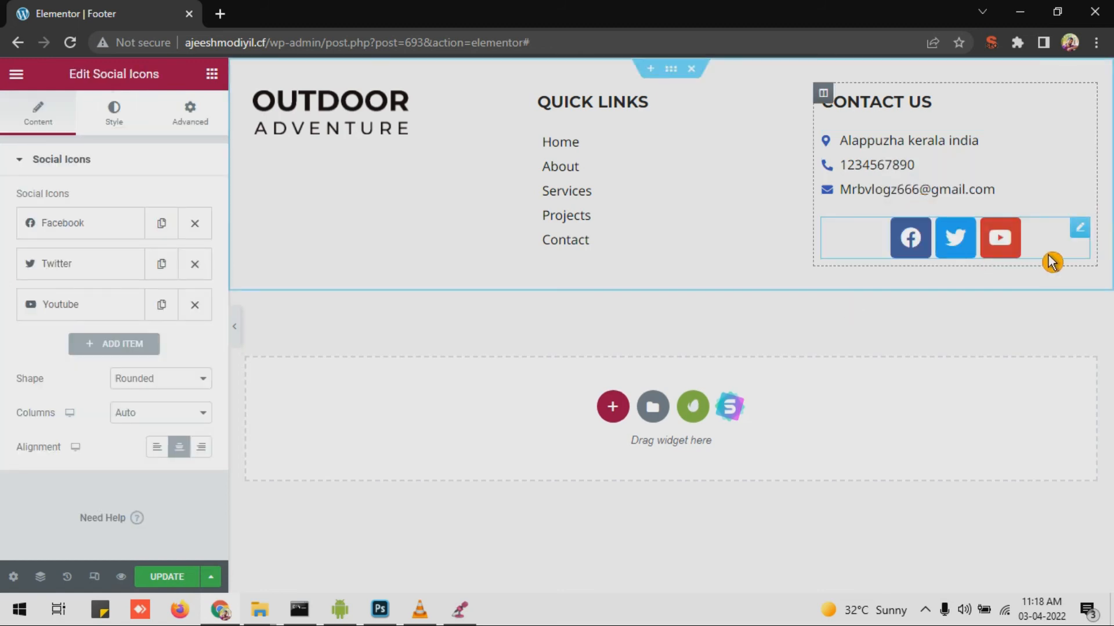
left_click(138, 381)
left_click(157, 423)
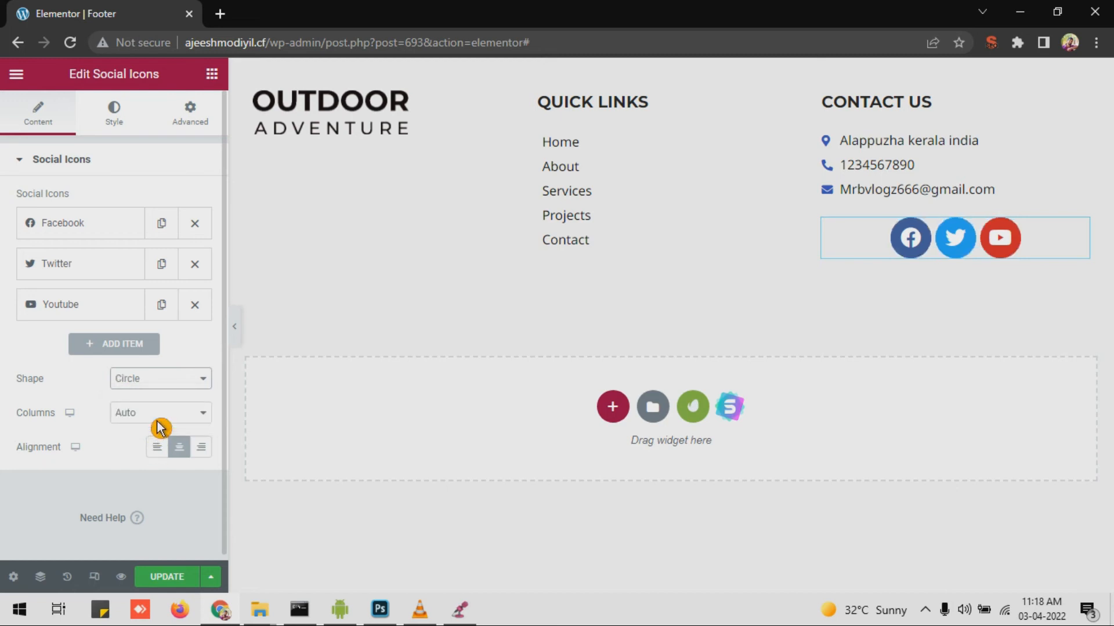
left_click(156, 448)
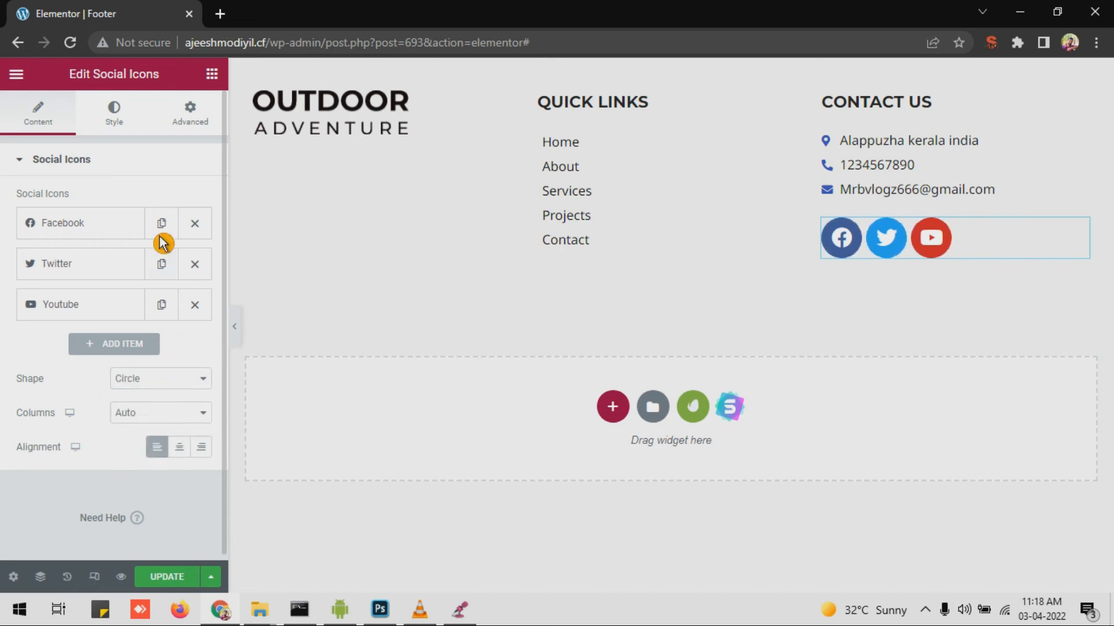
left_click(114, 110)
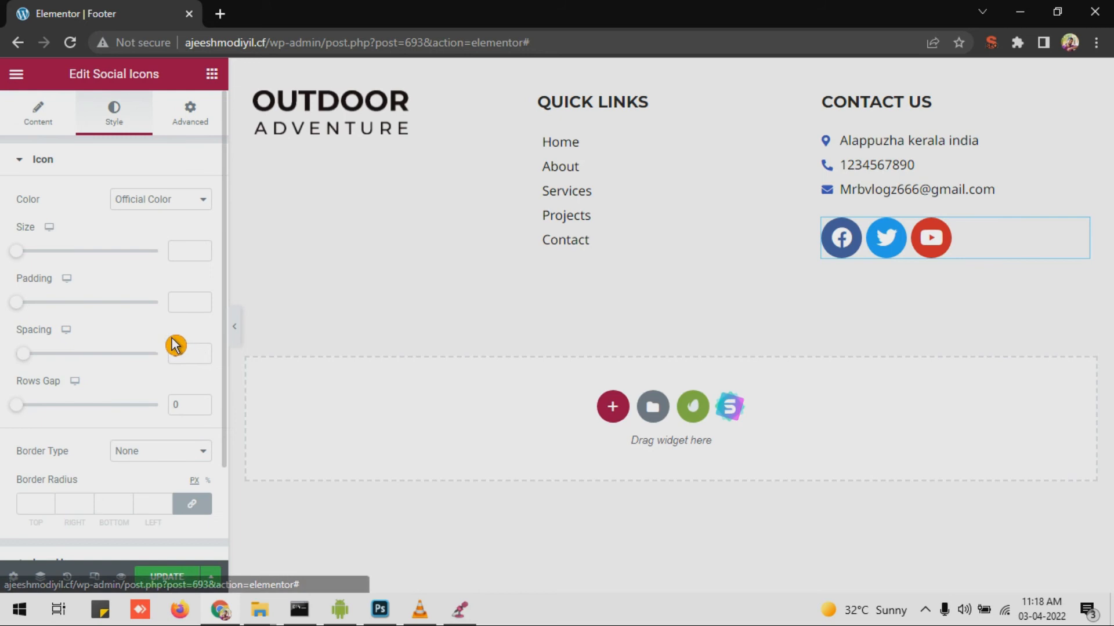
Step: Shrink the social icons to size 16 with spacing 5 and add a fourth icon
left_click_drag(32, 264, 9, 265)
left_click(53, 99)
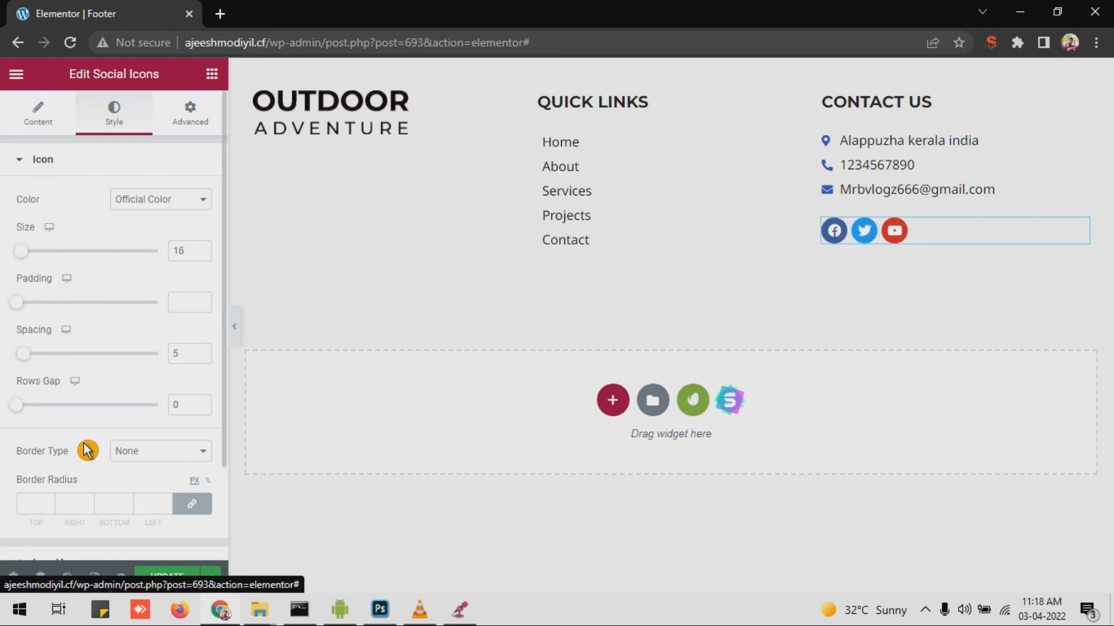
left_click(135, 348)
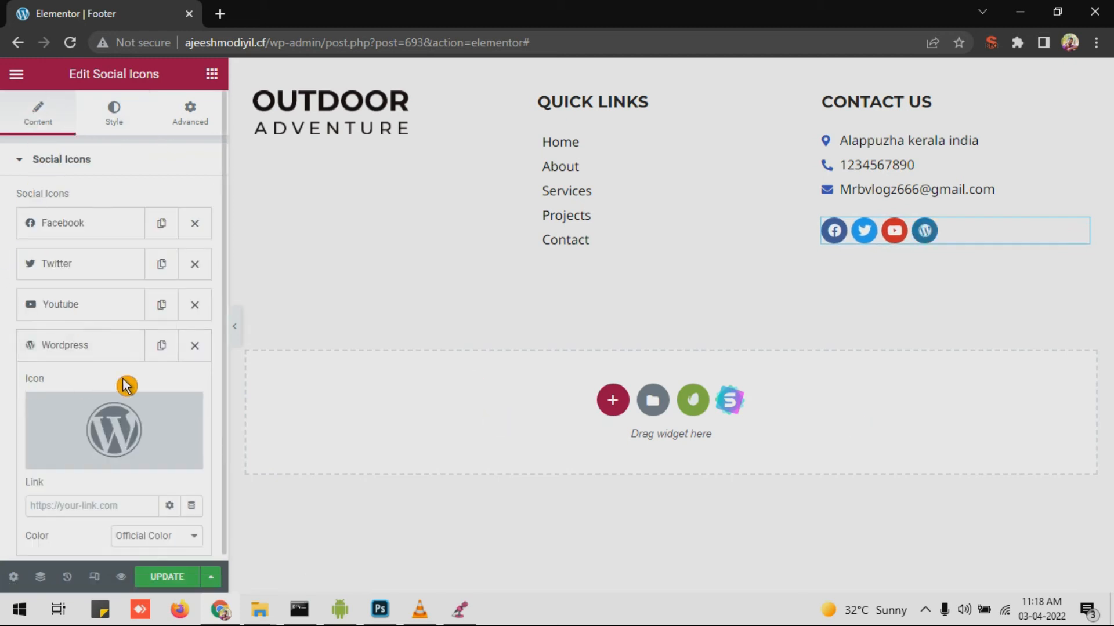
Step: Set the fourth social icon to Instagram and link it to the Instagram profile handle
scroll(73, 432, "down", 1)
left_click(75, 380)
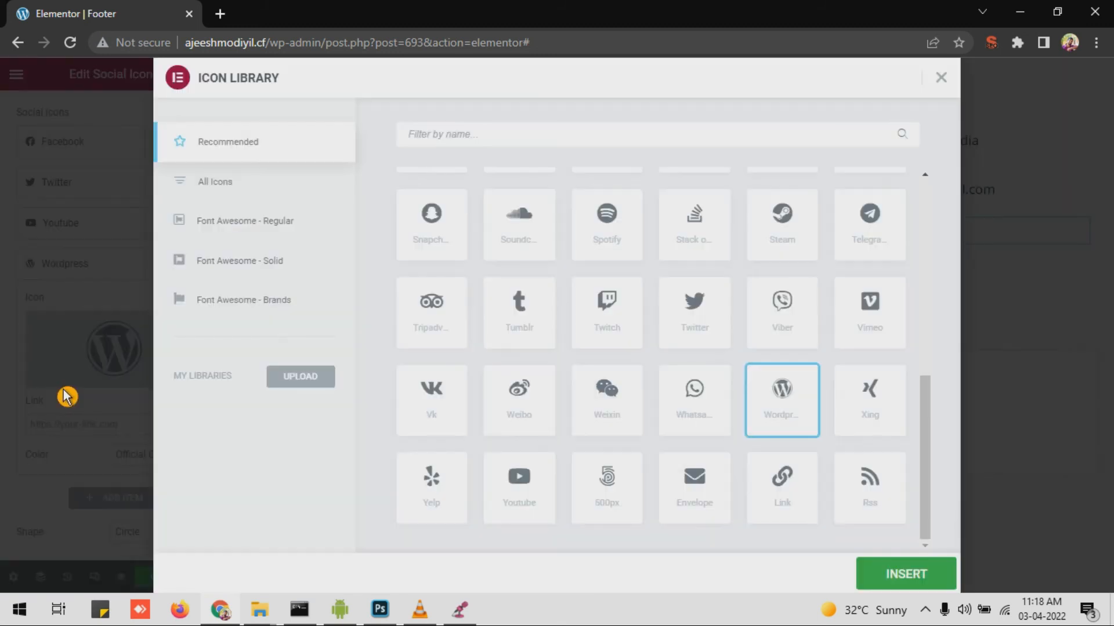
left_click(436, 139)
type("insta")
left_click(428, 230)
left_click(916, 576)
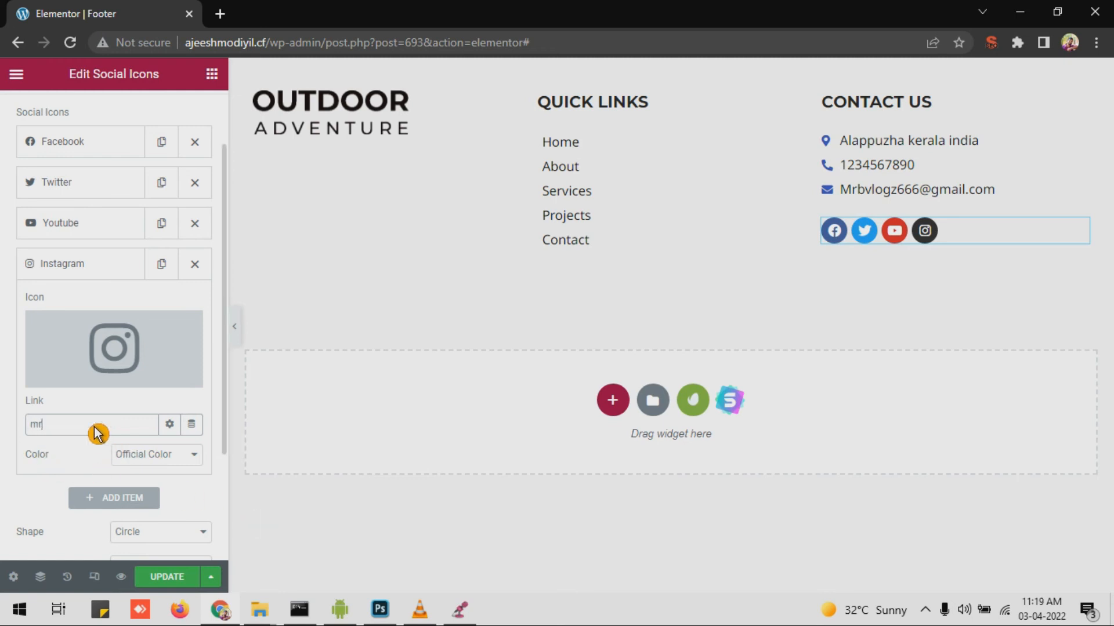
type("boy_00")
Step: Give the Instagram icon custom colours: a red primary circle and a pink secondary symbol
scroll(139, 395, "down", 2)
left_click(151, 377)
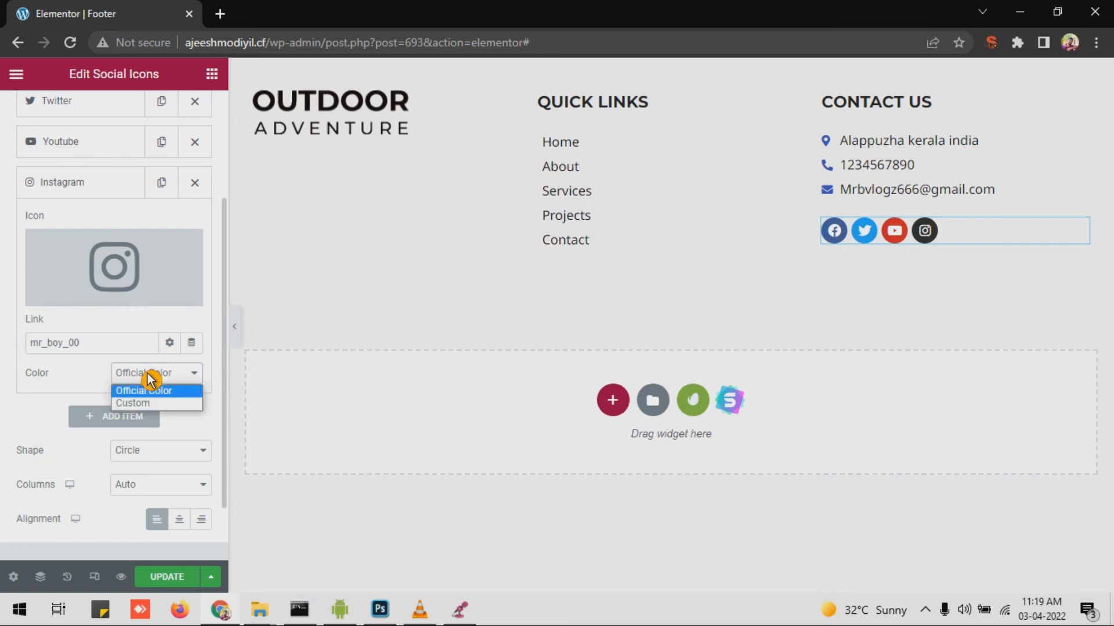
left_click(148, 405)
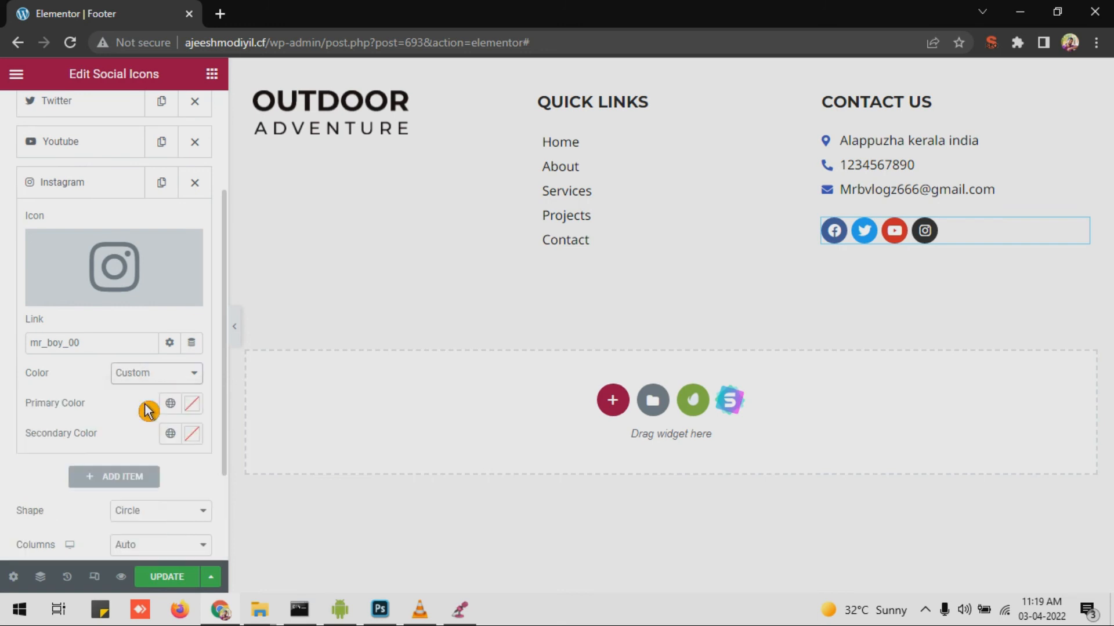
left_click(197, 409)
left_click(156, 257)
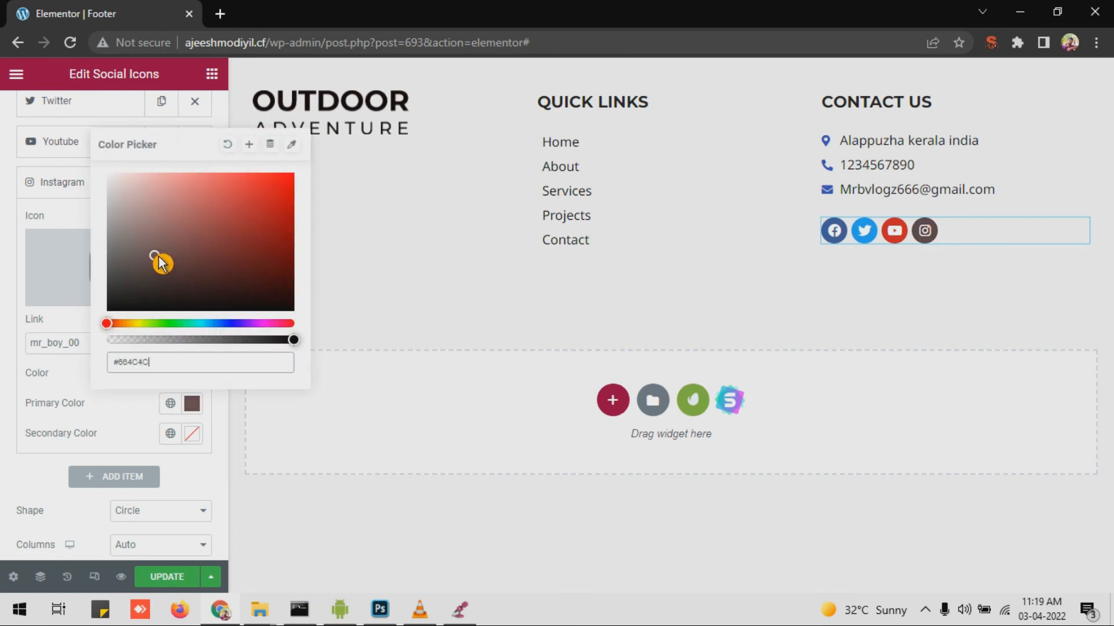
left_click_drag(162, 249, 238, 227)
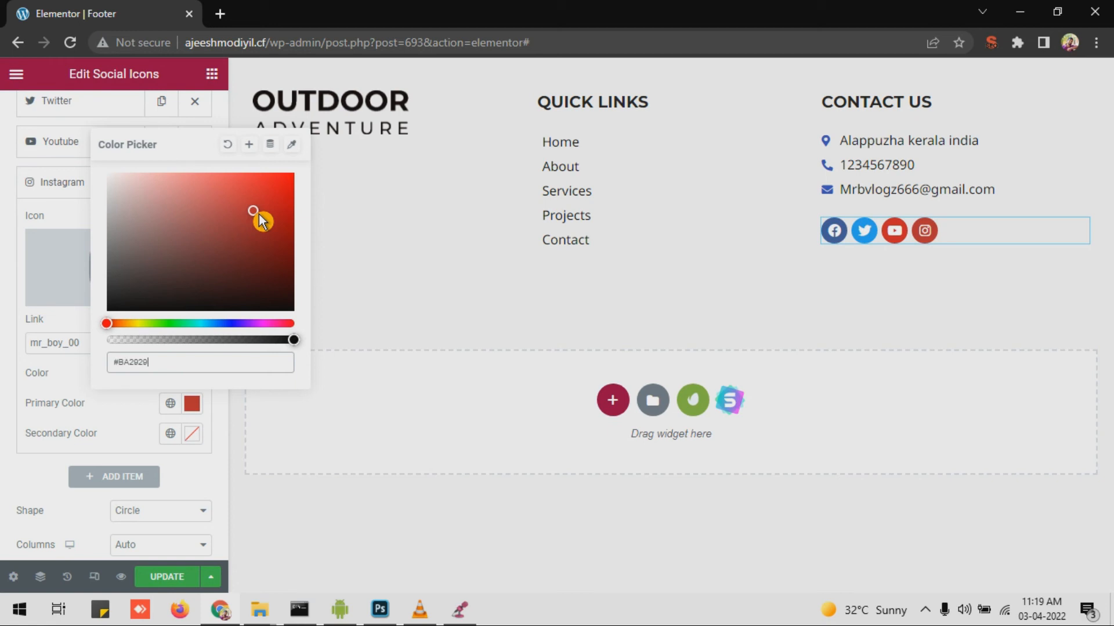
left_click(193, 439)
left_click_drag(247, 354, 268, 354)
left_click(271, 227)
left_click_drag(277, 230, 257, 205)
left_click(931, 277)
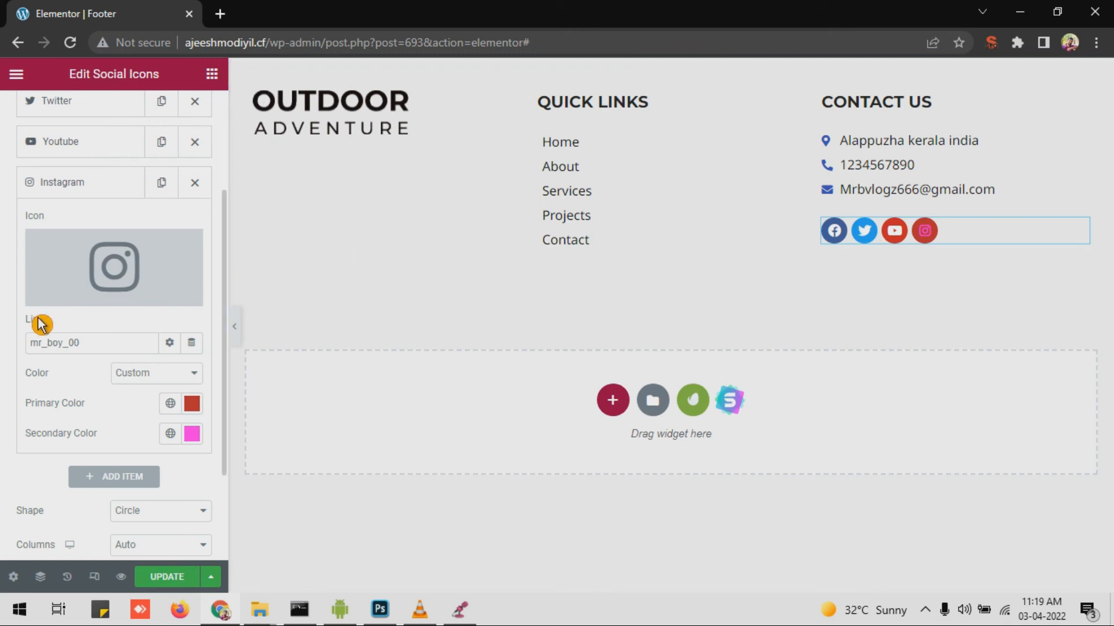
Step: Expand the Youtube entry's settings, then bring up the widget panel
scroll(47, 313, "up", 3)
left_click(79, 304)
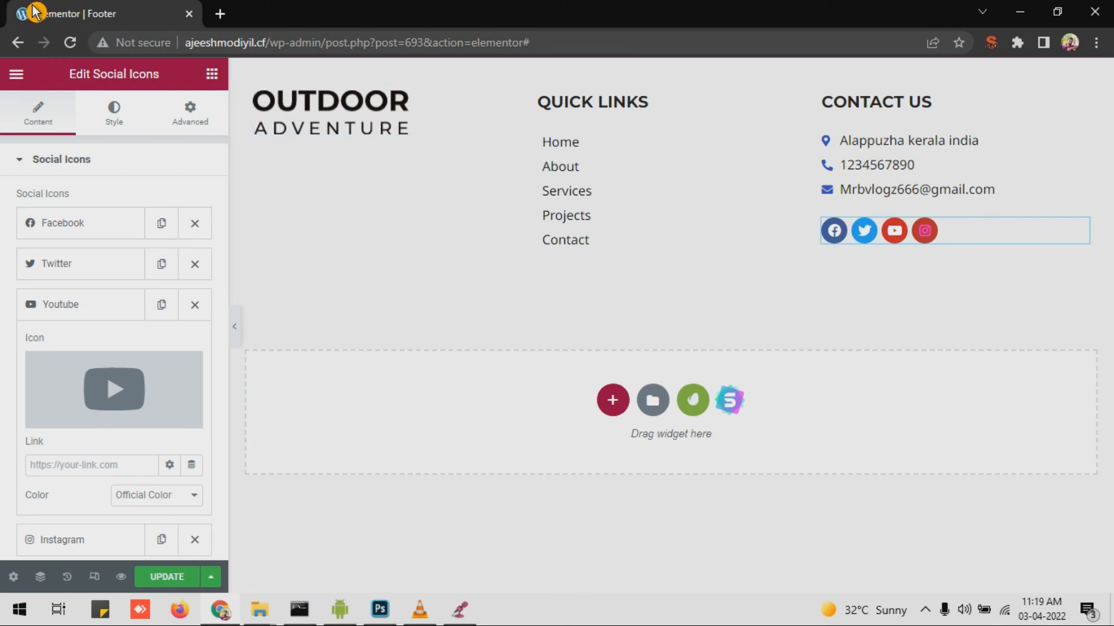
left_click(212, 76)
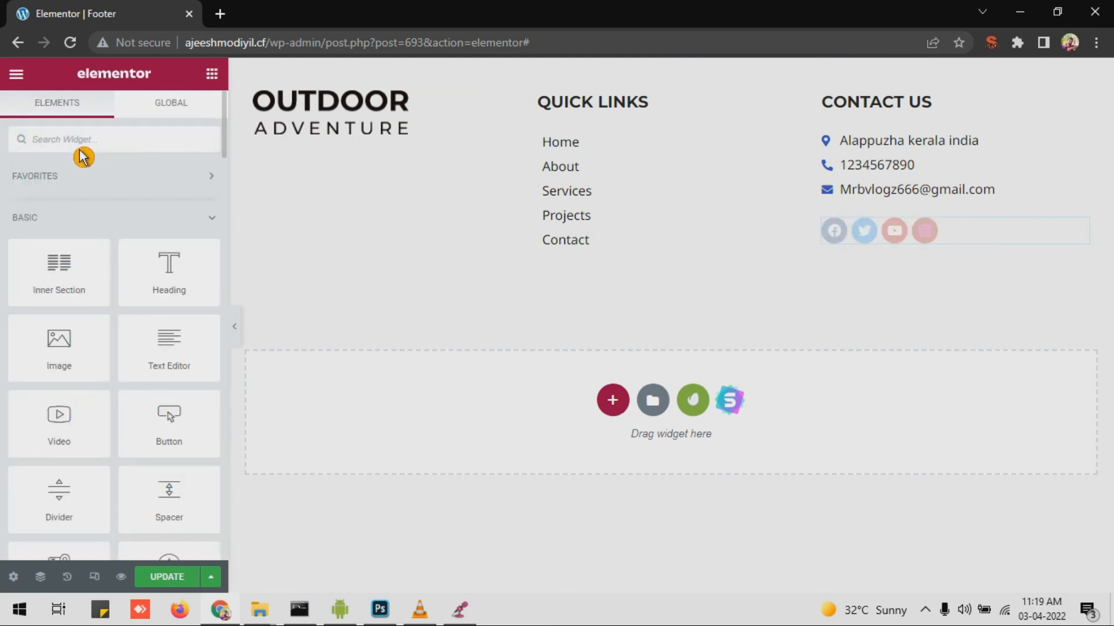
Step: Place the Copyright widget, found by searching 'copy', below the footer columns and center its text
type("copy")
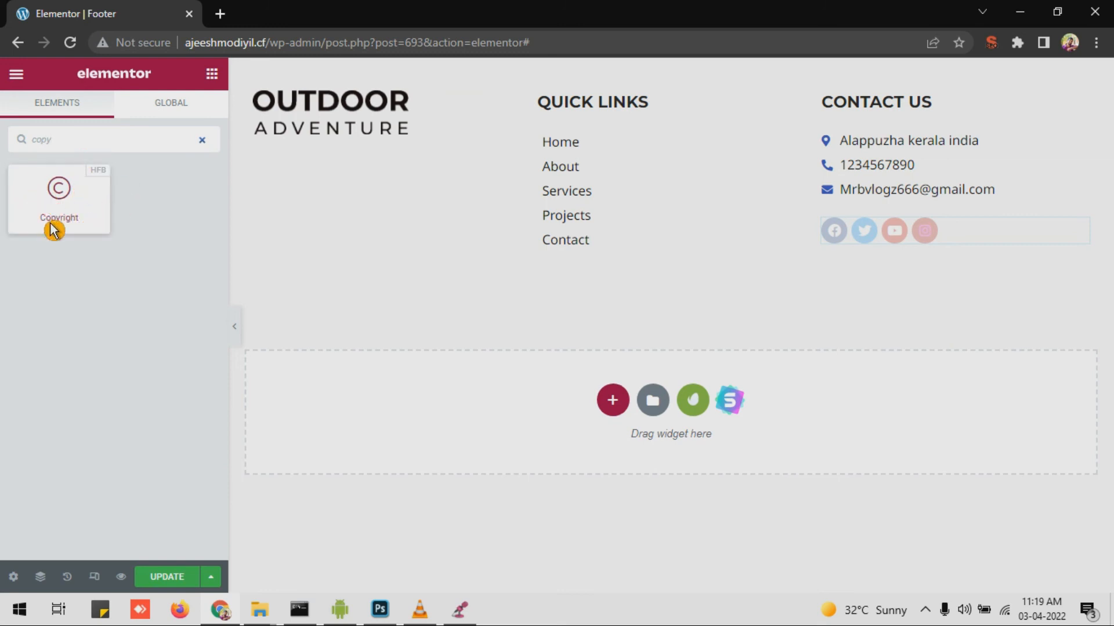
left_click_drag(58, 199, 684, 371)
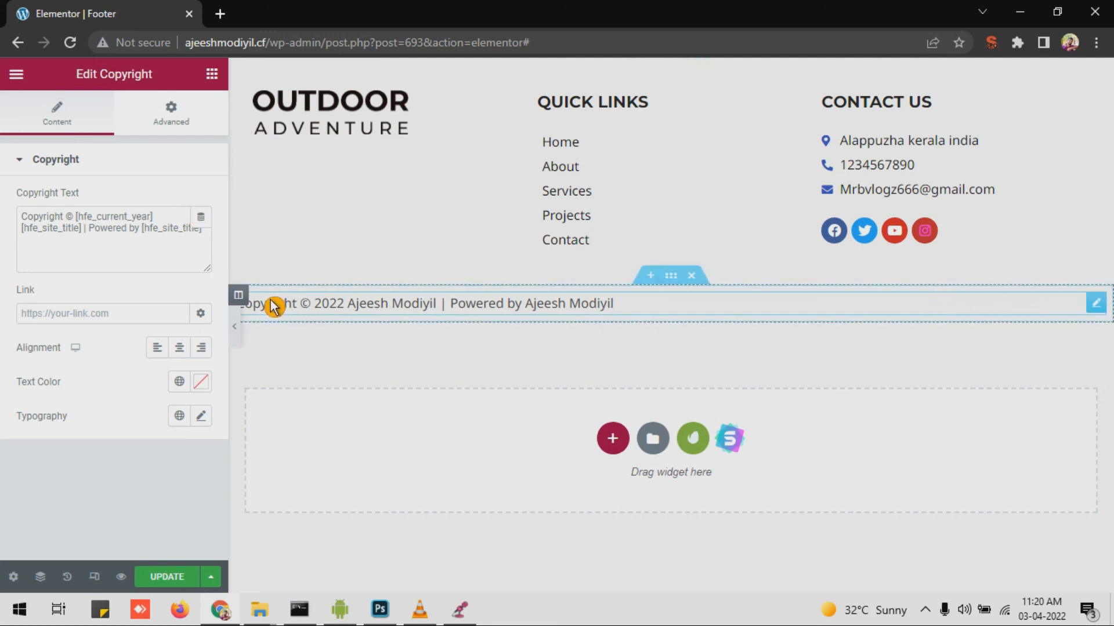
left_click_drag(365, 315, 401, 321)
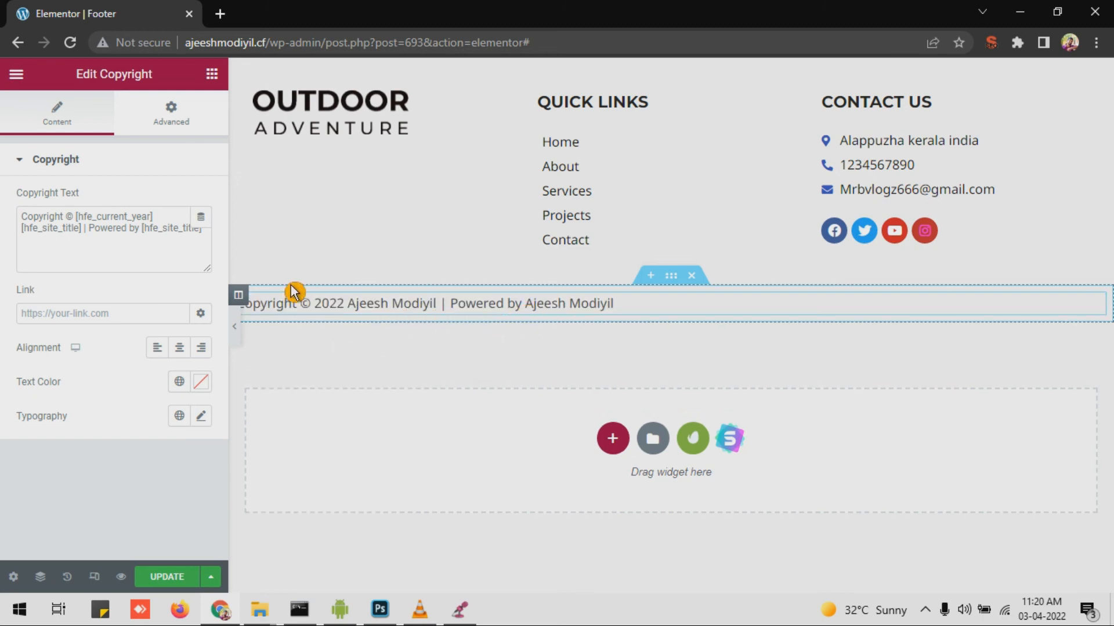
left_click_drag(82, 217, 136, 218)
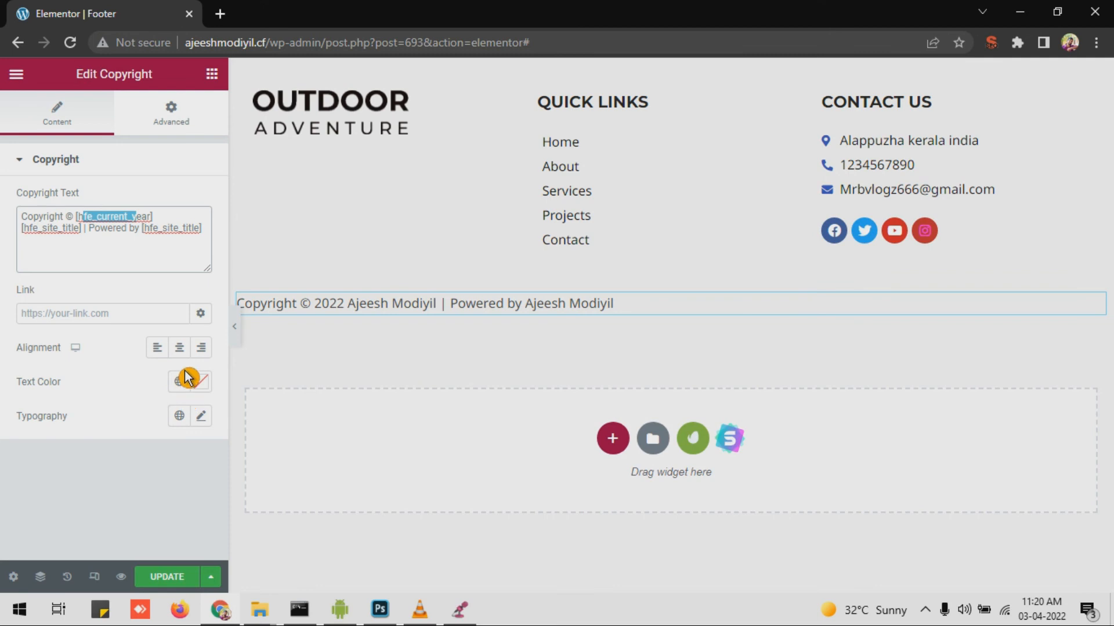
left_click(184, 350)
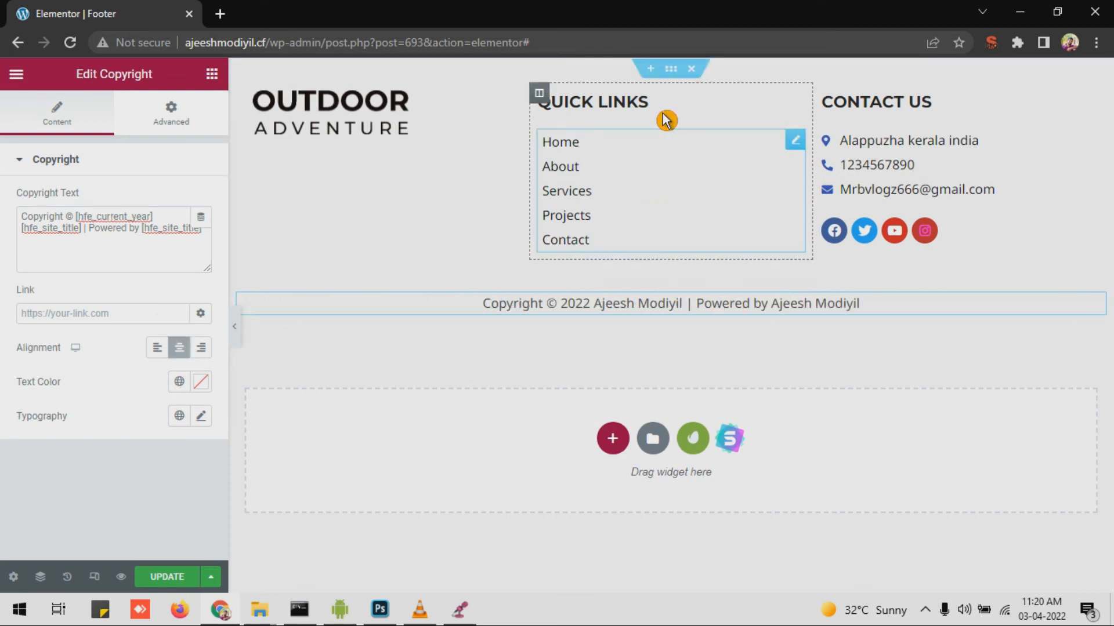
left_click(682, 74)
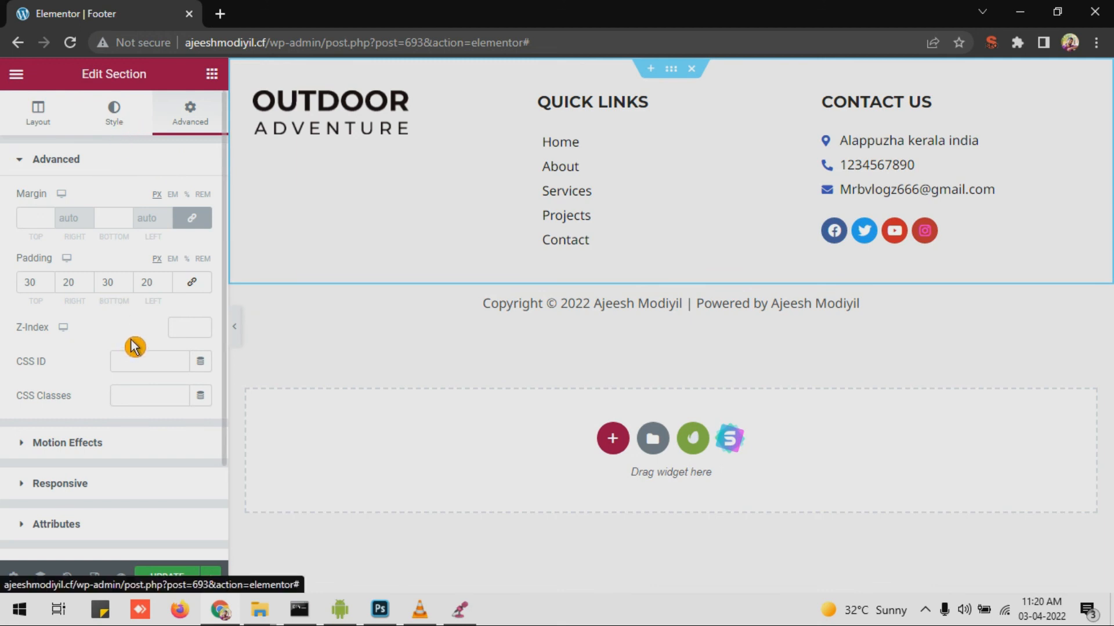
Step: Give the footer columns section a classic light grey background
left_click(138, 239)
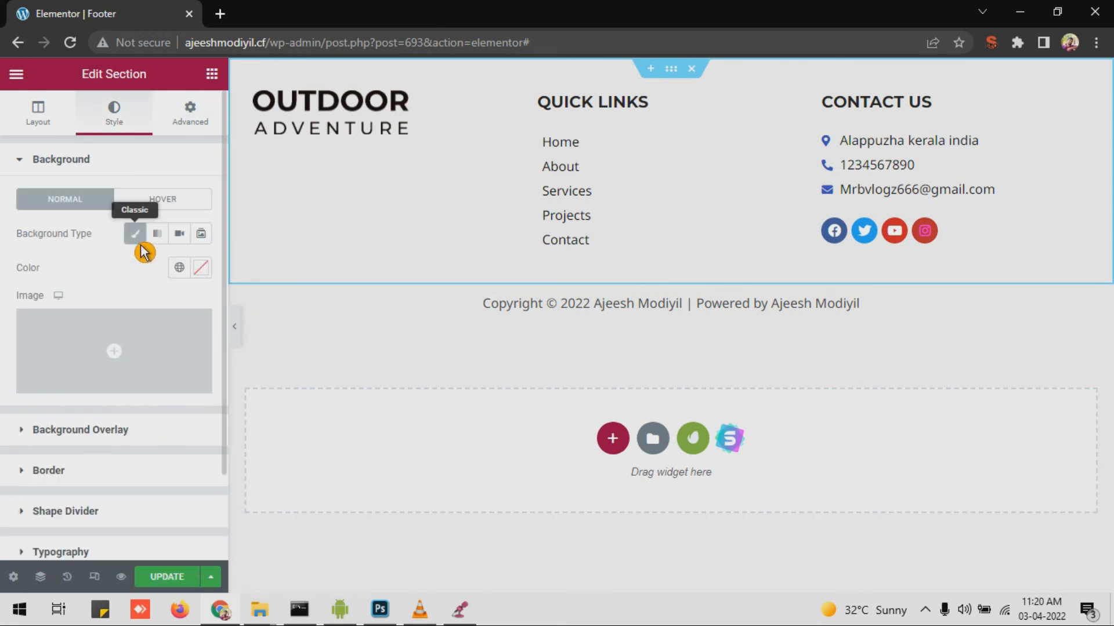
left_click(202, 273)
left_click_drag(159, 390, 118, 357)
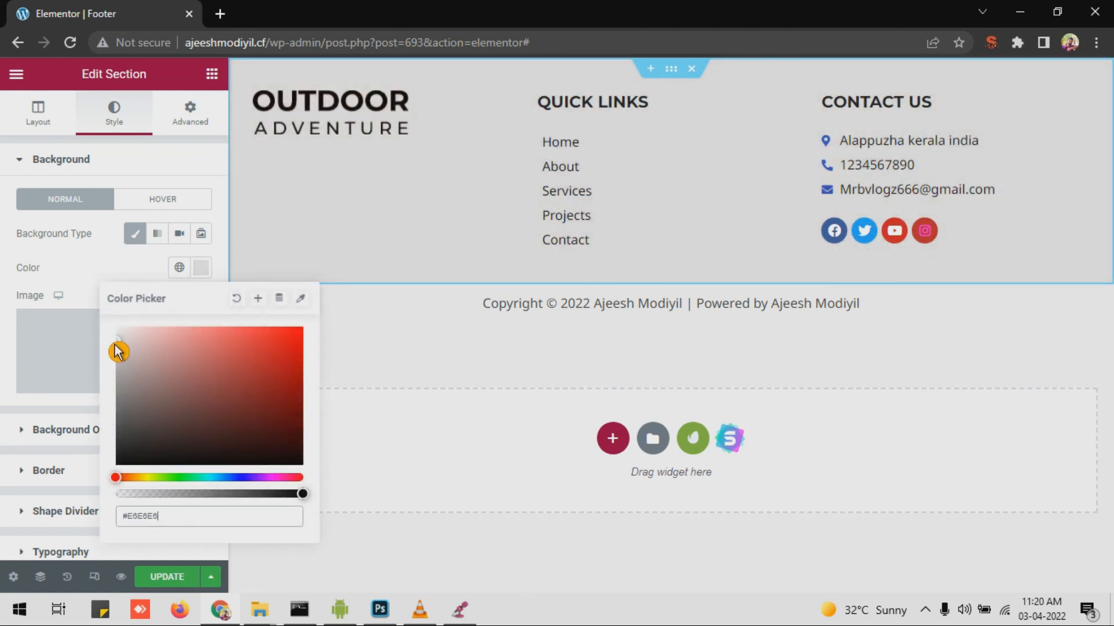
Step: Give the copyright section a classic #CCCCCC grey background
left_click(609, 314)
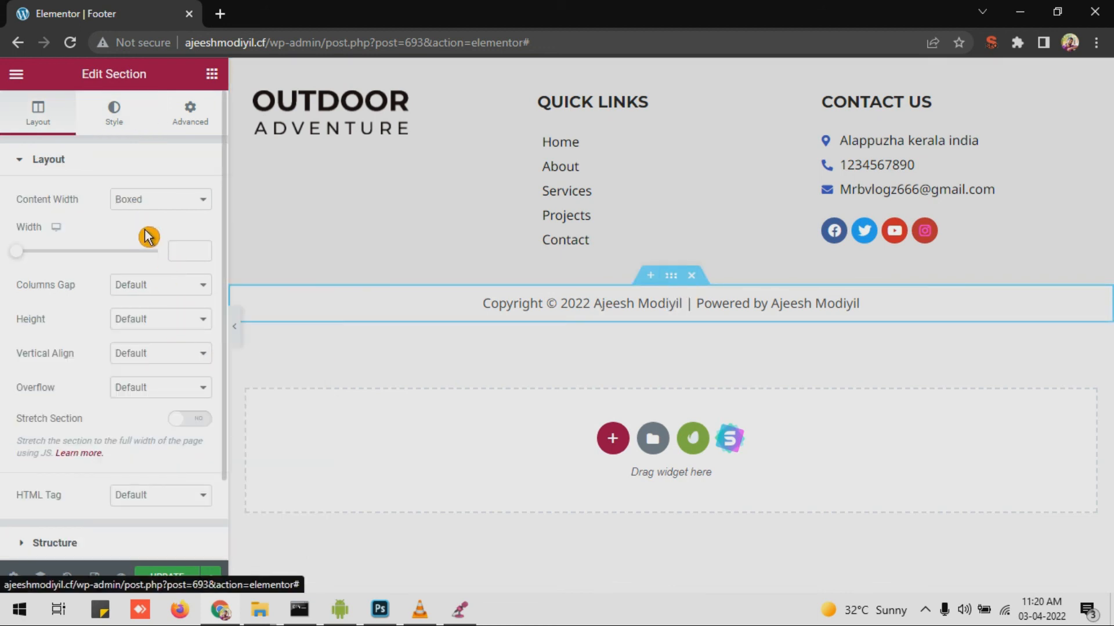
left_click(113, 110)
left_click(135, 233)
left_click(200, 268)
mouse_move(173, 358)
left_mouse_down()
mouse_move(127, 355)
mouse_move(123, 366)
left_mouse_up()
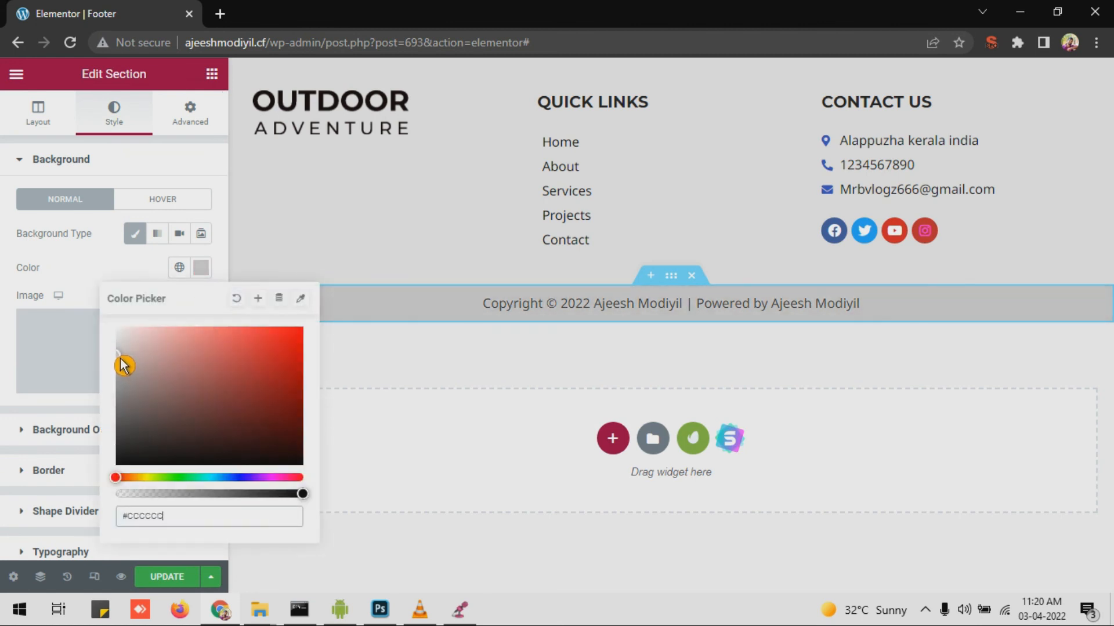
left_click(632, 291)
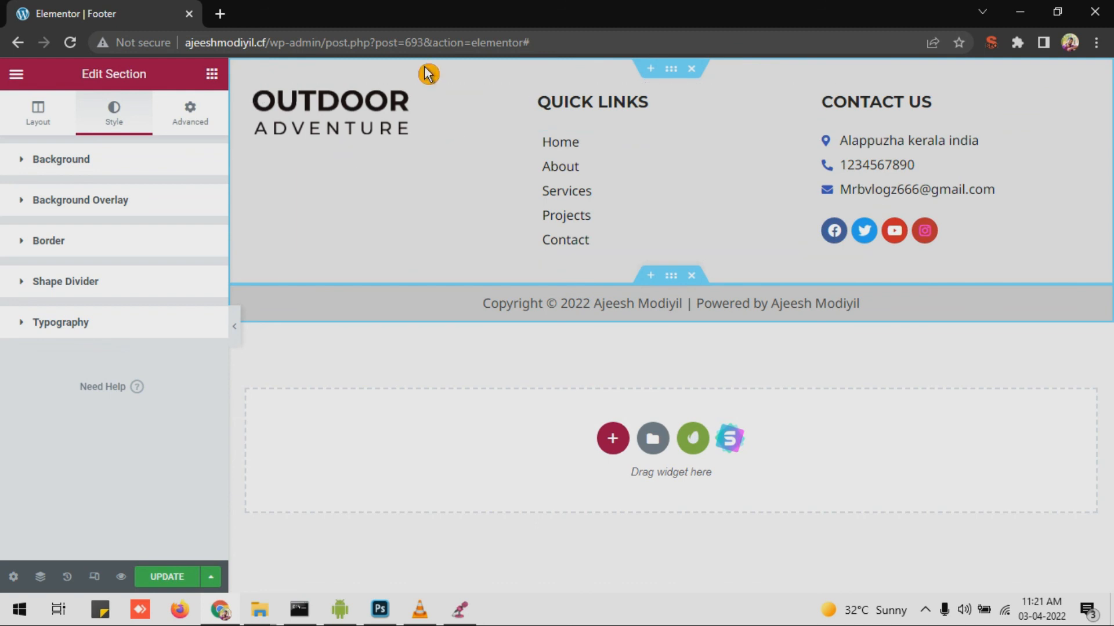
left_click(103, 588)
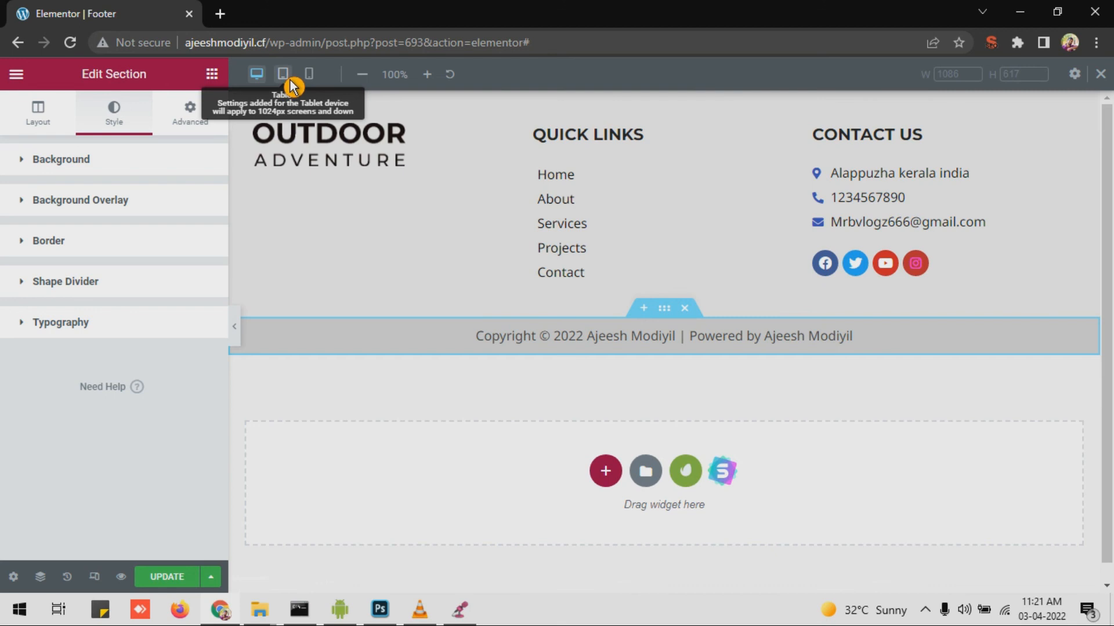
Step: In tablet preview, set the Quick Links menu's Responsive Breakpoint to None
left_click(285, 75)
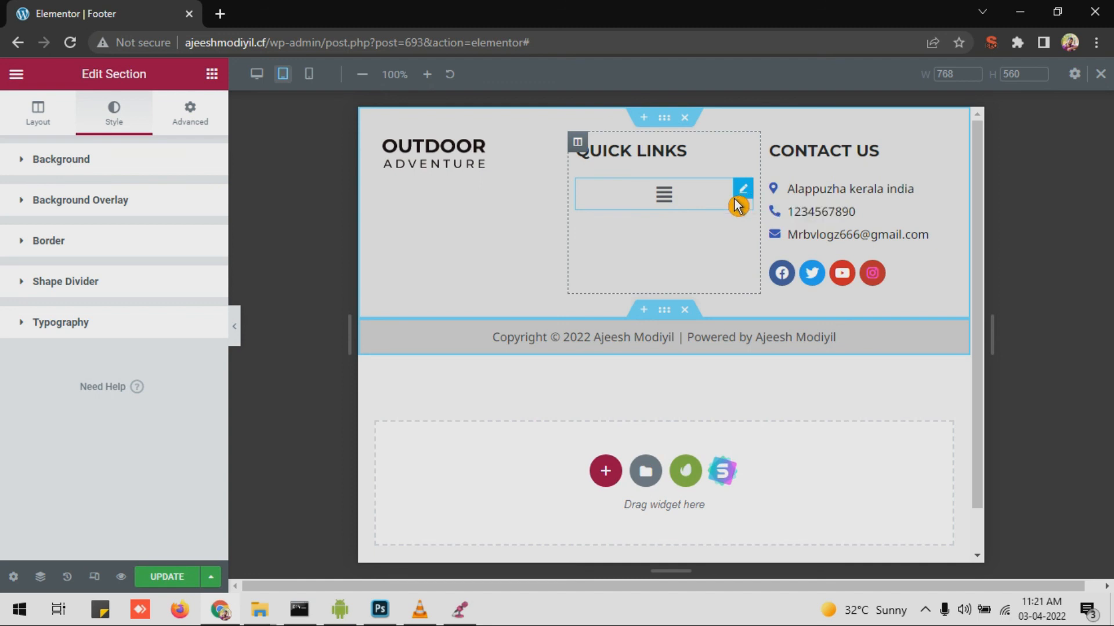
left_click(669, 201)
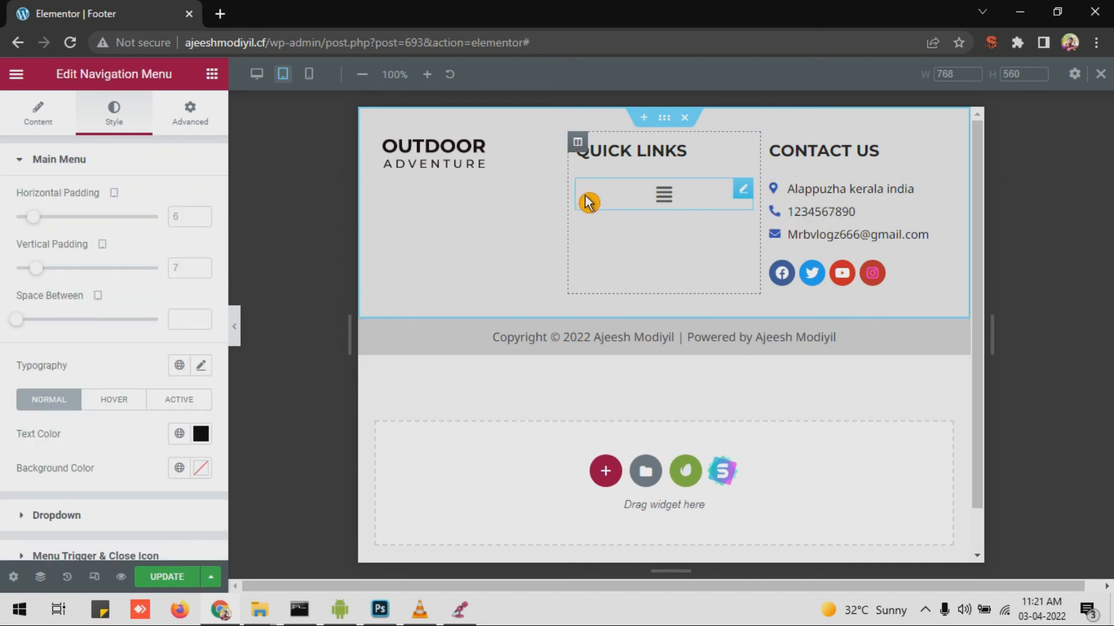
left_click(42, 123)
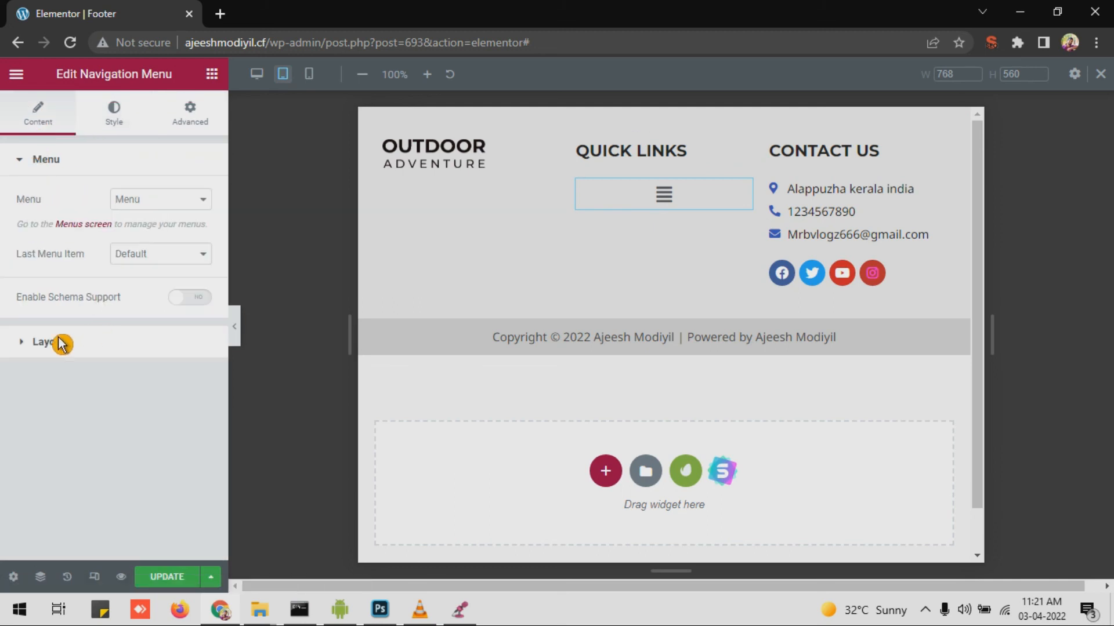
left_click(46, 342)
scroll(72, 307, "down", 2)
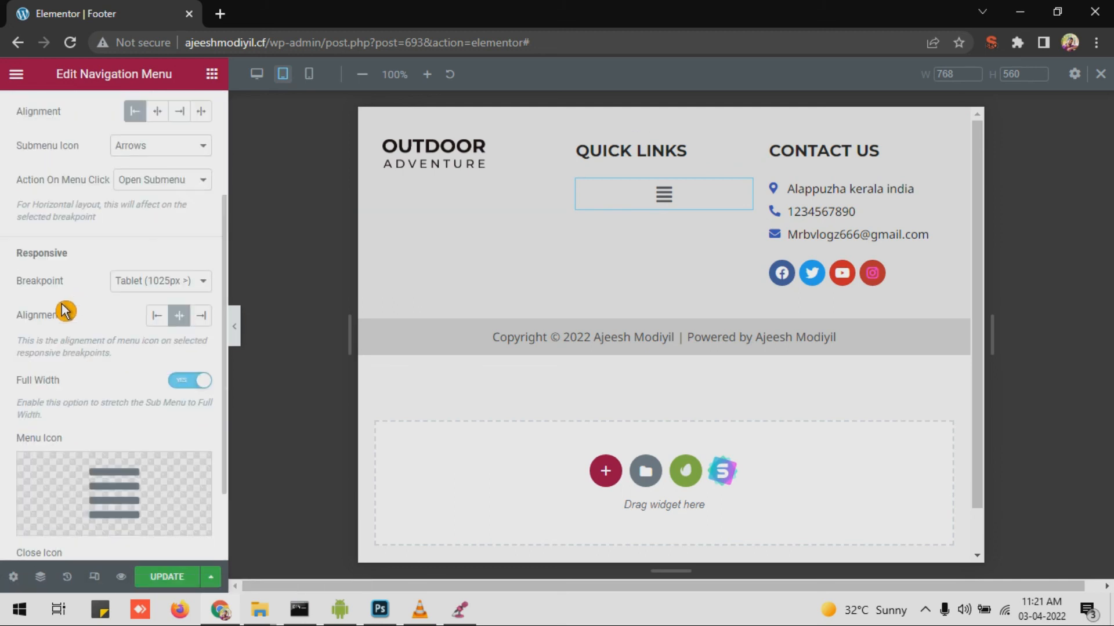
left_click(142, 290)
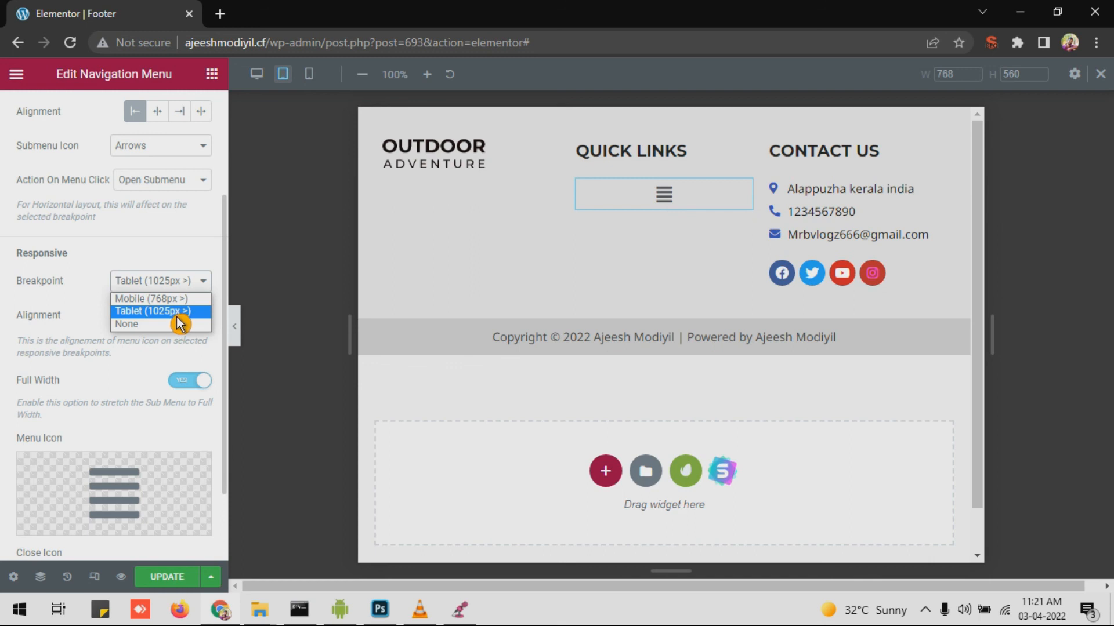
left_click(152, 325)
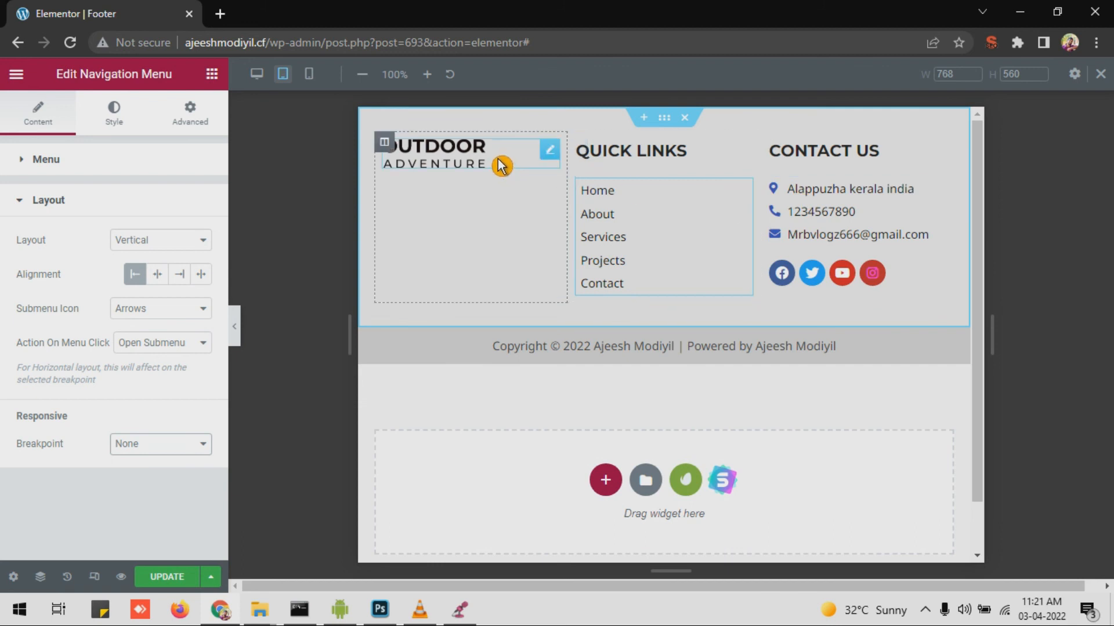
Step: Check the footer stacking into one column in the mobile preview
left_click(309, 74)
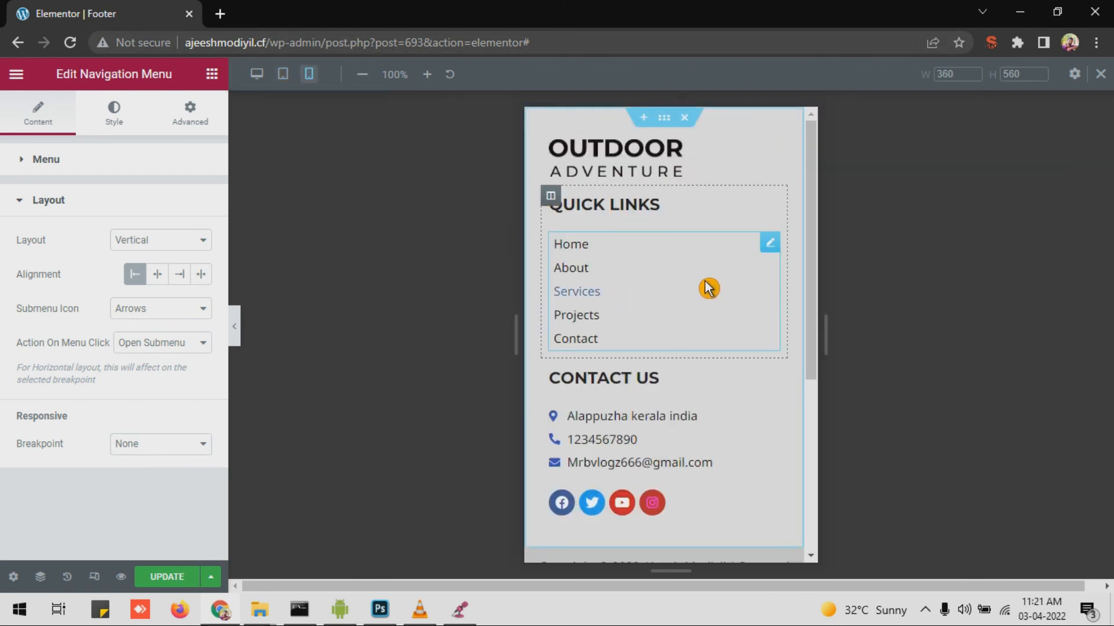
scroll(654, 226, "down", 5)
scroll(656, 229, "up", 5)
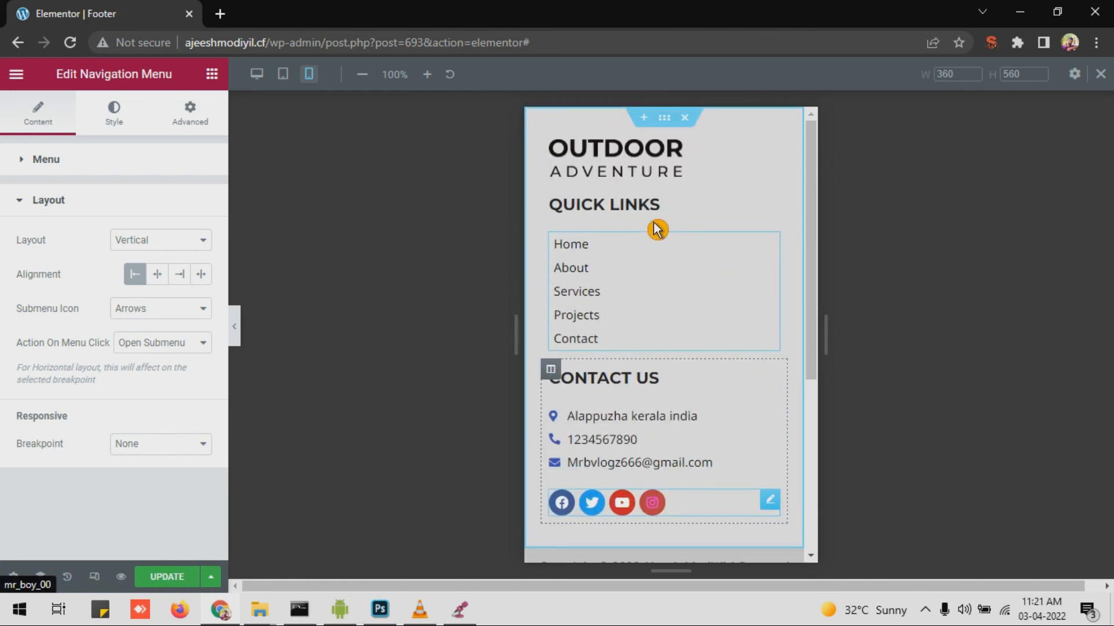
scroll(620, 401, "down", 5)
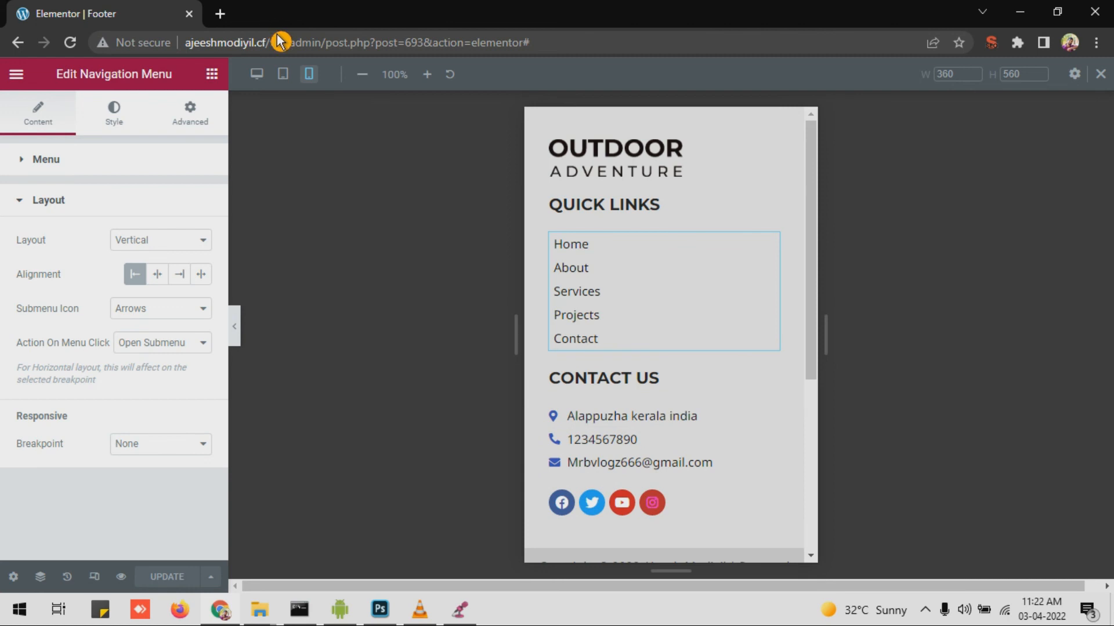
key("ctrl+t")
Step: Load the live site, test the footer phone link's call prompt, then return to Elementor
type("ajeeshmodiyil.cf")
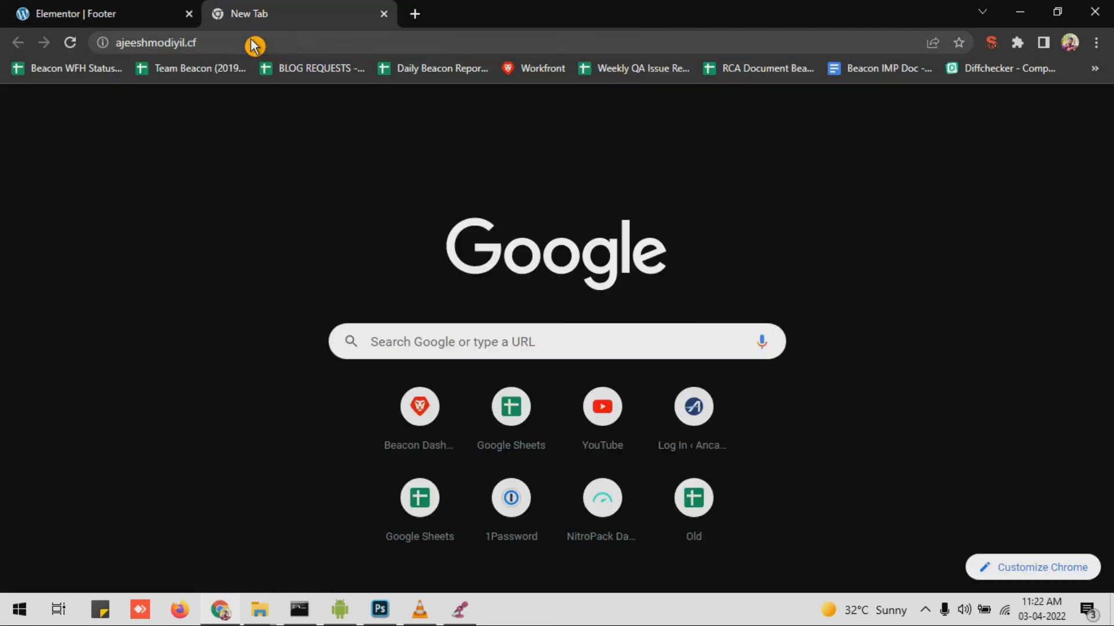
key("Return")
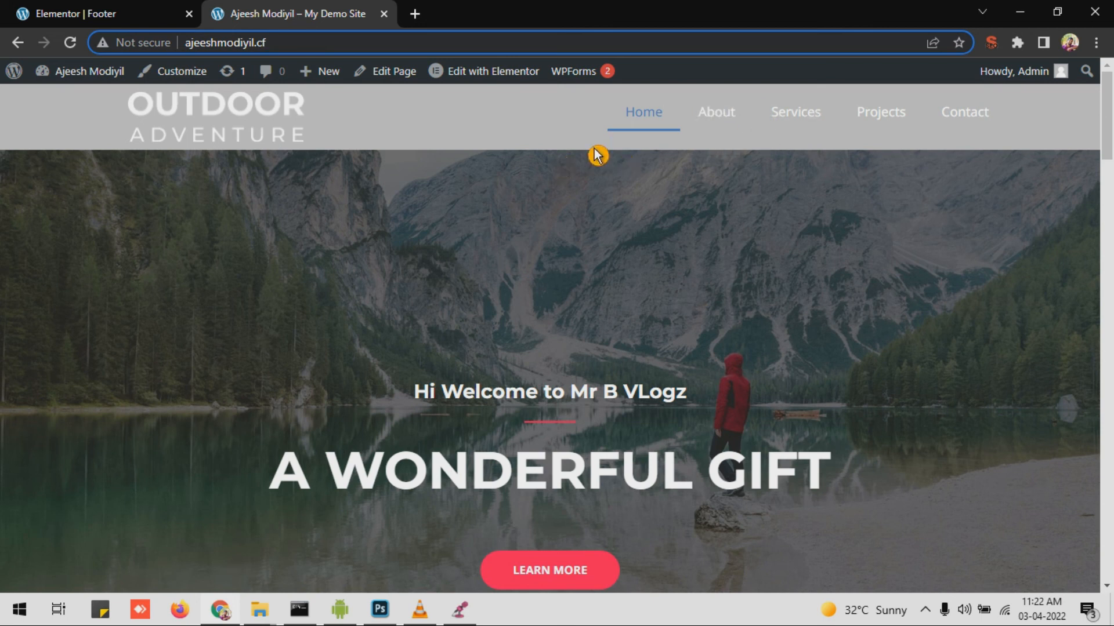
scroll(371, 261, "down", 10)
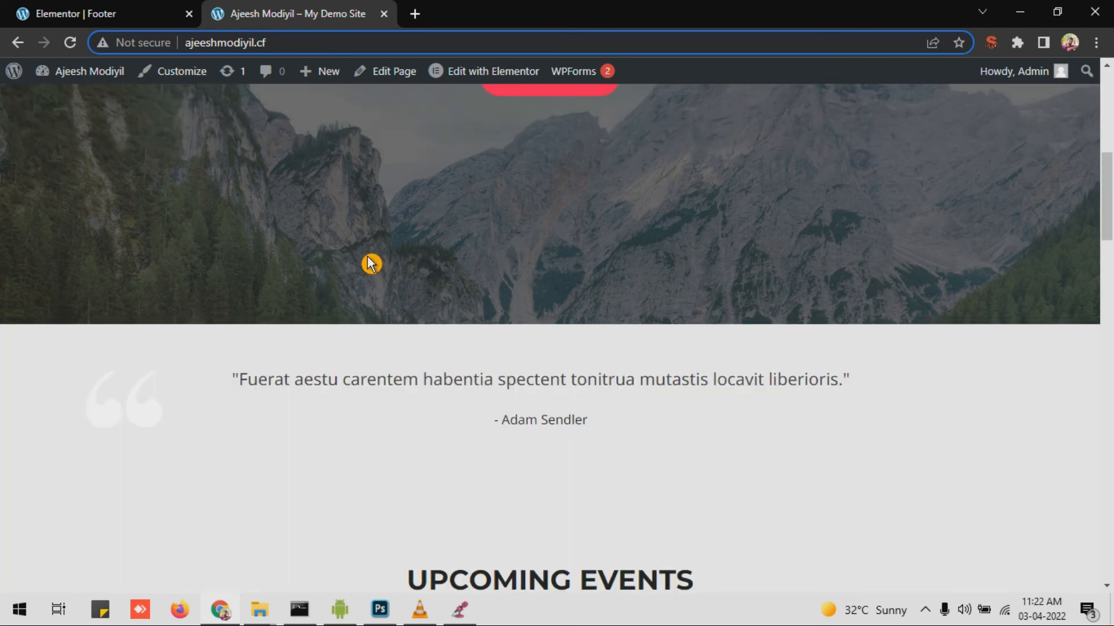
scroll(384, 276, "down", 7)
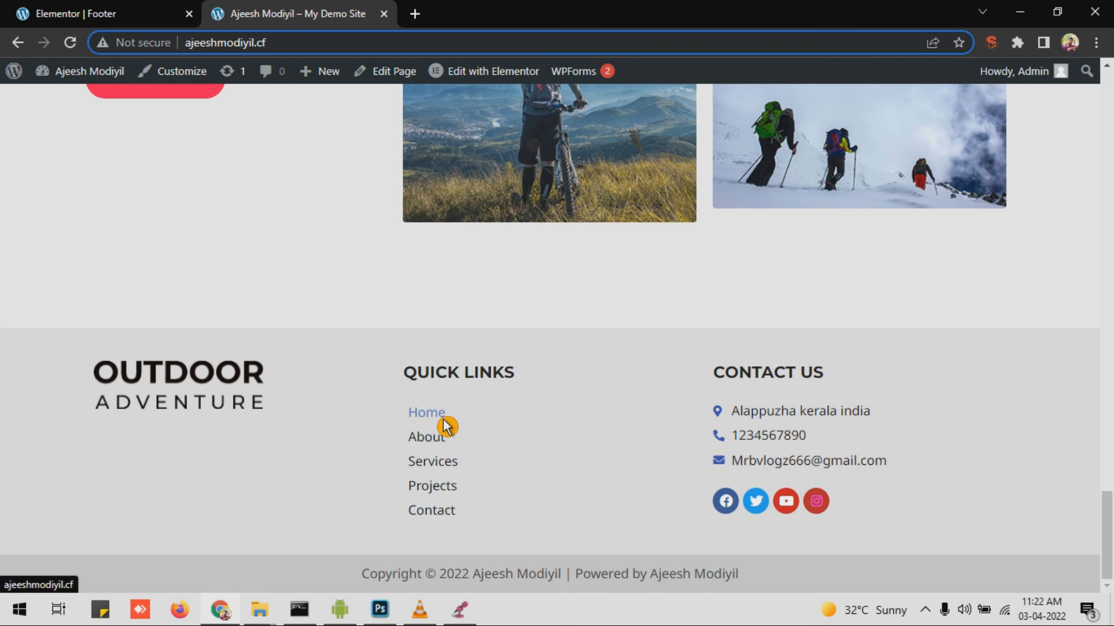
left_click(757, 444)
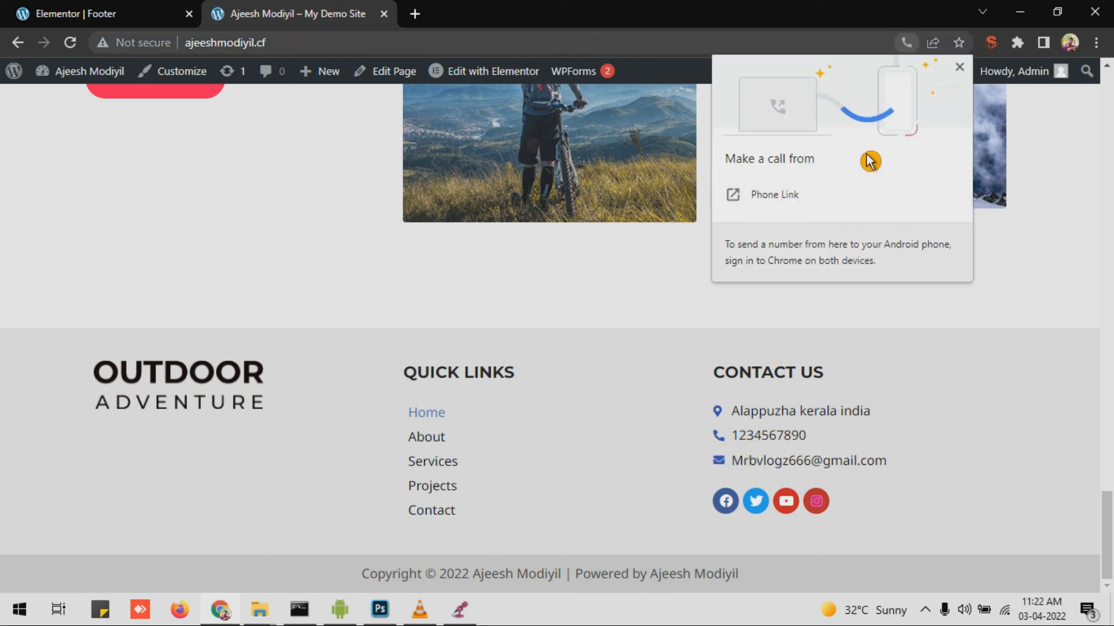
left_click(690, 396)
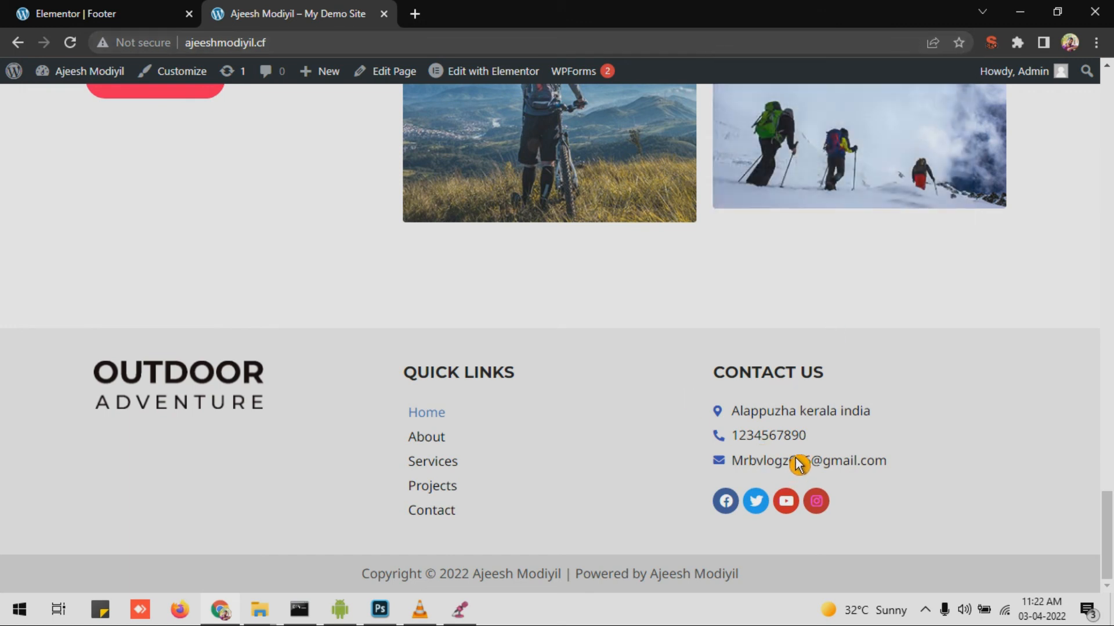
left_click(77, 17)
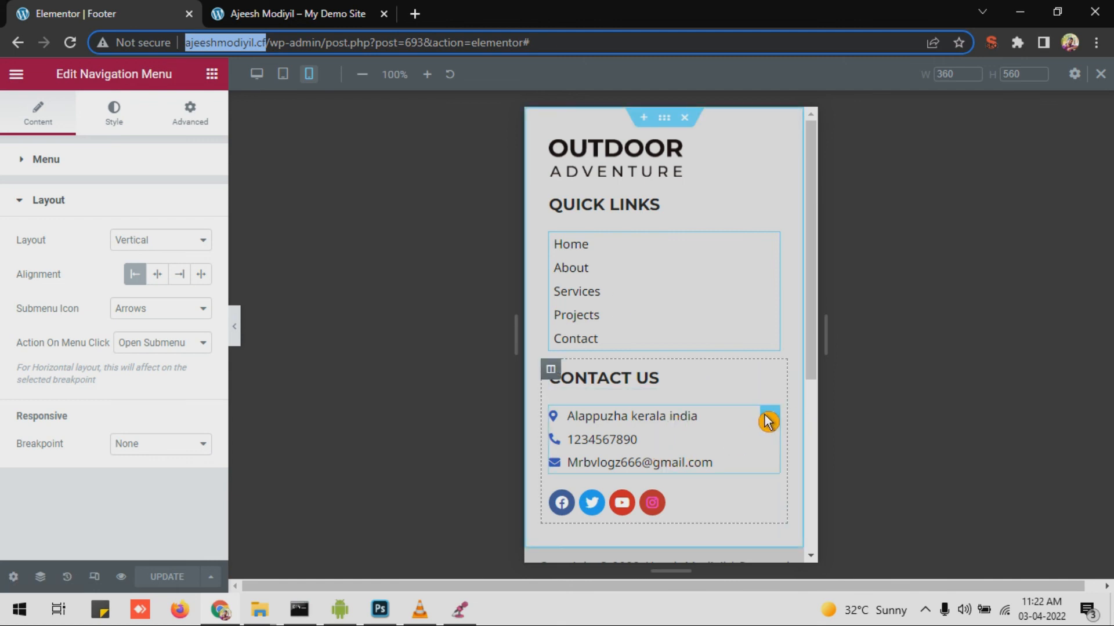
Step: Link the Contact Us e-mail item to mailto: plus its own address and update the footer
left_click(771, 419)
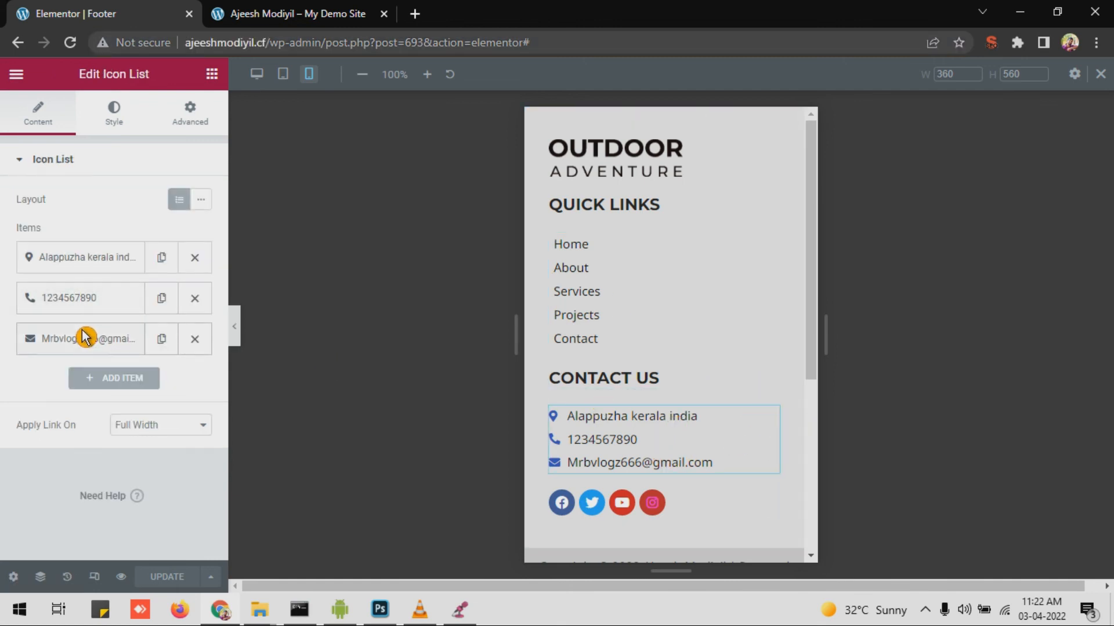
left_click(83, 341)
scroll(72, 357, "down", 3)
left_click(69, 386)
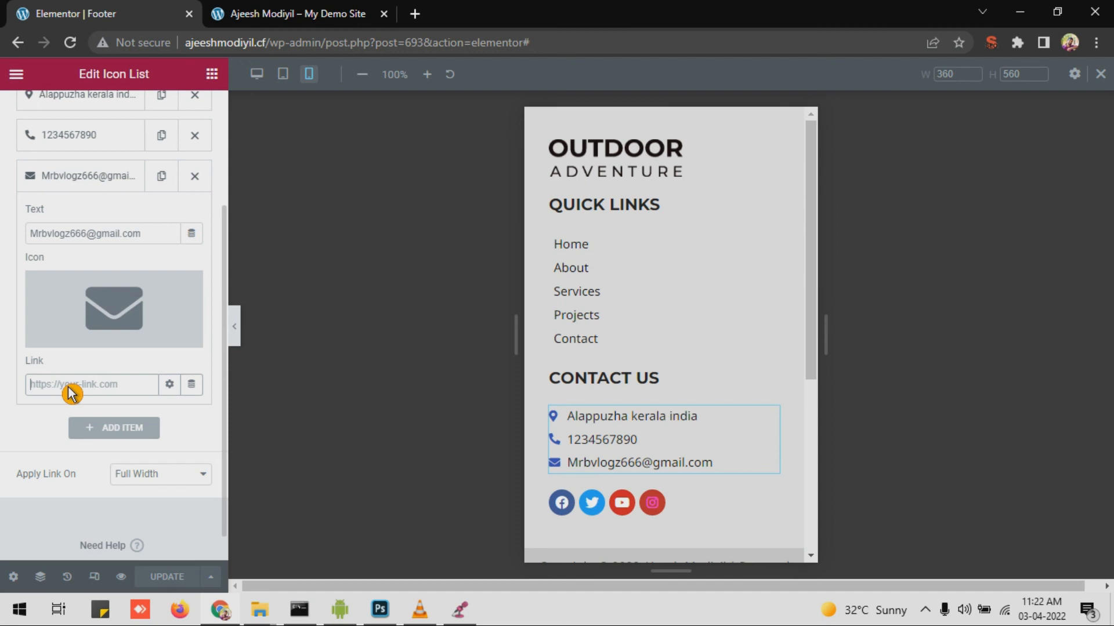
type("mailto:")
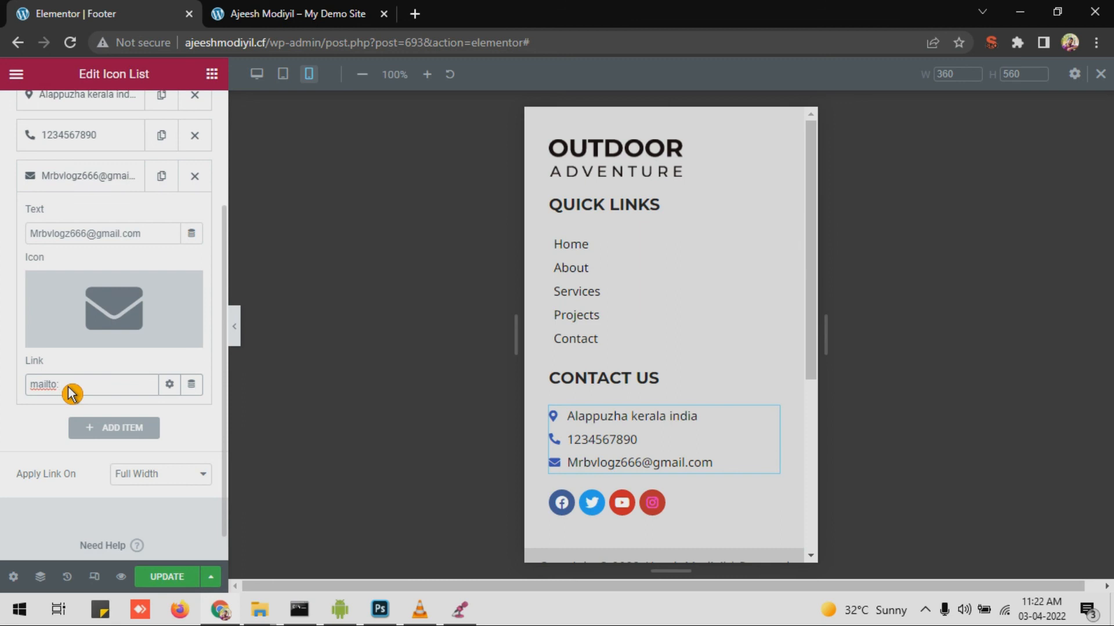
left_click_drag(161, 234, 7, 244)
key("ctrl+c")
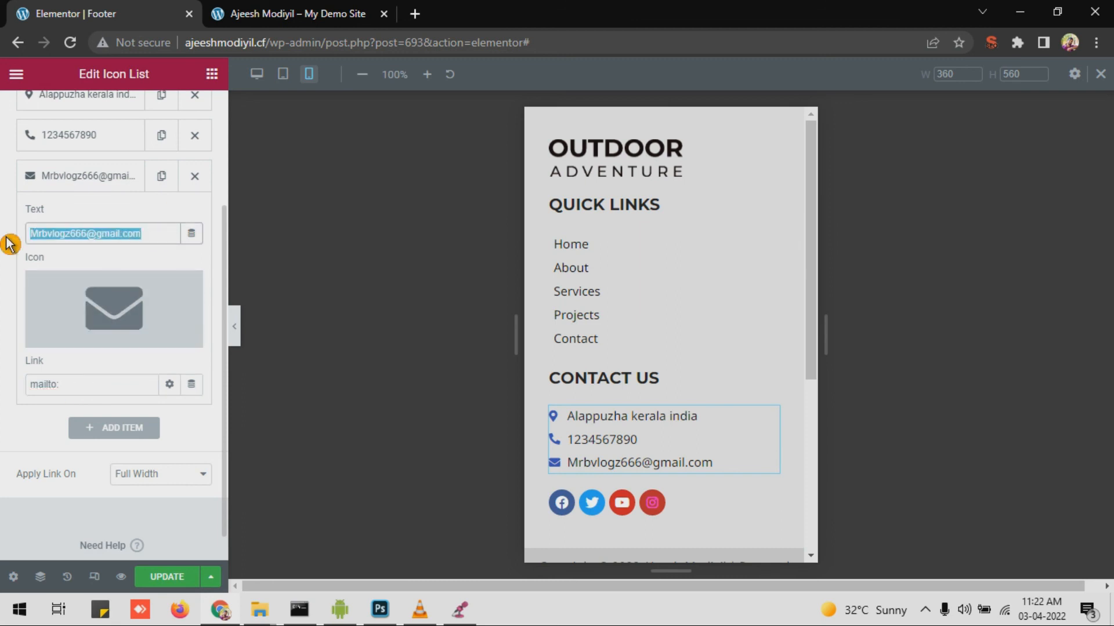
left_click(79, 386)
key("ctrl+v")
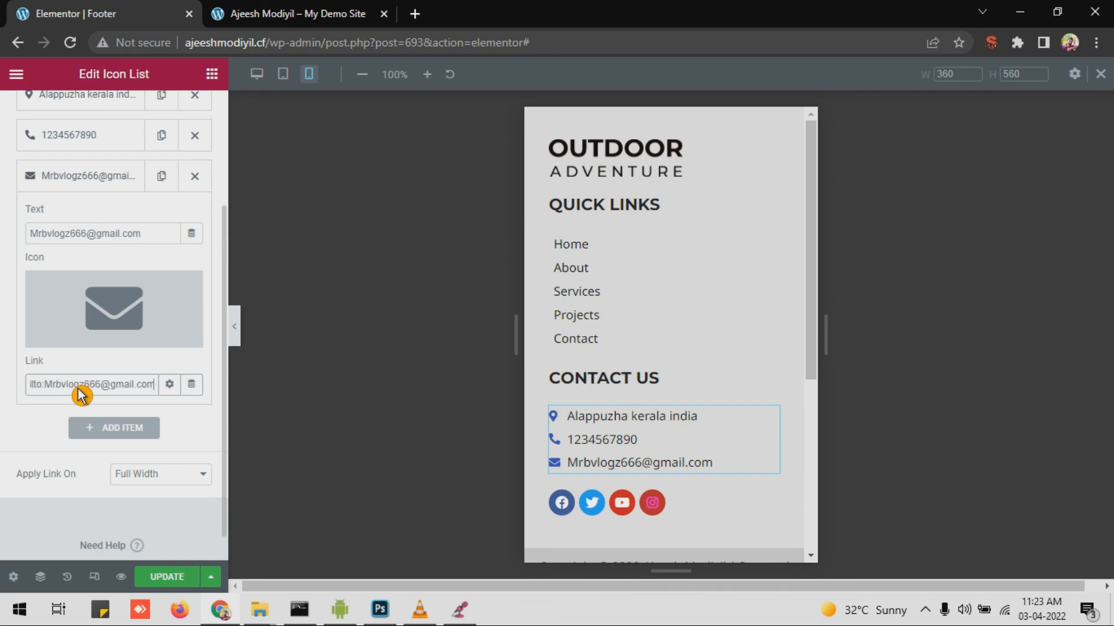
left_click(168, 576)
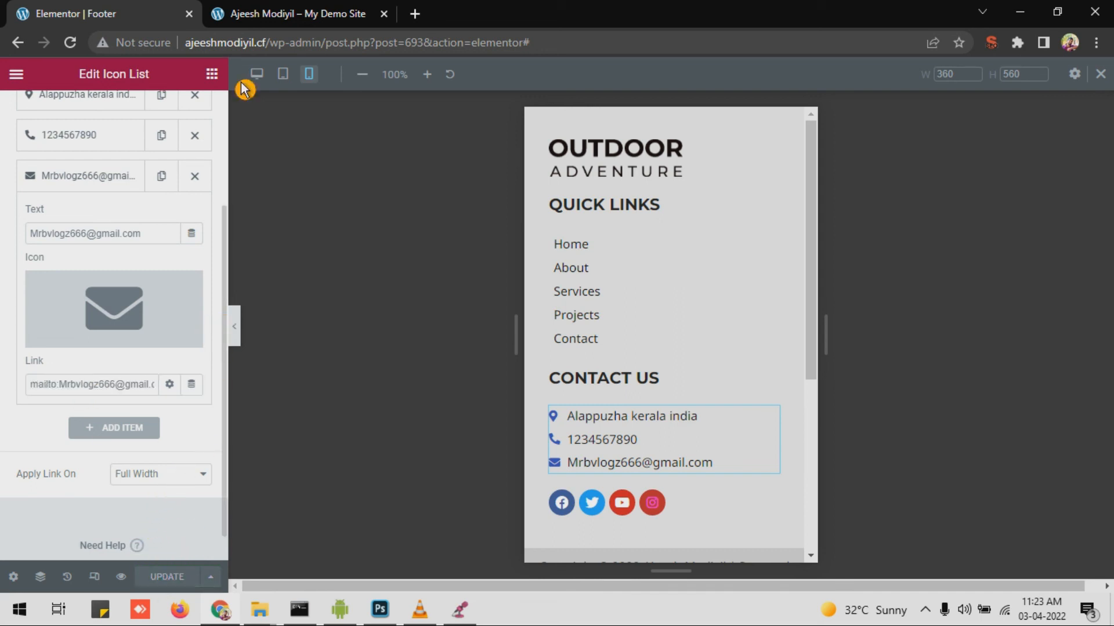
left_click(232, 14)
Step: Reload the live site and scroll through the homepage to check the updated footer
left_click(69, 43)
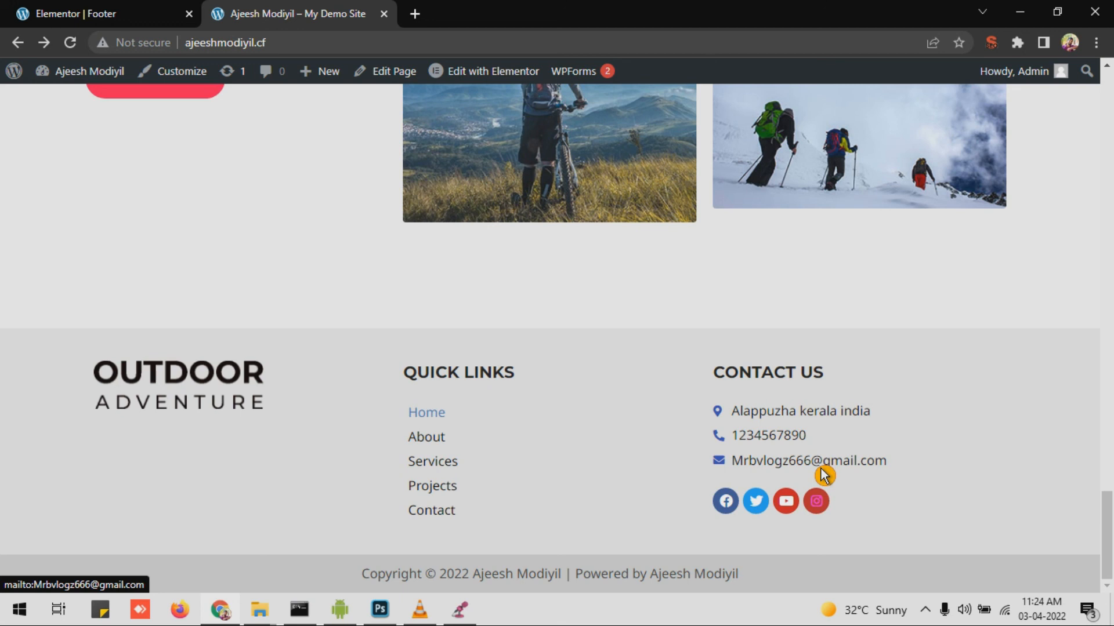
scroll(798, 475, "up", 15)
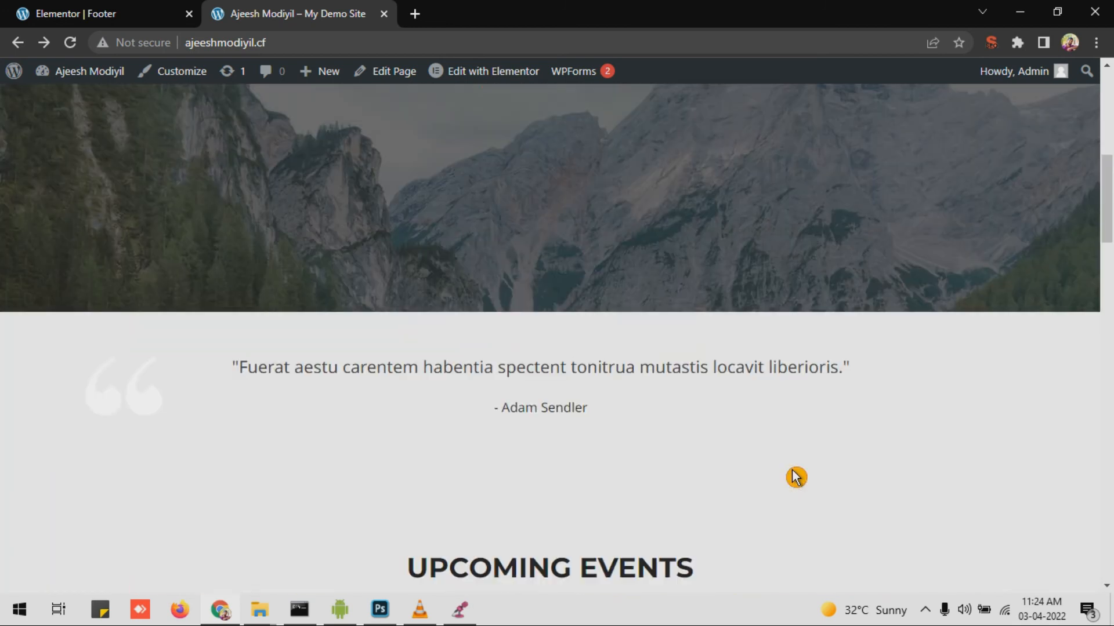
scroll(797, 477, "up", 6)
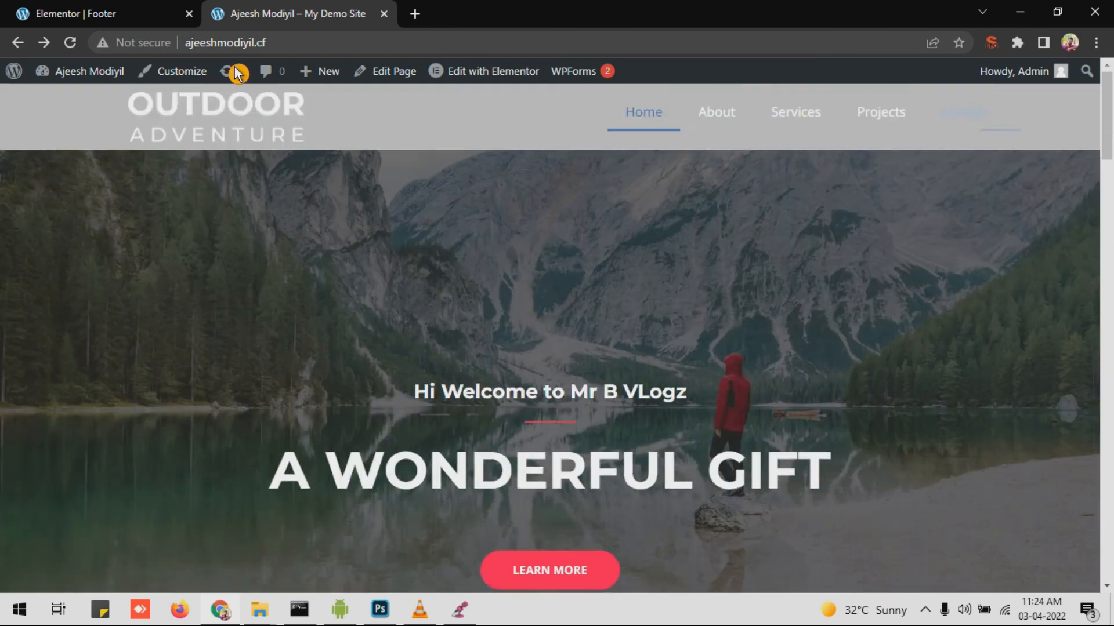
scroll(621, 186, "down", 5)
scroll(622, 186, "down", 11)
scroll(495, 194, "up", 5)
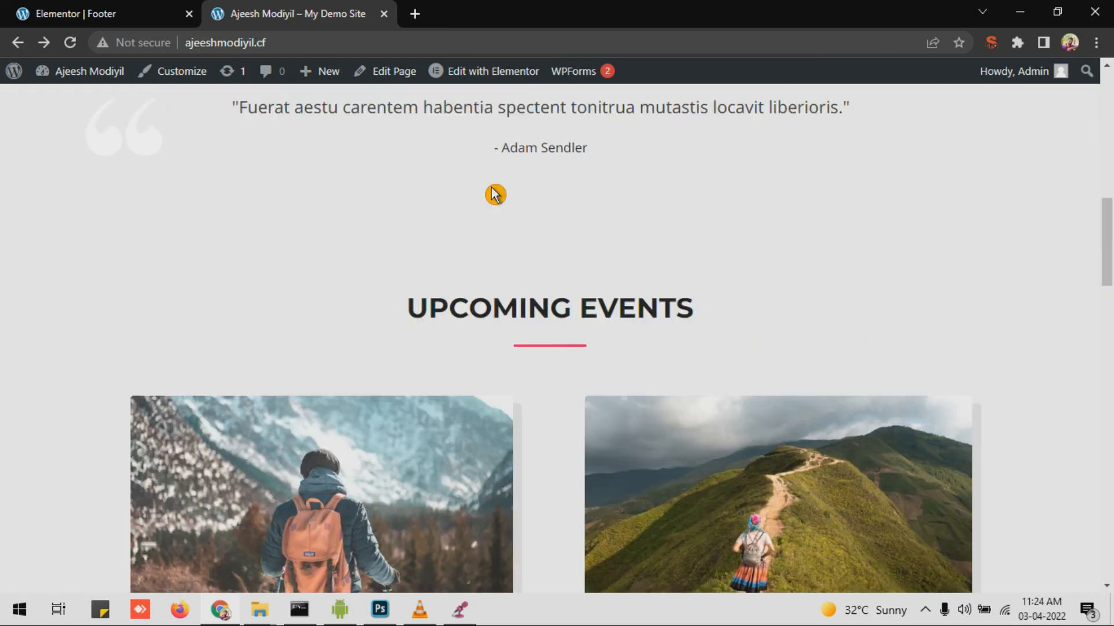
scroll(494, 194, "up", 6)
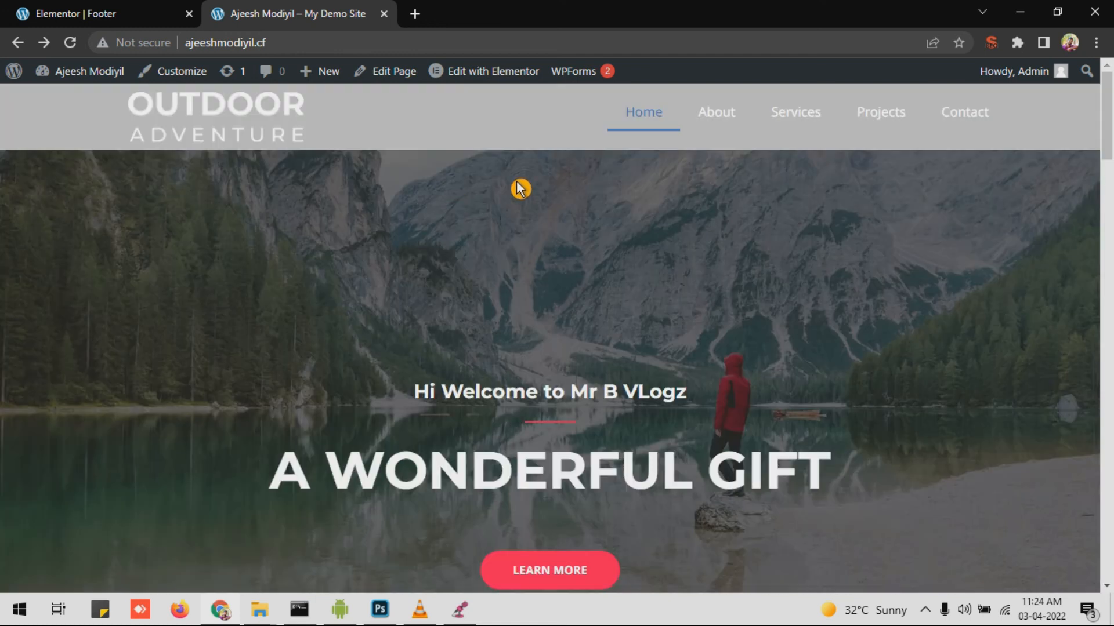
scroll(880, 174, "down", 8)
scroll(828, 199, "up", 8)
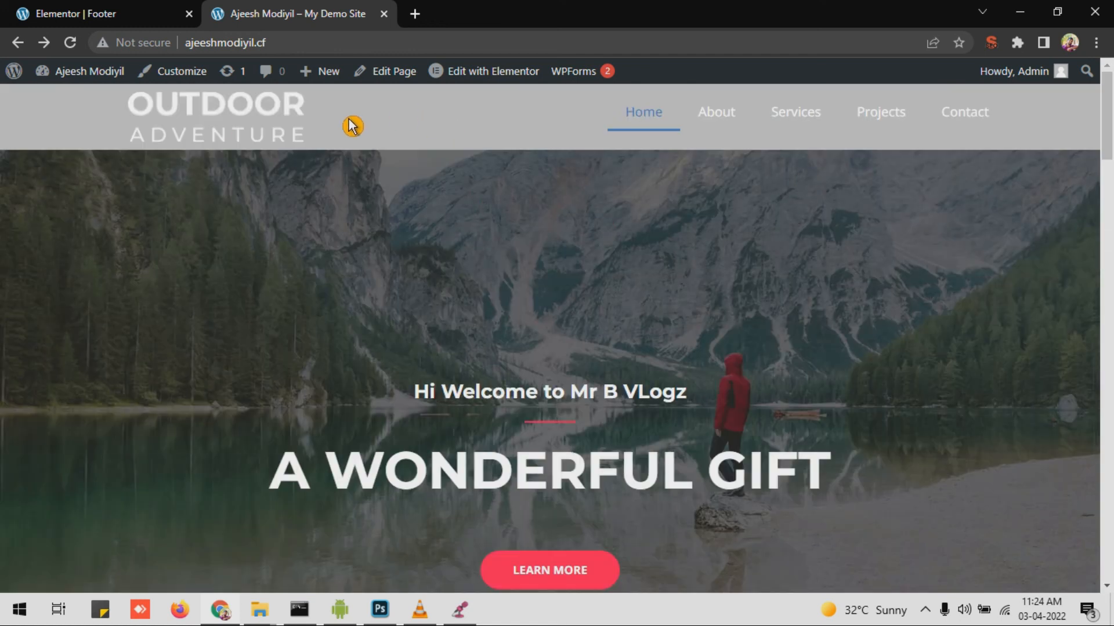
scroll(722, 364, "down", 2)
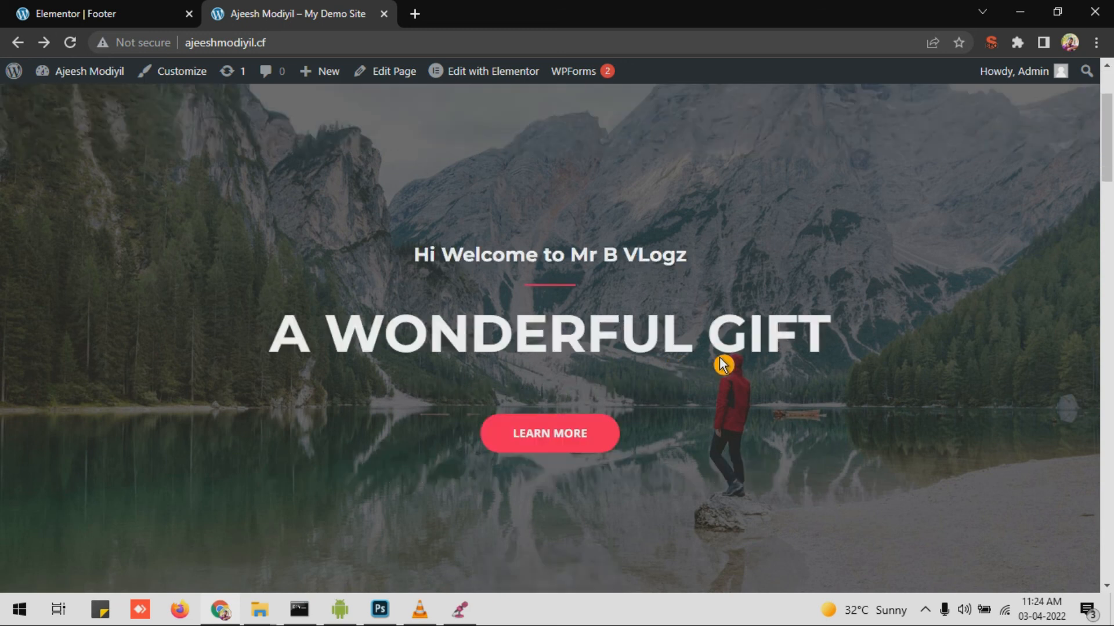
scroll(722, 364, "down", 3)
scroll(748, 353, "down", 4)
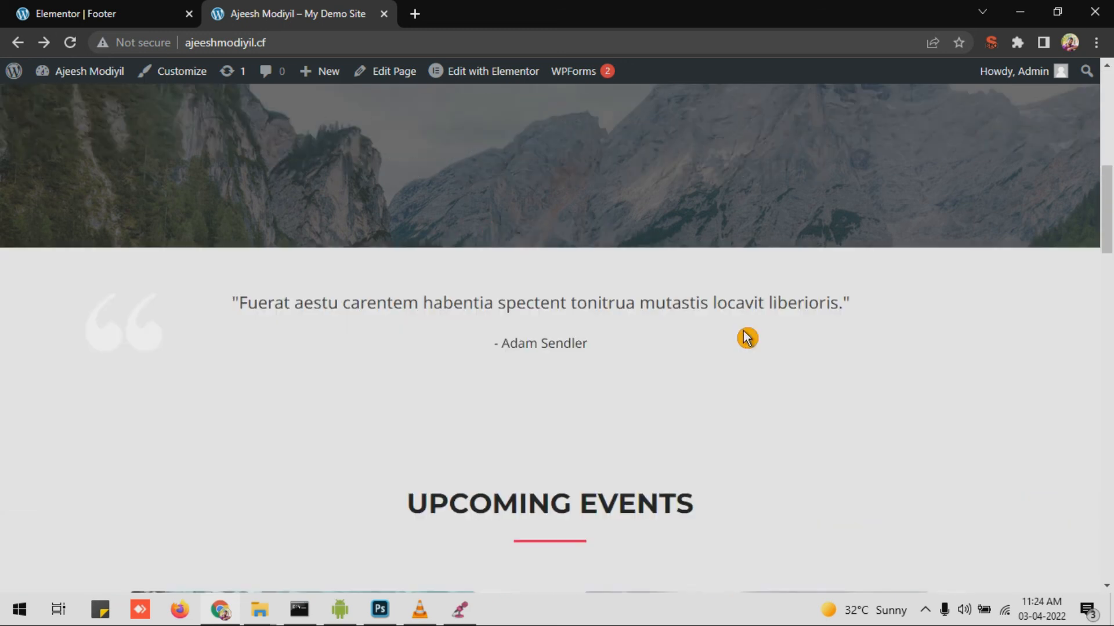
scroll(748, 348, "down", 5)
scroll(766, 355, "down", 8)
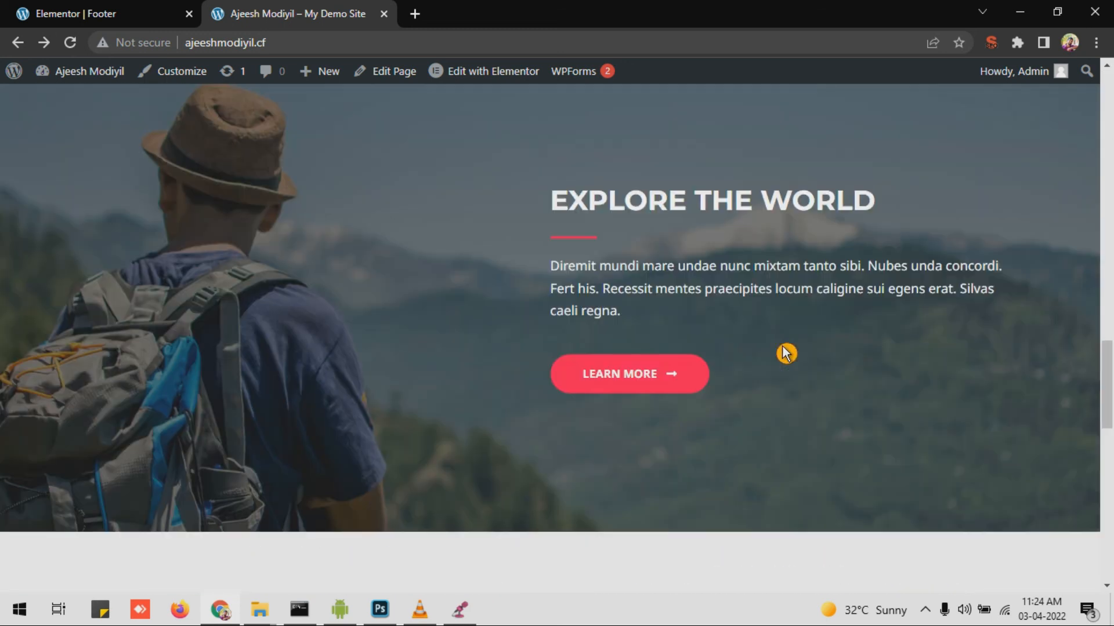